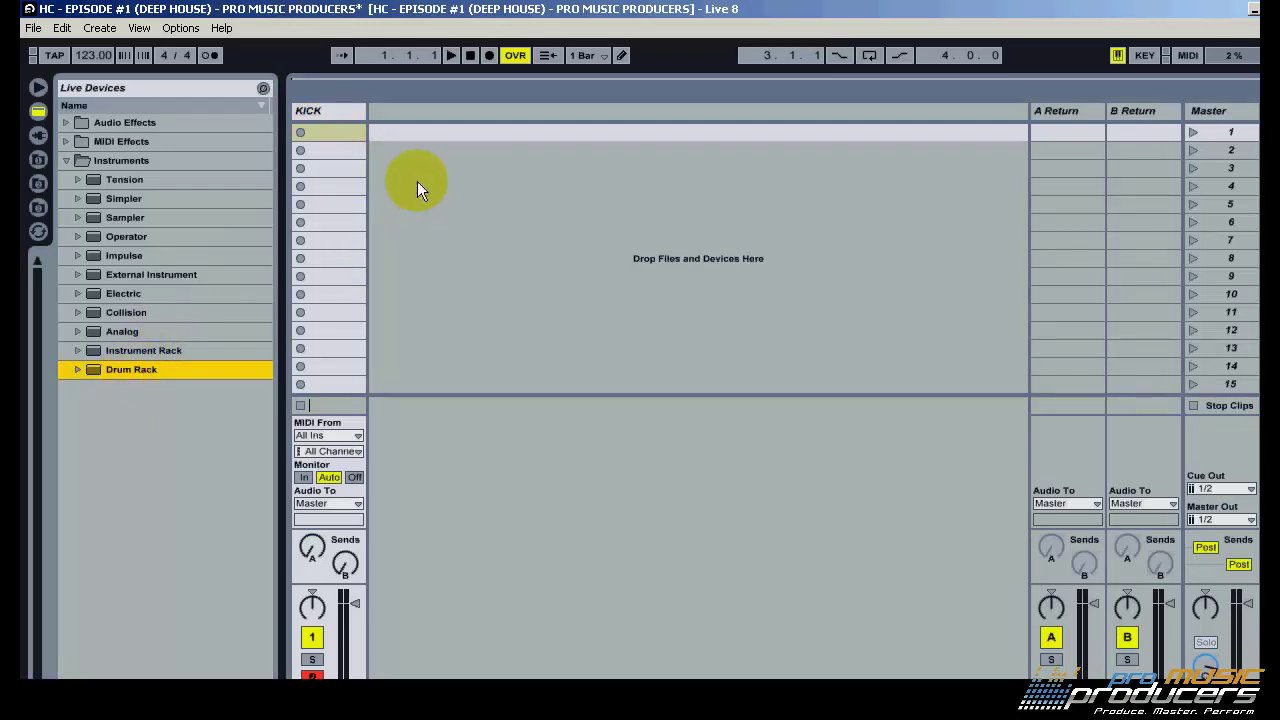
Rename the new Drum Rack track beside KICK as Perc.
right_click(402, 111)
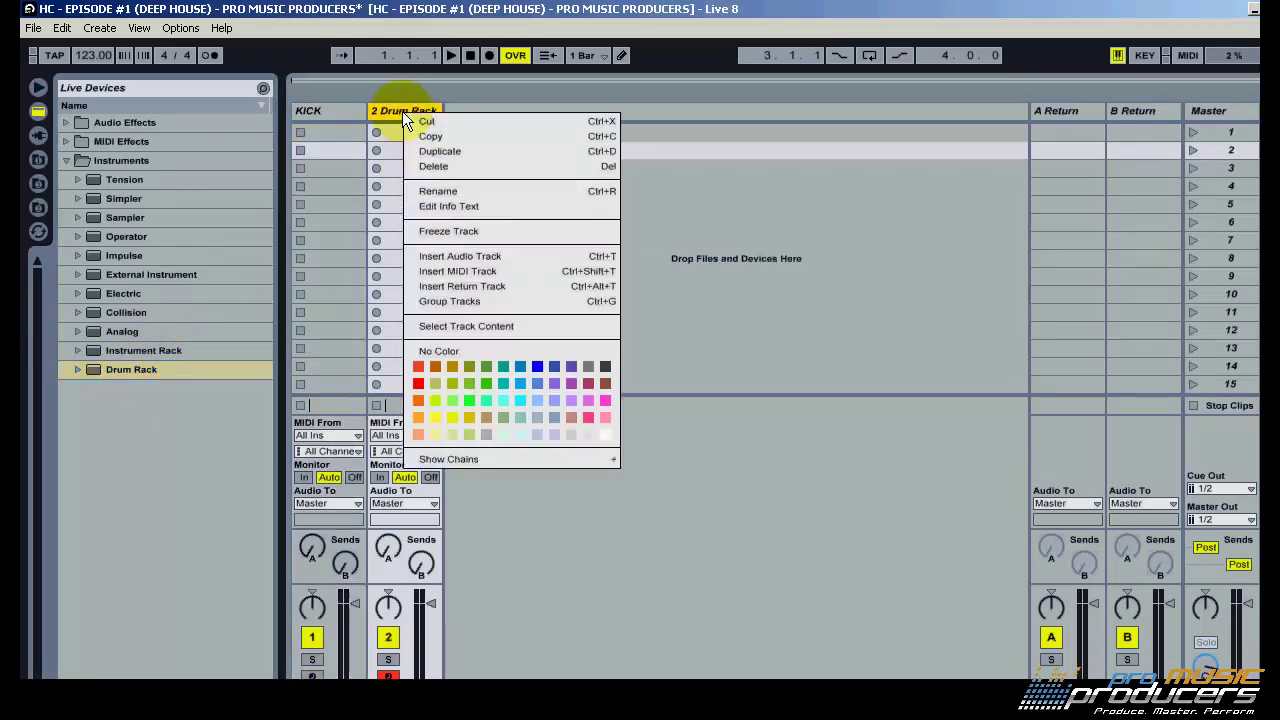
left_click(451, 191)
type("Perc")
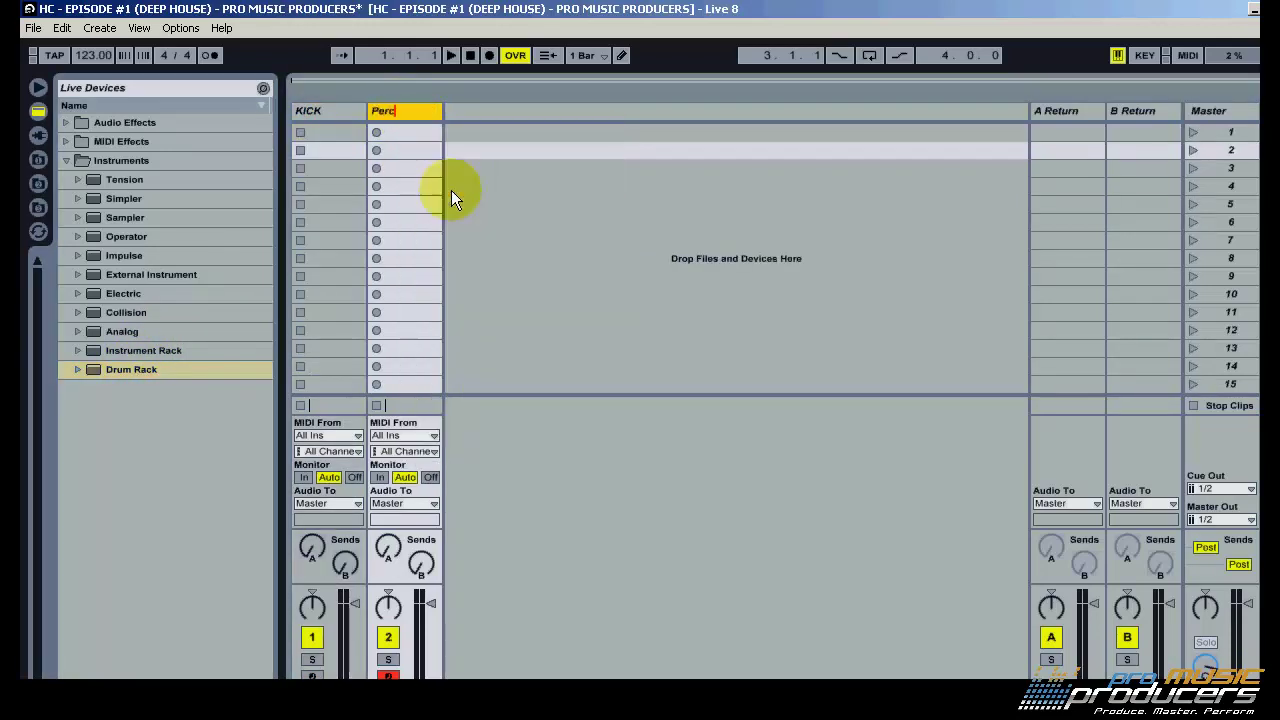
Load Kick.wav from the Samples folder into the KICK track's Drum Rack.
left_click(38, 208)
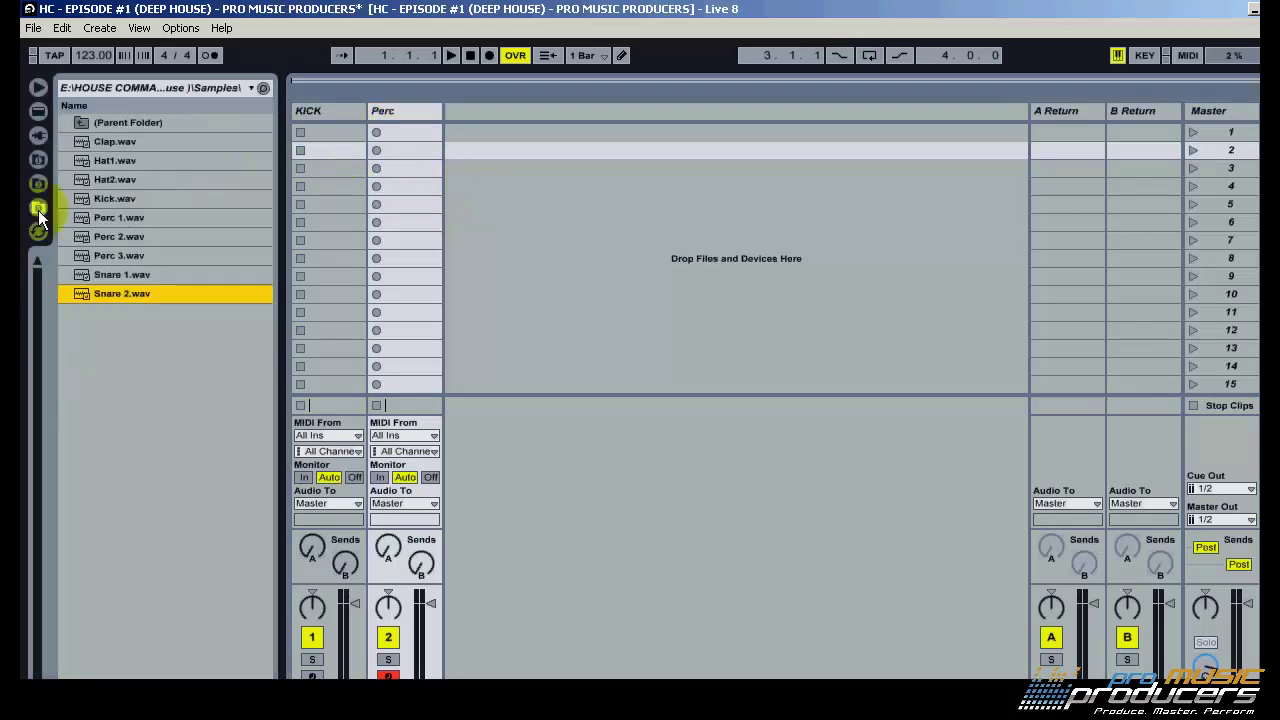
left_click(122, 198)
left_click(313, 115)
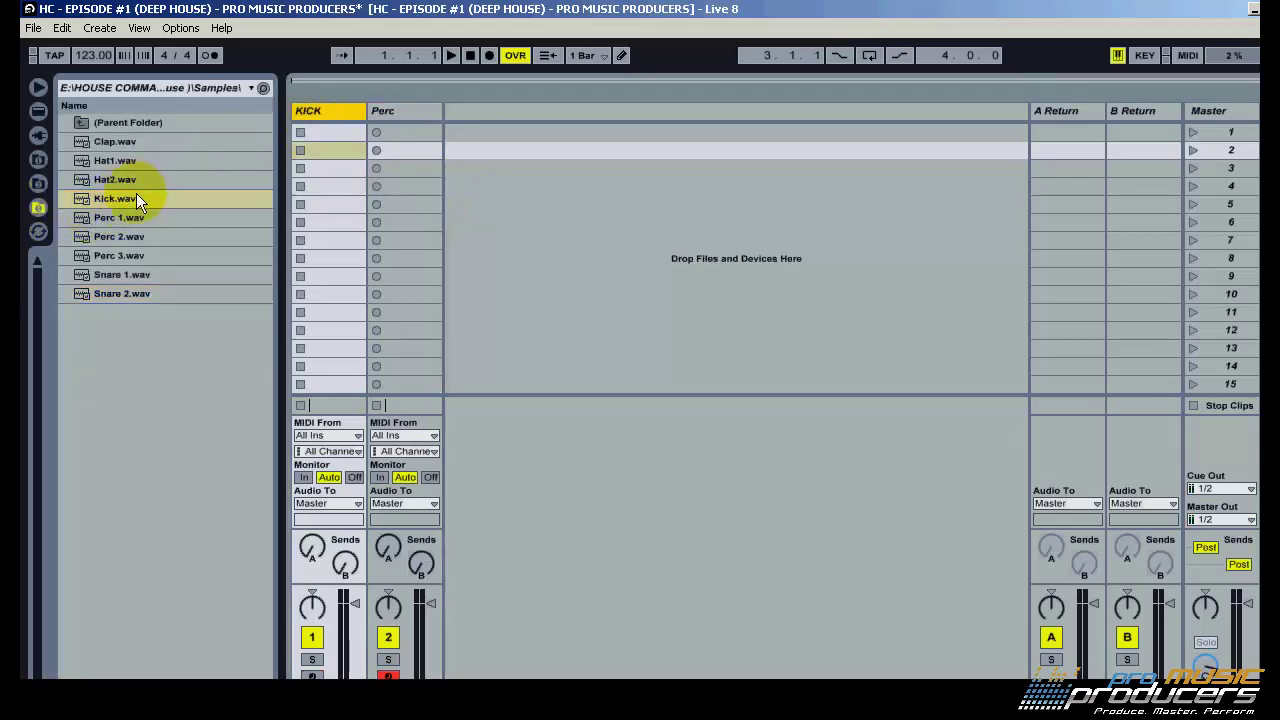
left_click_drag(136, 195, 89, 528)
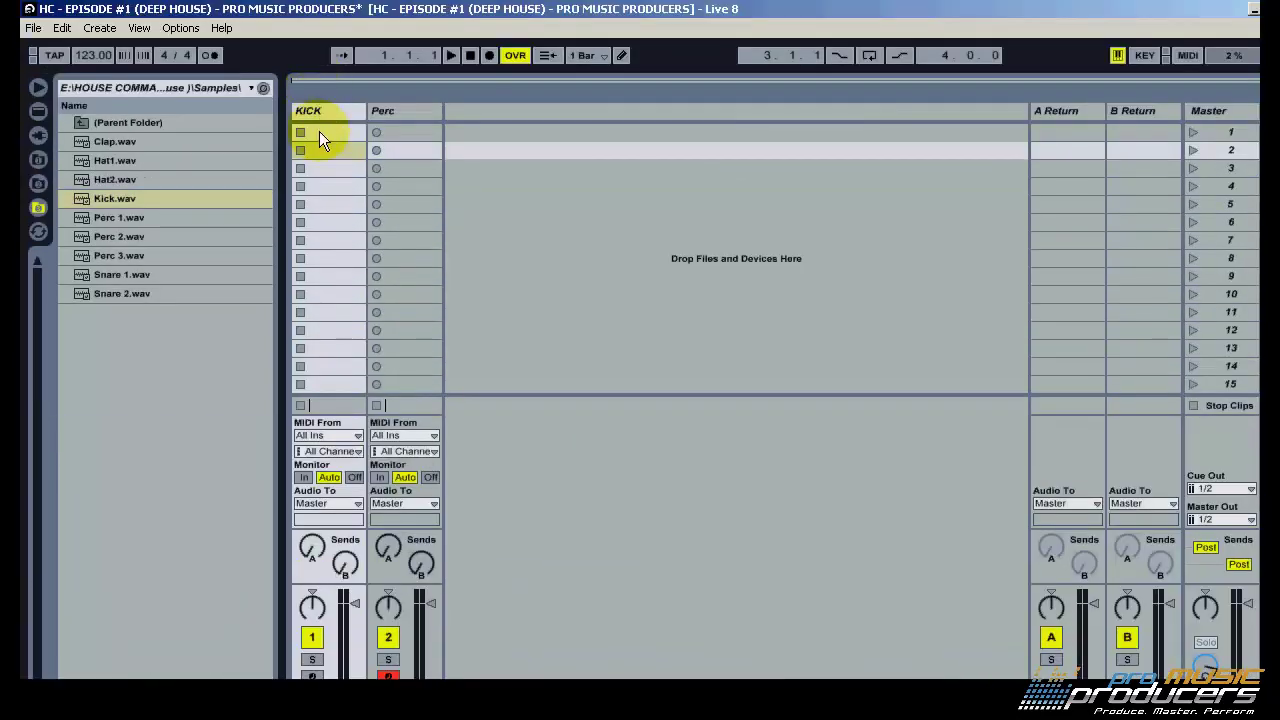
Create a clip in the KICK track's first slot, place Kick notes at 1, 1.2, 1.3 and 1.4 during playback, and stop it.
double_click(319, 133)
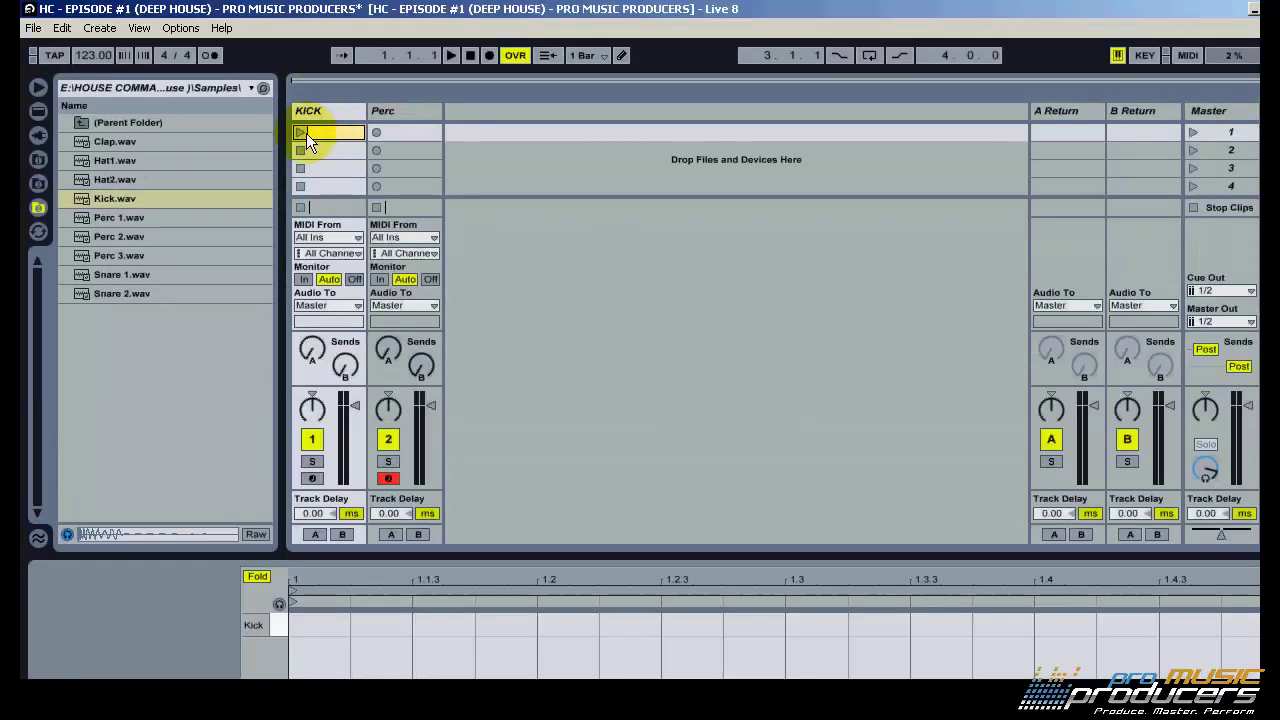
left_click(303, 133)
double_click(318, 626)
double_click(545, 445)
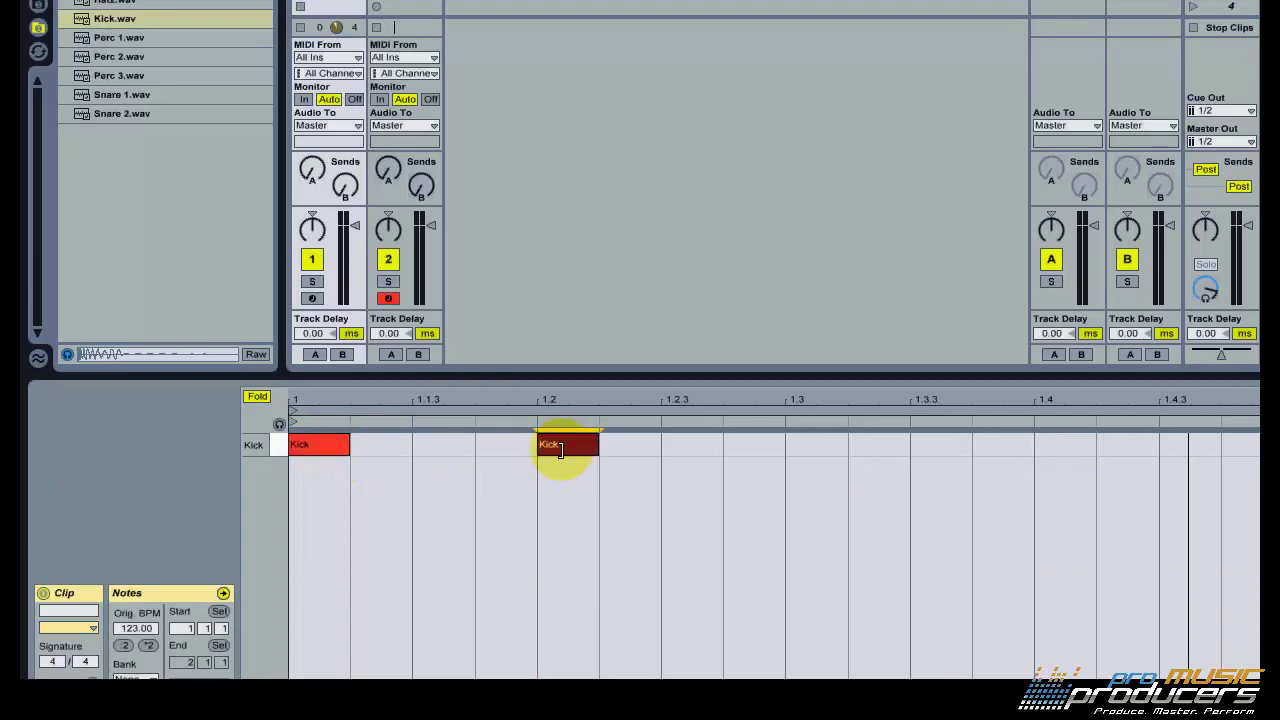
double_click(795, 445)
double_click(1045, 445)
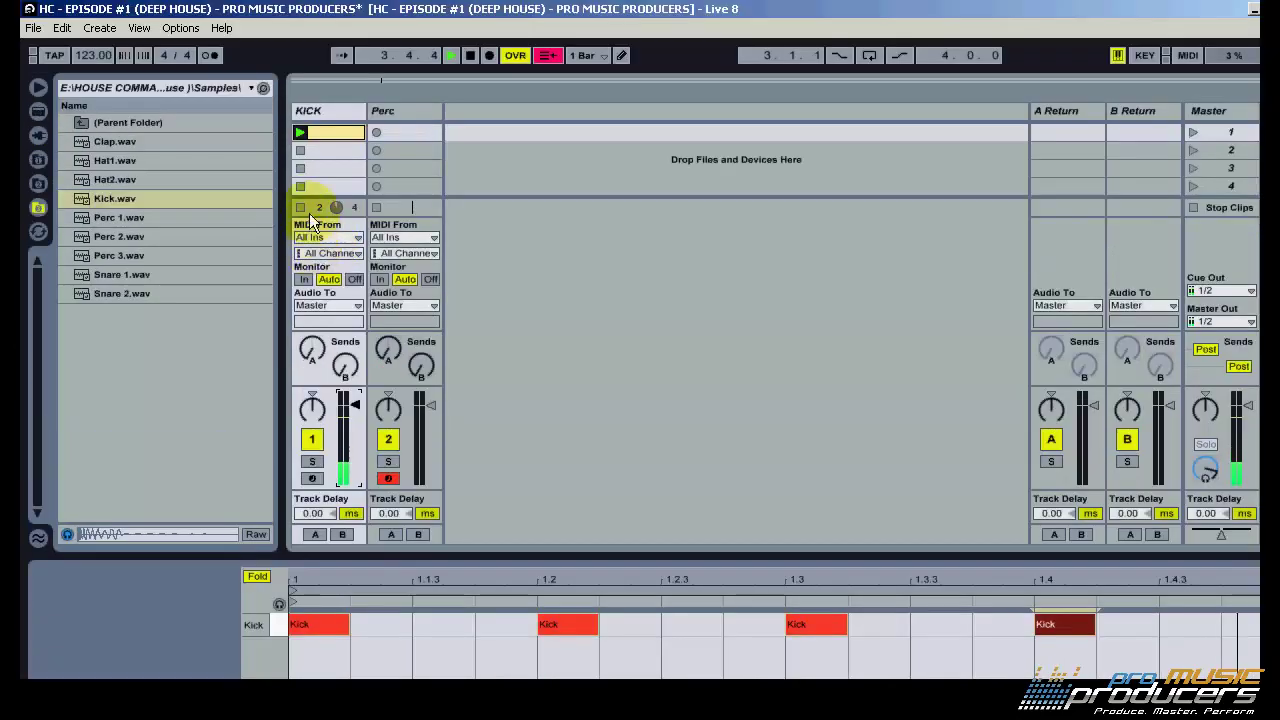
left_click(301, 207)
Preview Perc 1.wav, Perc 2.wav and Perc 3.wav and load all three into the Perc track's Drum Rack.
double_click(391, 114)
left_click(111, 217)
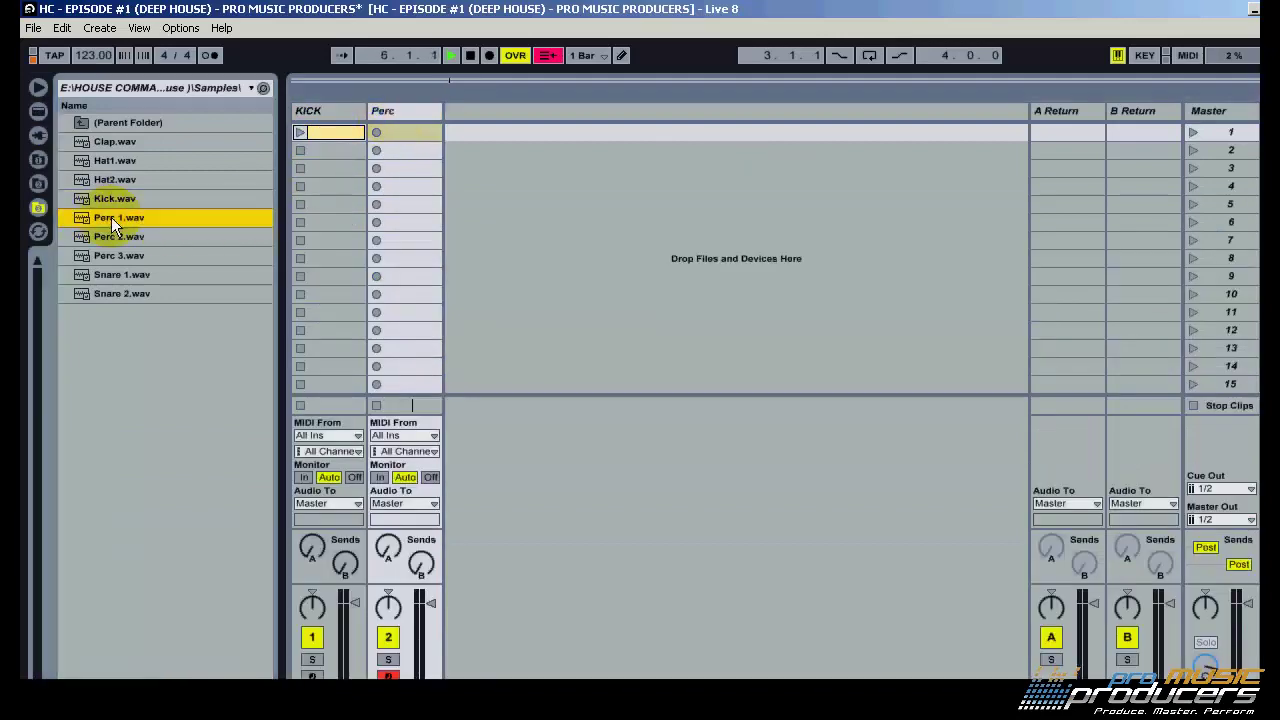
left_click(122, 238)
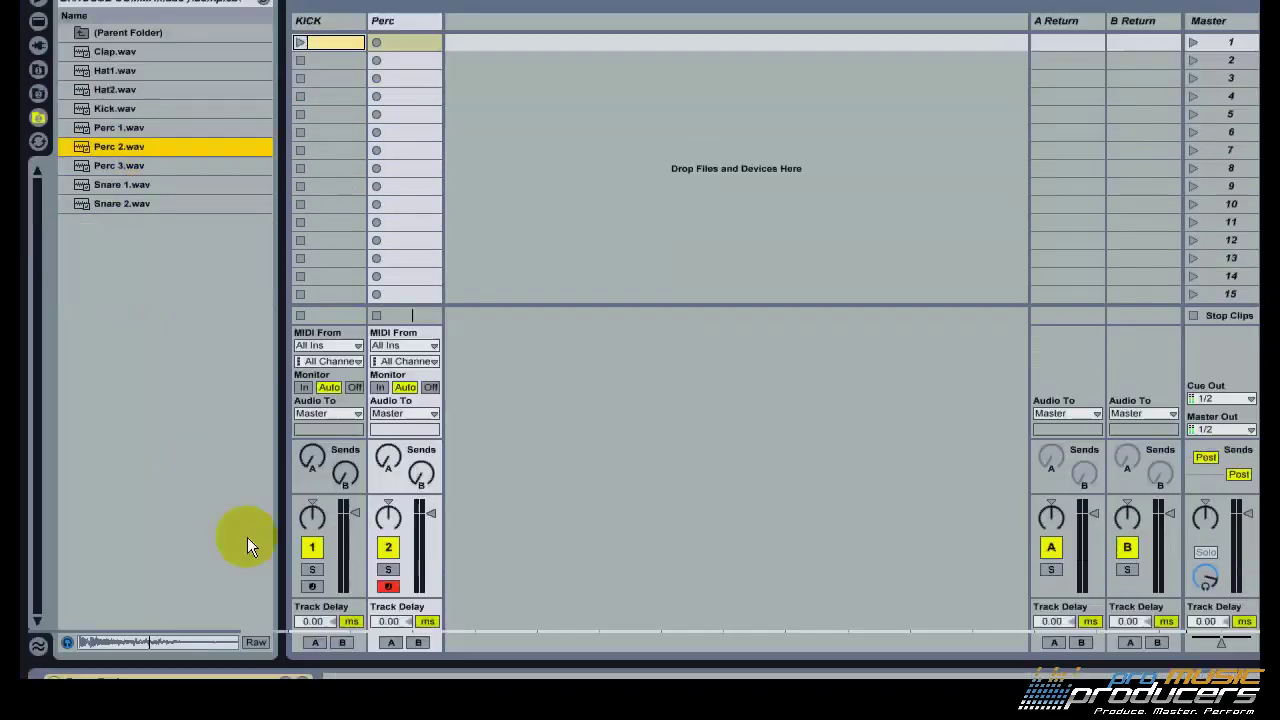
left_click(142, 217)
left_click(135, 254)
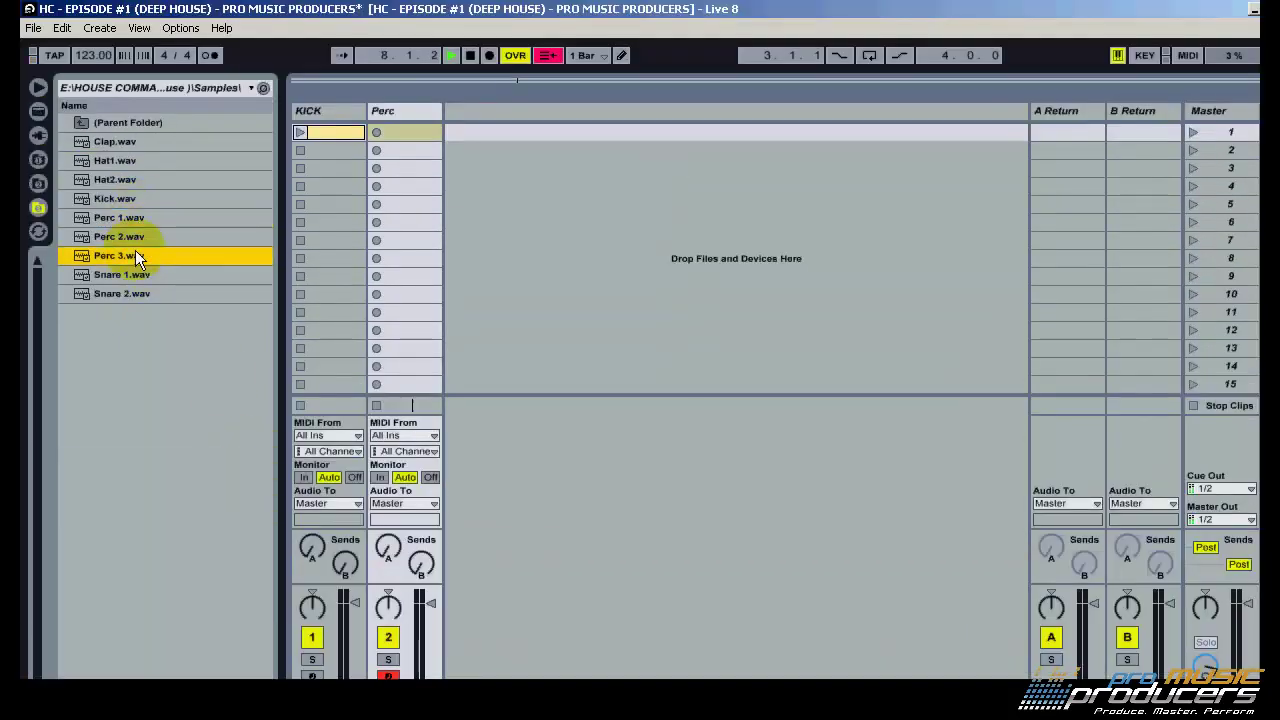
left_click(135, 220, "ctrl")
left_click(130, 237, "ctrl")
left_click_drag(130, 237, 88, 496)
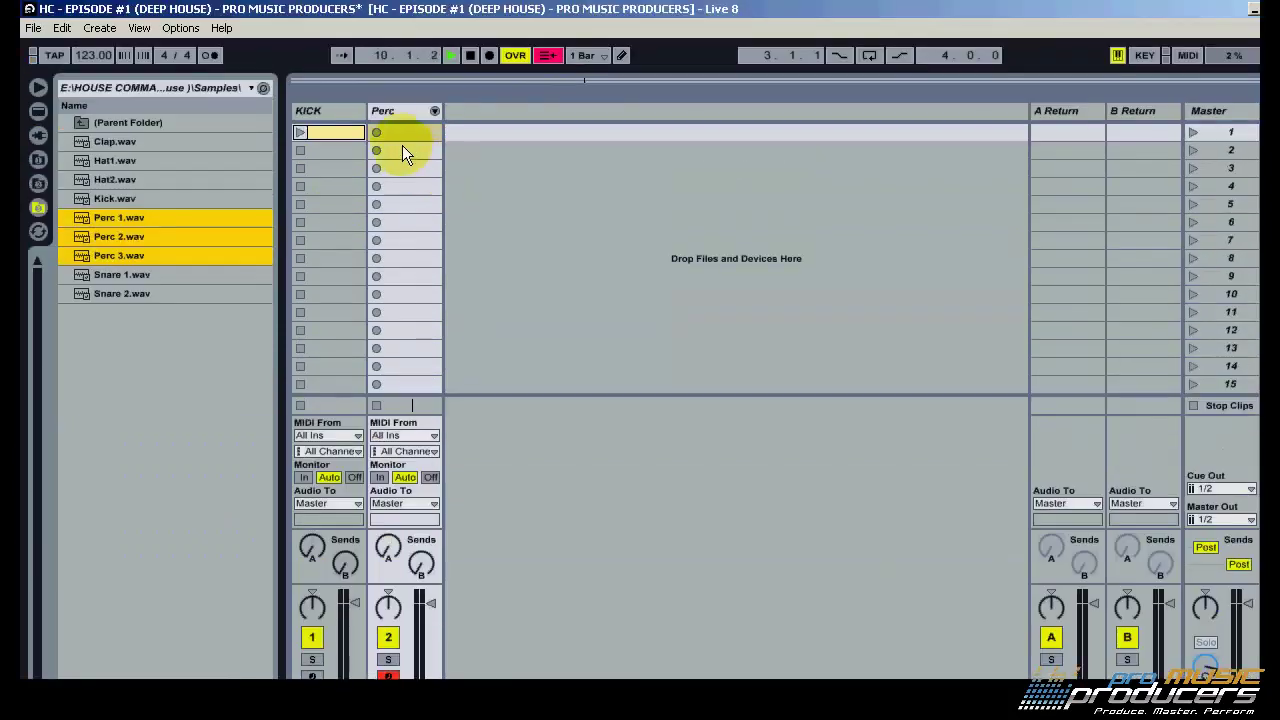
Create a clip in the Perc track's first slot and play it alongside the KICK clip.
double_click(402, 140)
left_click(320, 133)
left_click(299, 133)
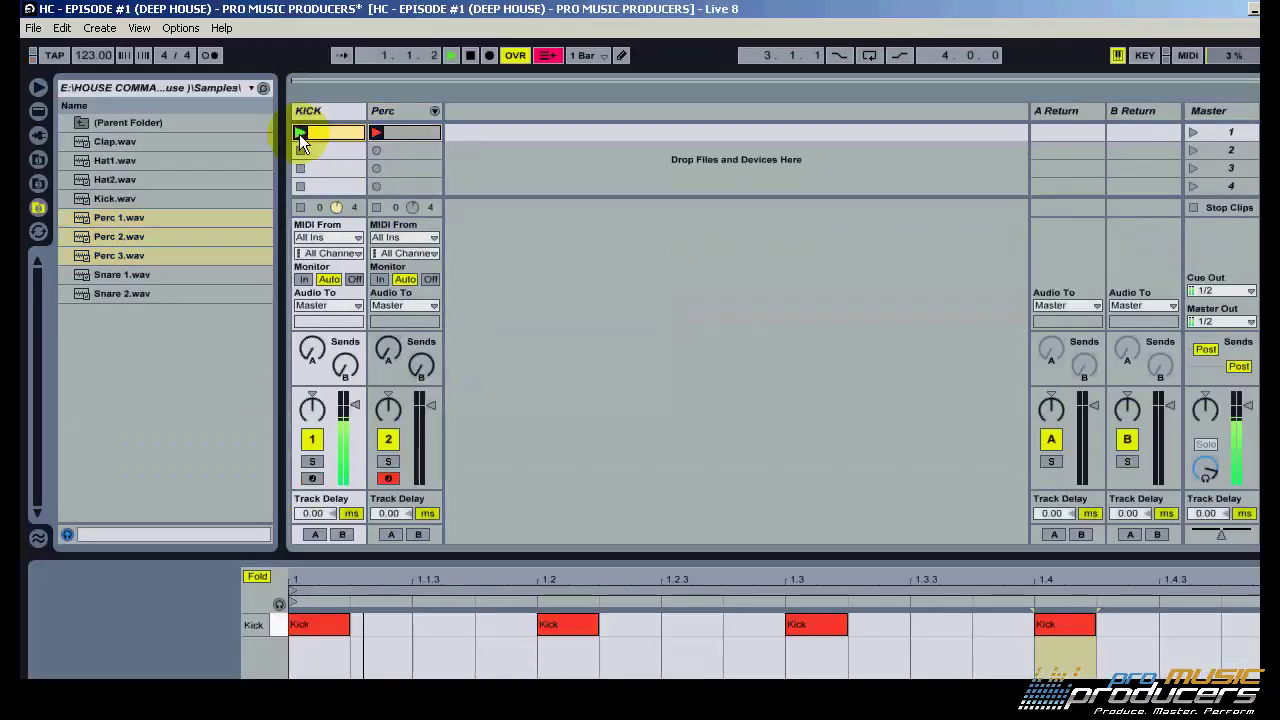
left_click(376, 132)
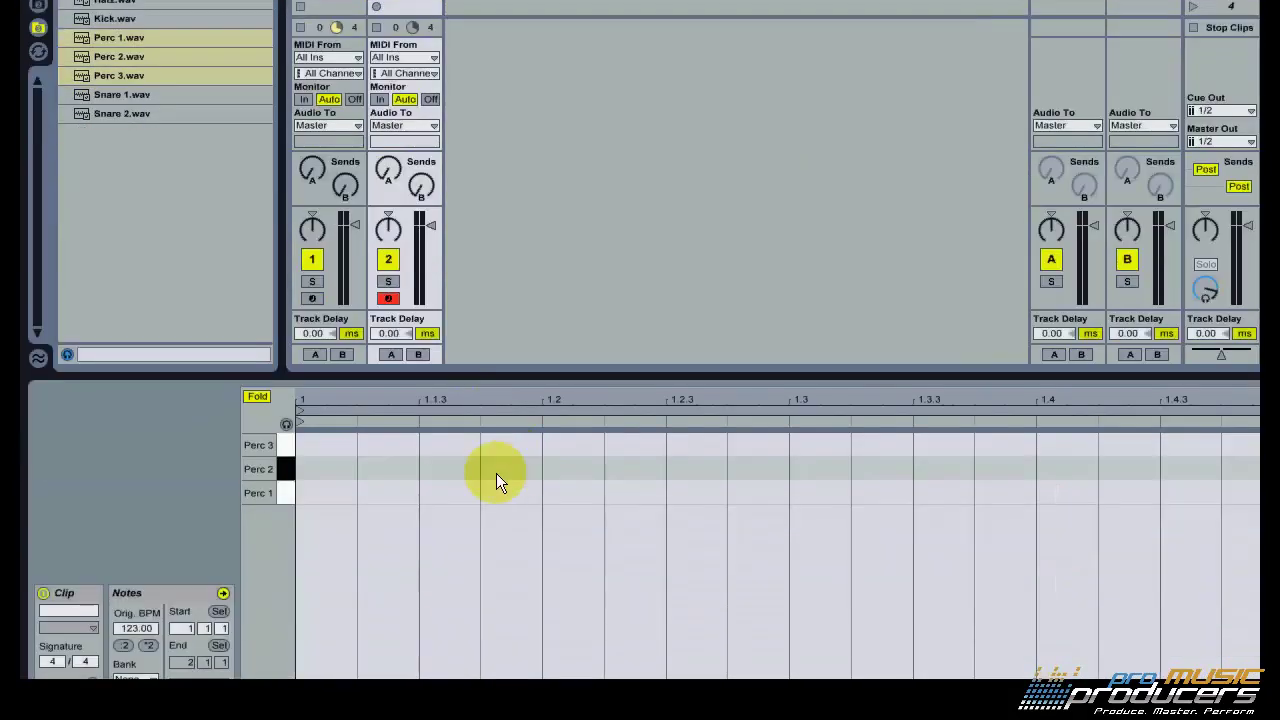
Try an off-beat pattern of Perc 1 at 1.1.3, Perc 2 at 1.2.3 and 1.4.3, and Perc 3 at 1.3.3, and delete all its notes.
double_click(450, 648)
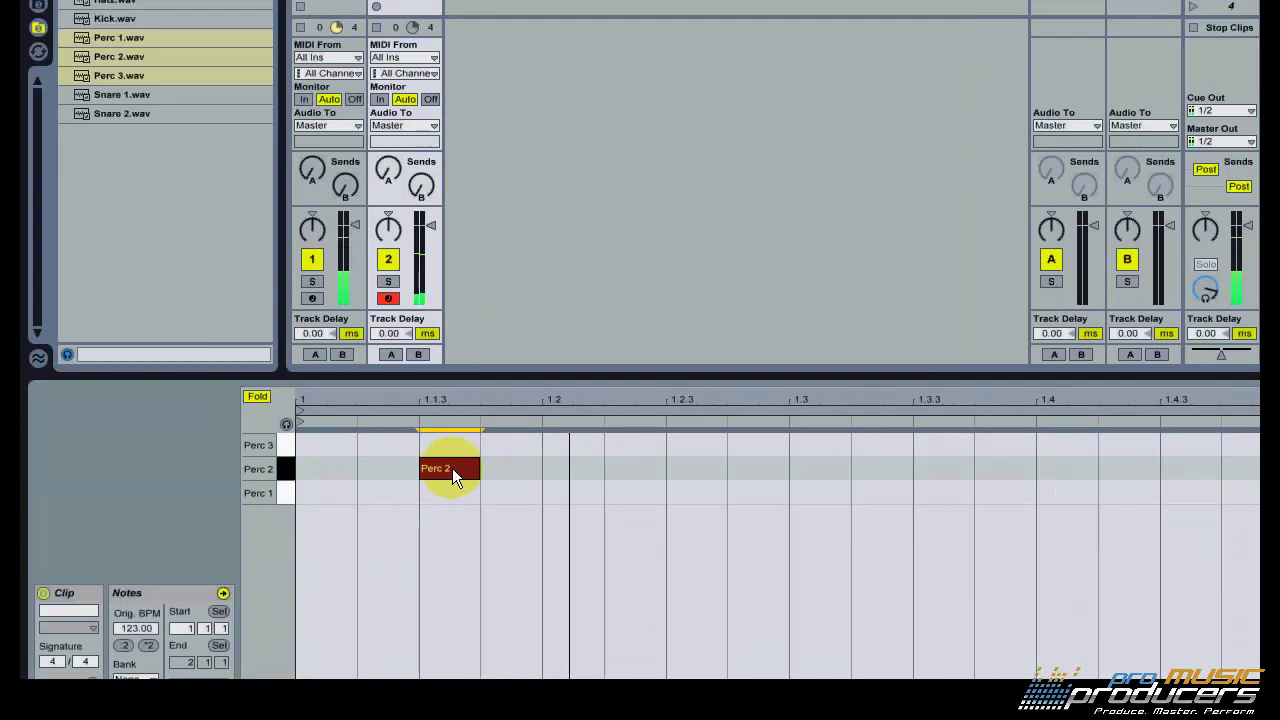
left_click_drag(452, 468, 450, 491)
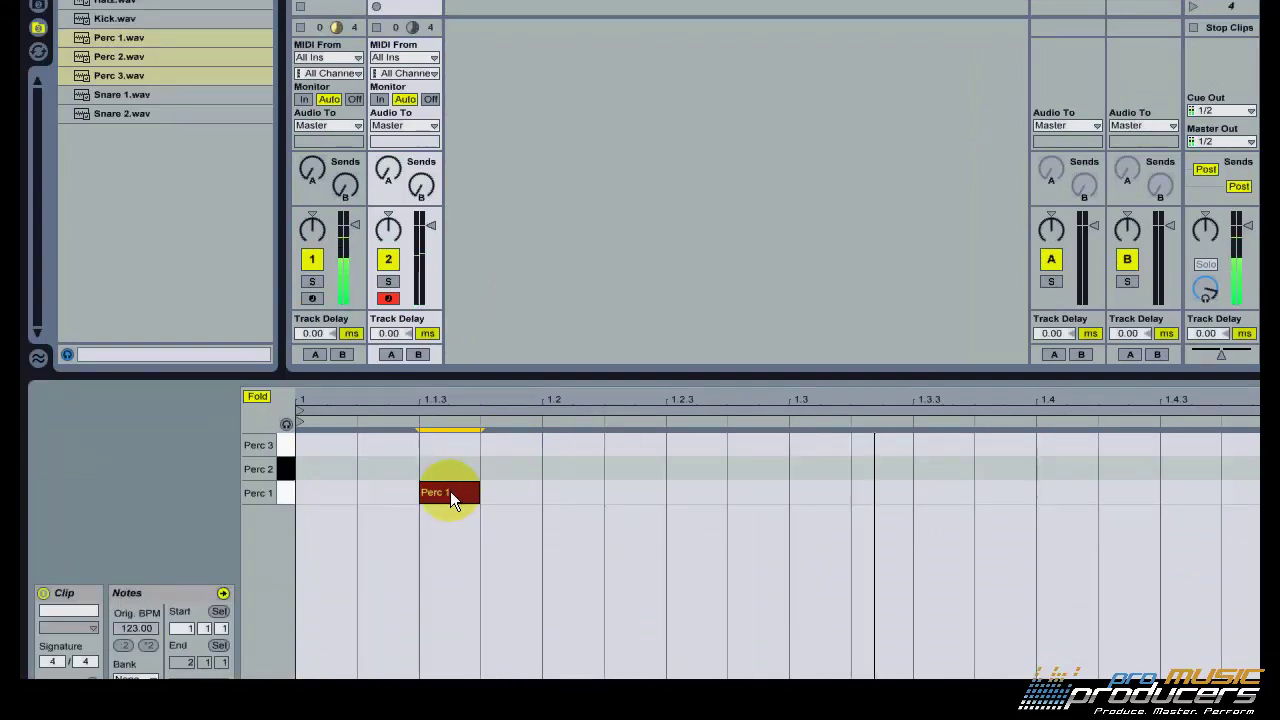
double_click(686, 469)
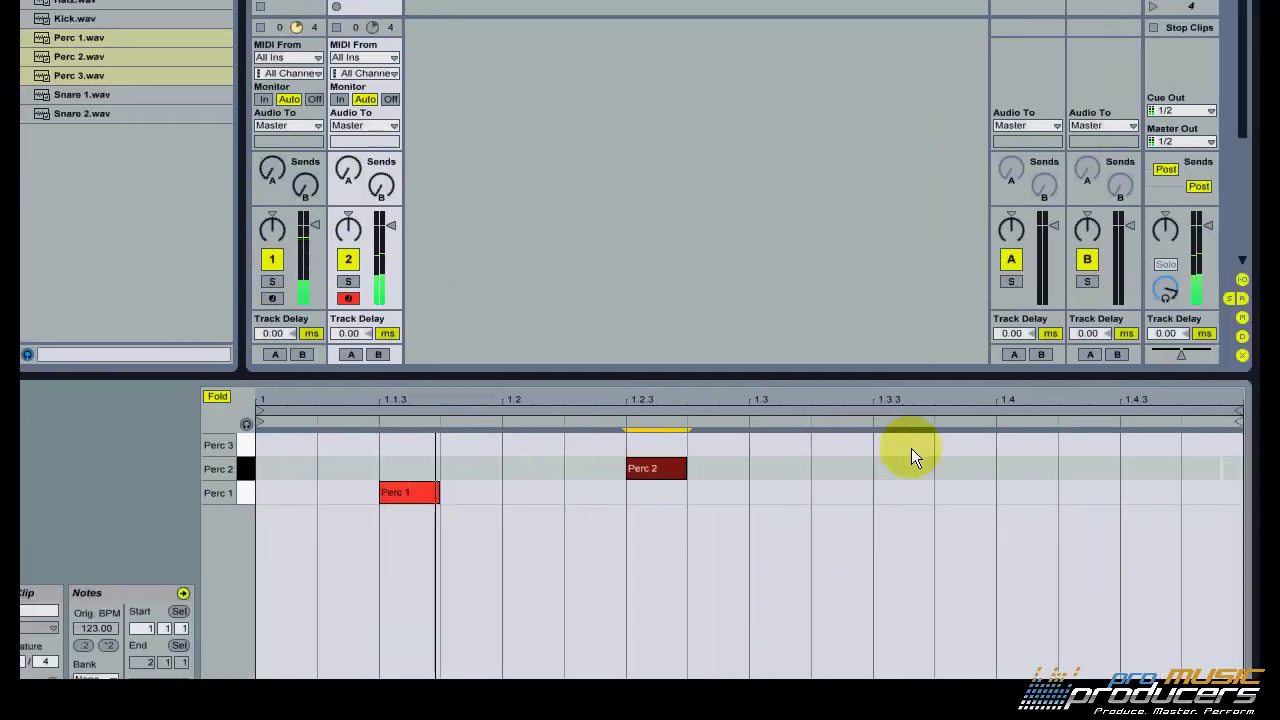
double_click(911, 448)
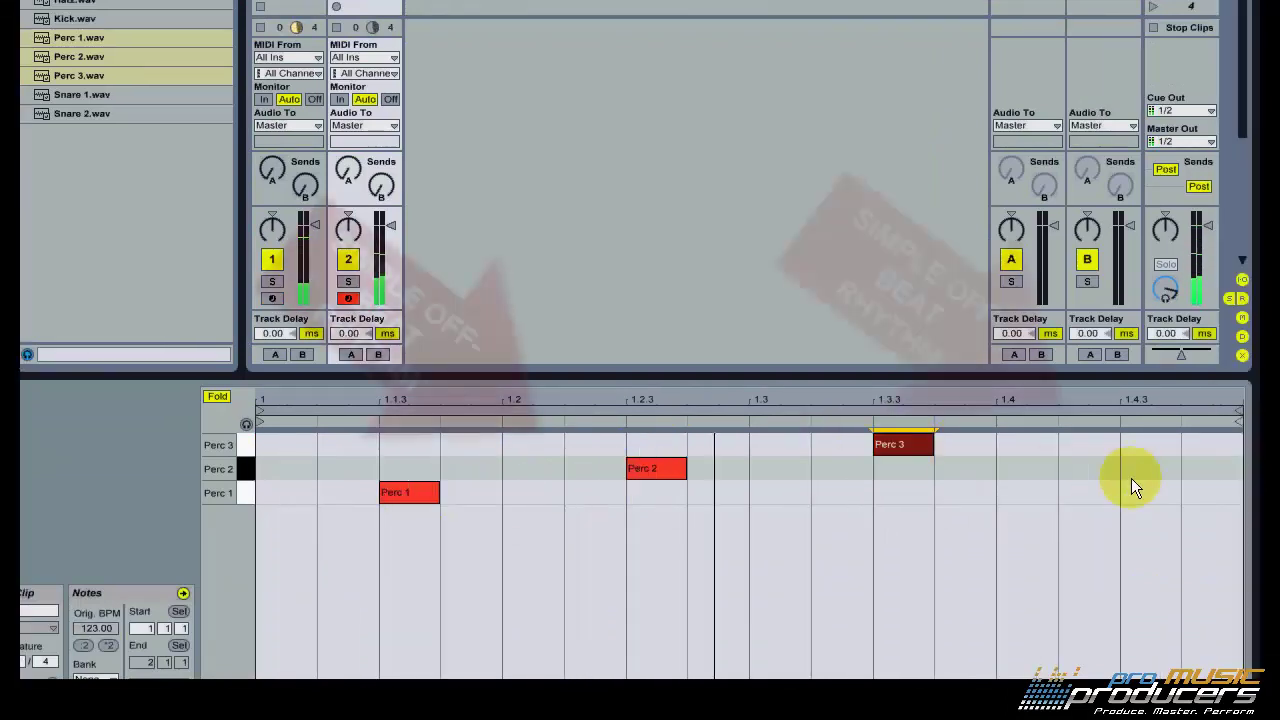
double_click(1151, 463)
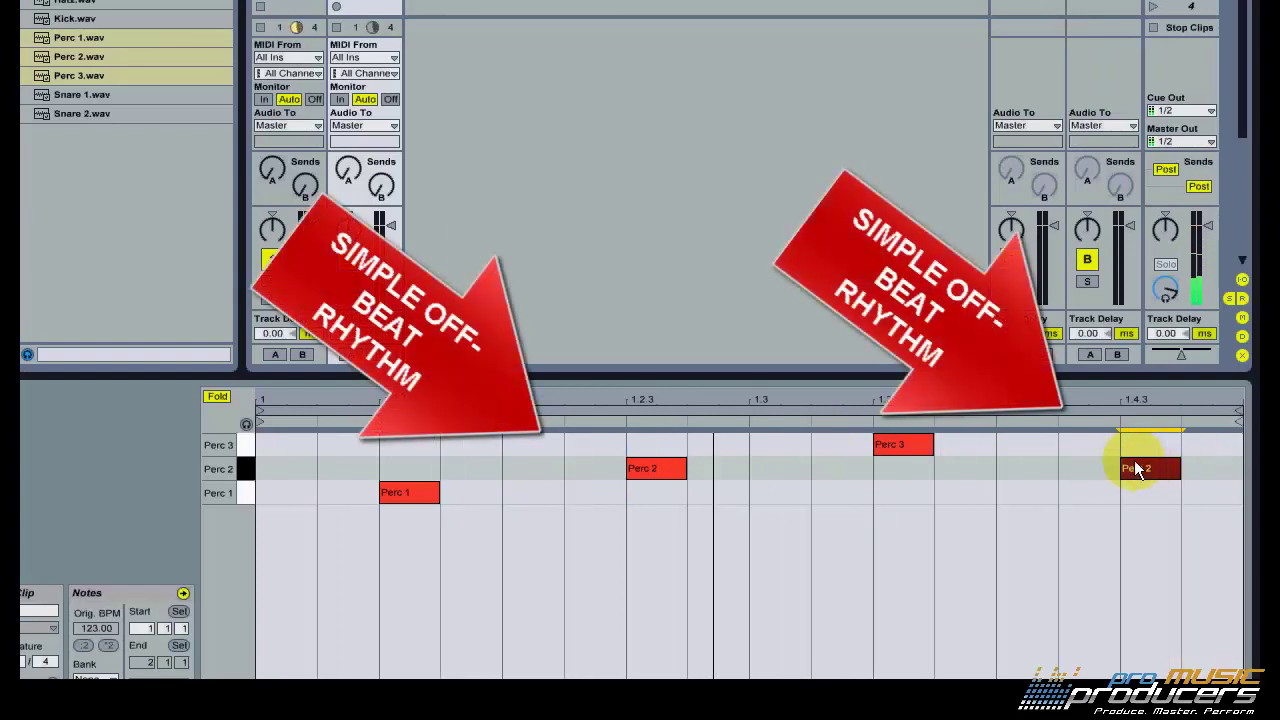
left_click_drag(1194, 455, 333, 501)
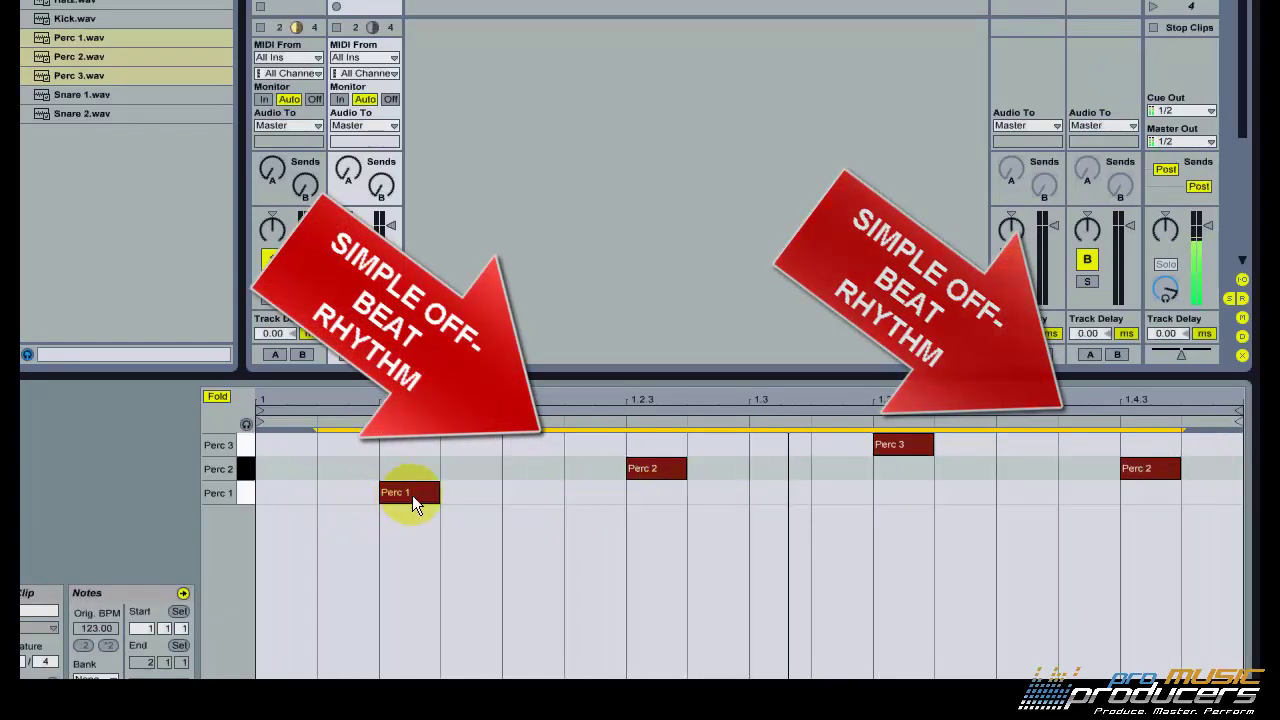
key("Delete")
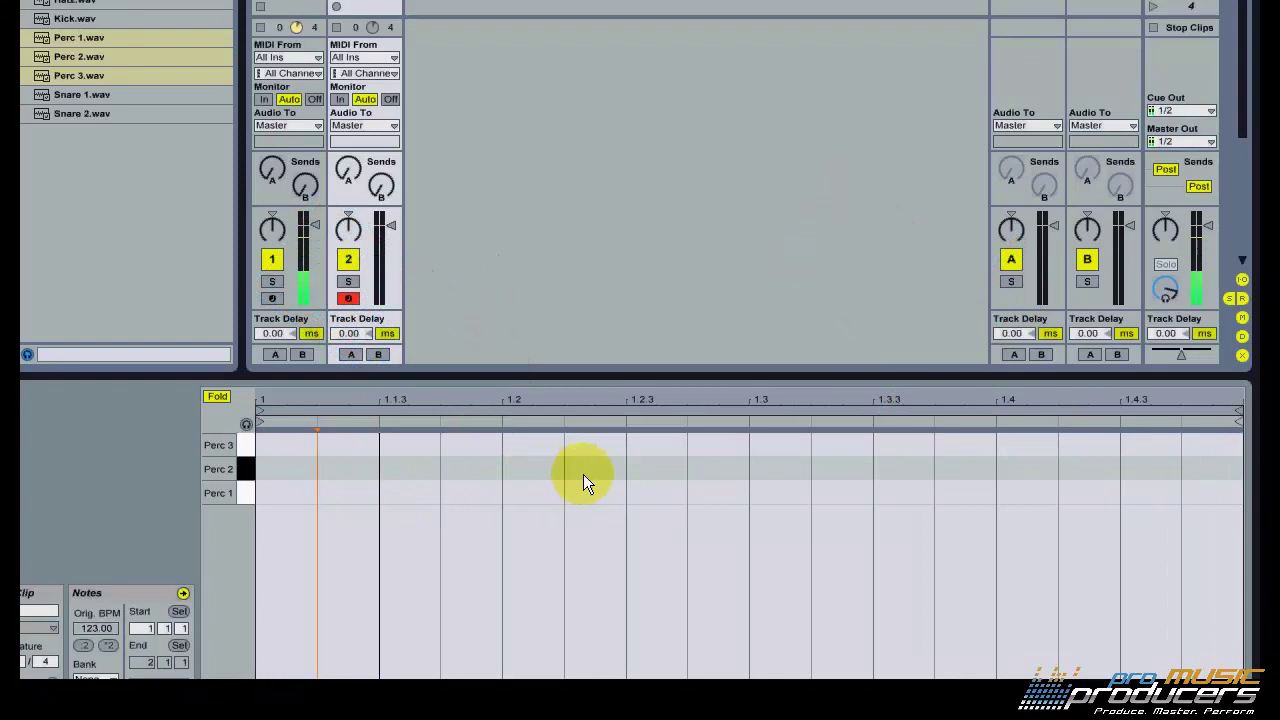
Place Perc 1 at 1.2.3, Perc 2 at 1.3.4 and Perc 3 at 1.4.3 in the Perc clip, and raise the Perc track's volume slightly.
double_click(656, 474)
left_click_drag(658, 479, 655, 499)
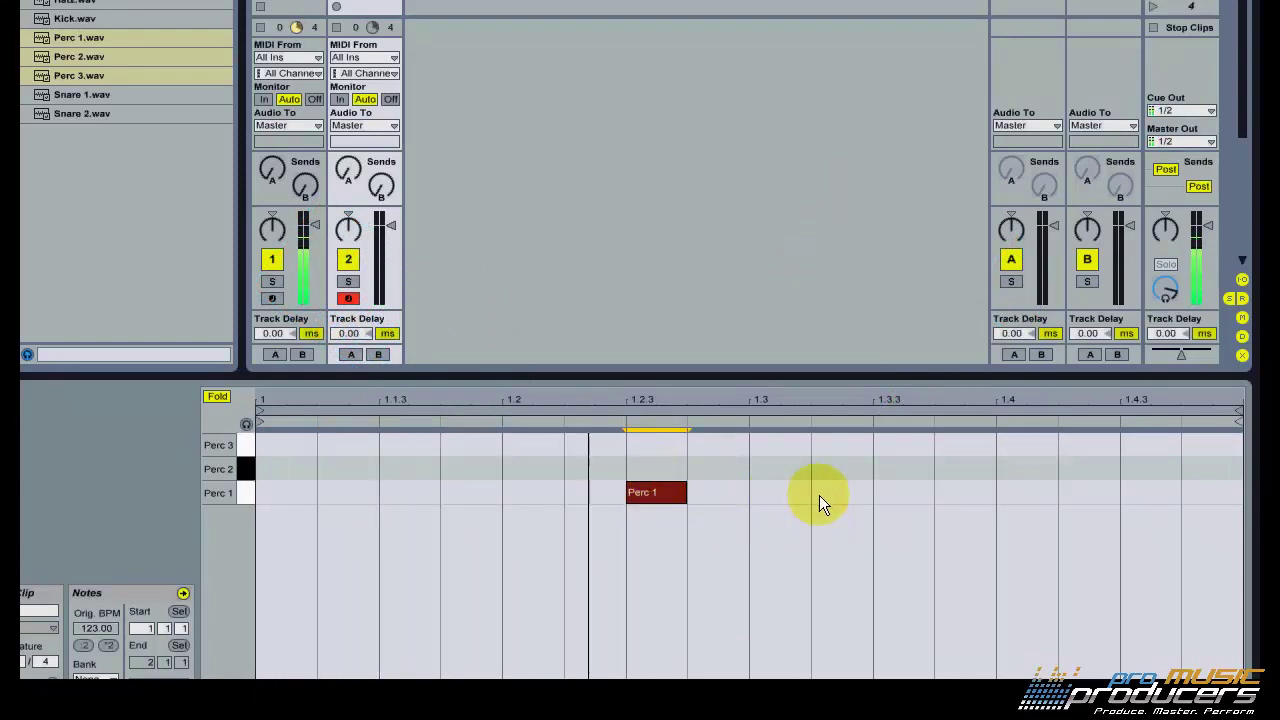
double_click(846, 444)
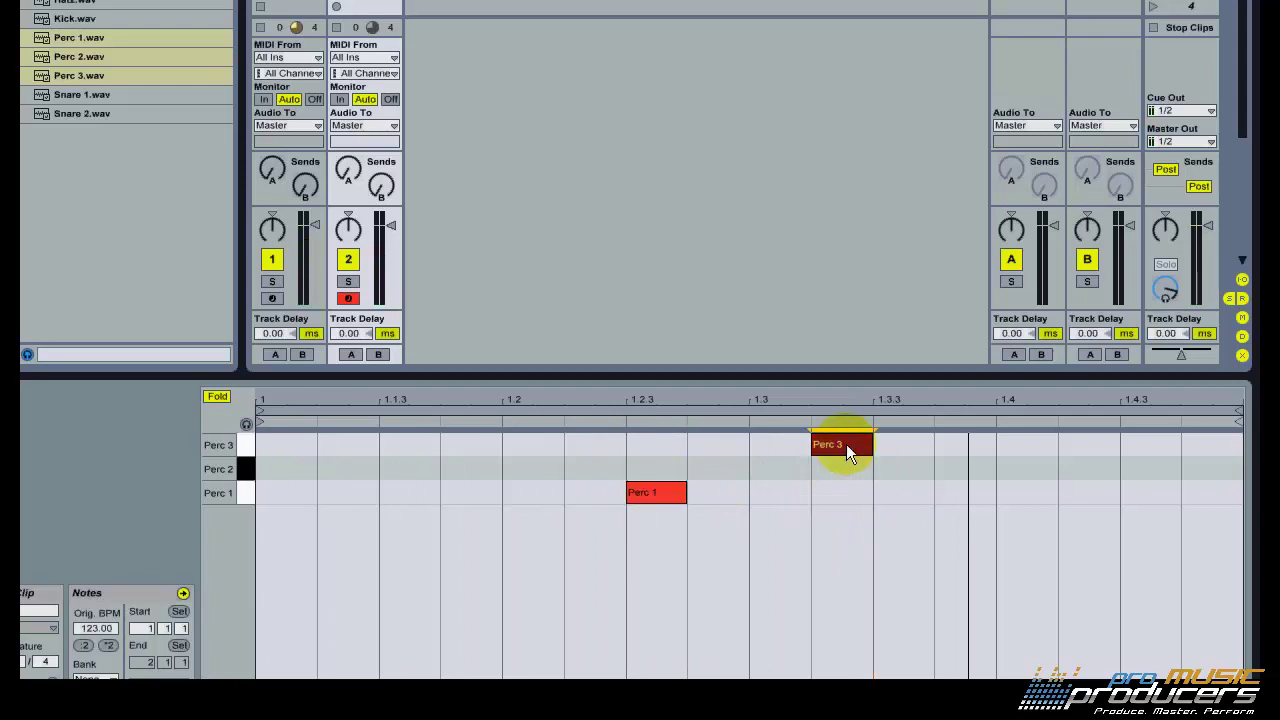
left_click_drag(846, 444, 918, 481)
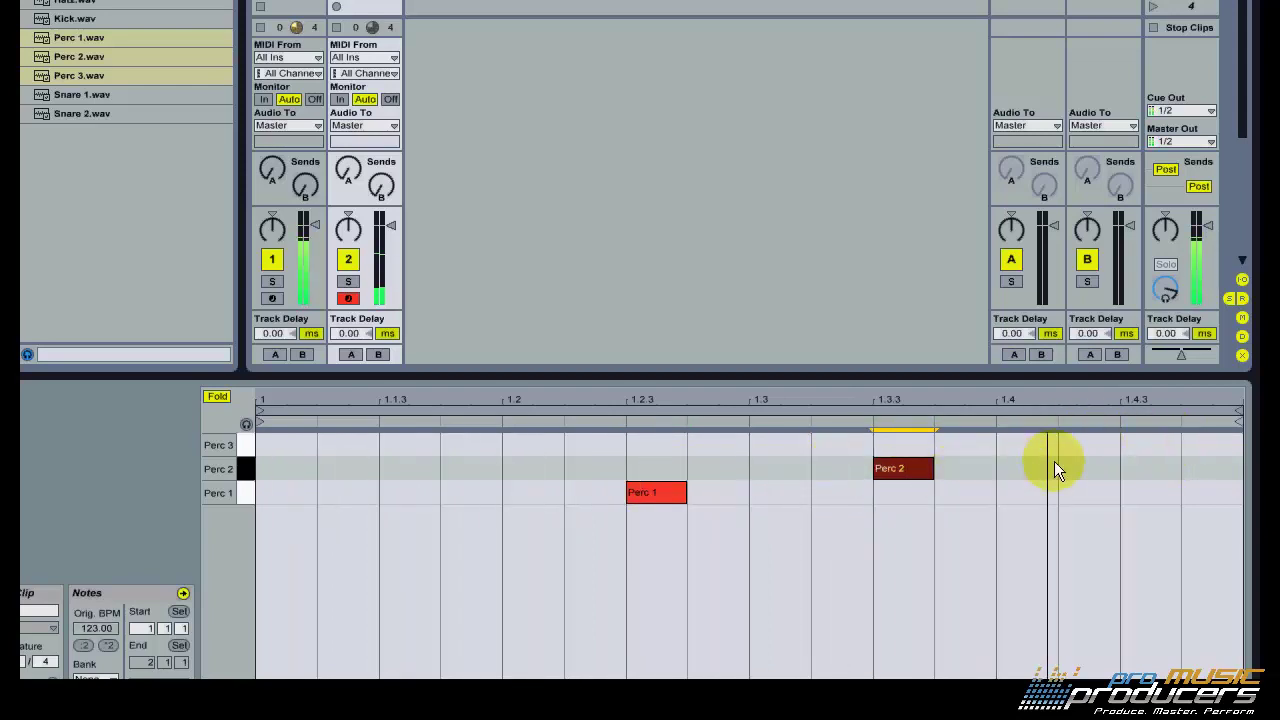
double_click(1150, 445)
left_click_drag(900, 471, 958, 483)
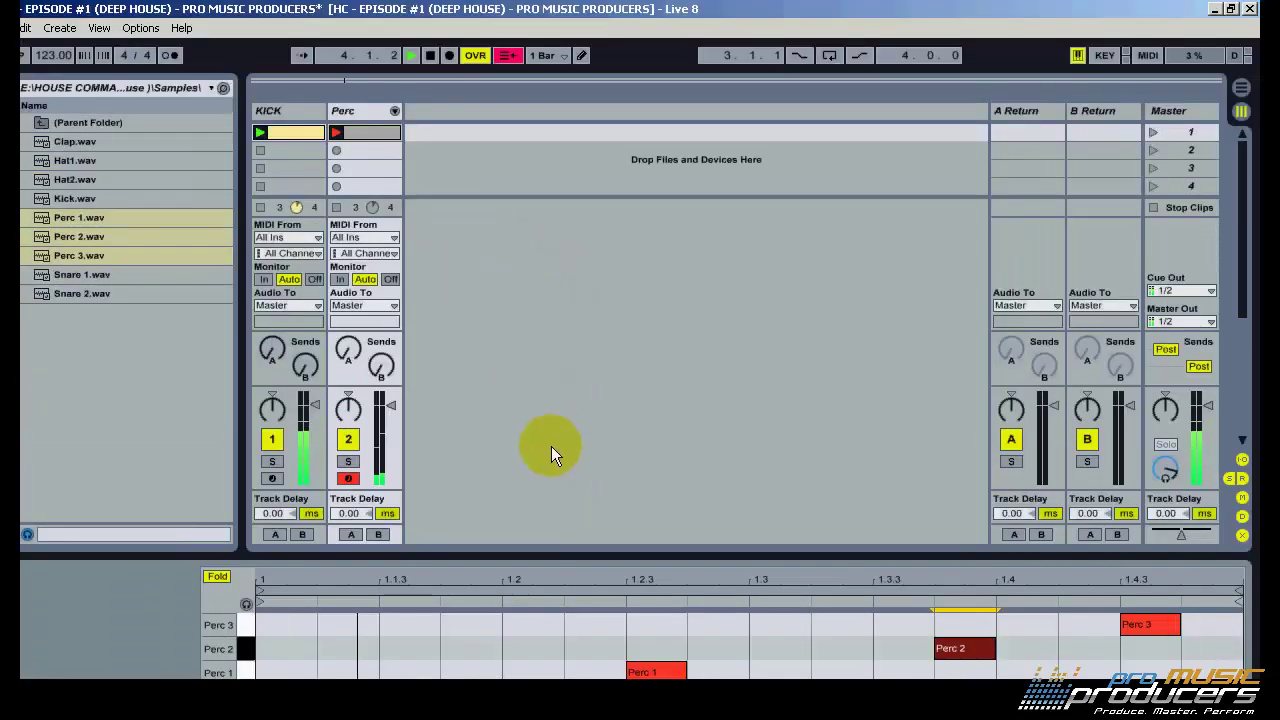
left_click_drag(386, 403, 386, 397)
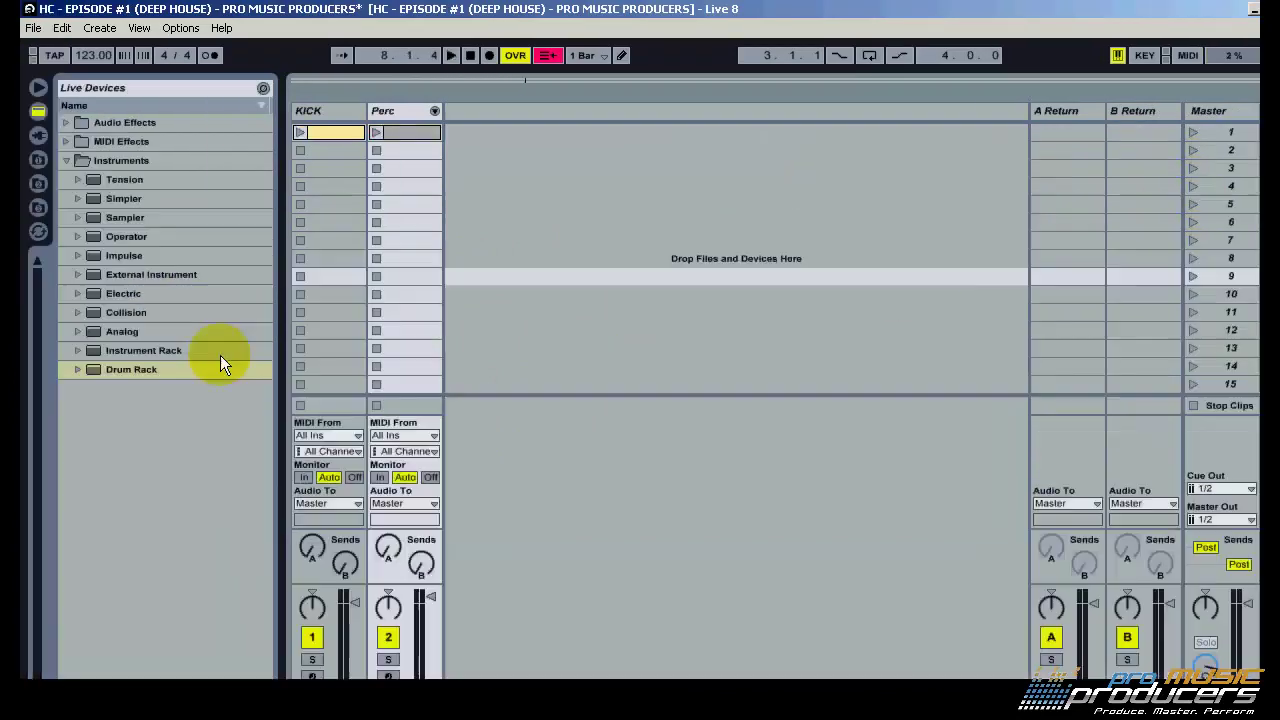
Add a Drum Rack as a new third track and rename the track as Snares.
left_click_drag(102, 373, 596, 221)
right_click(489, 114)
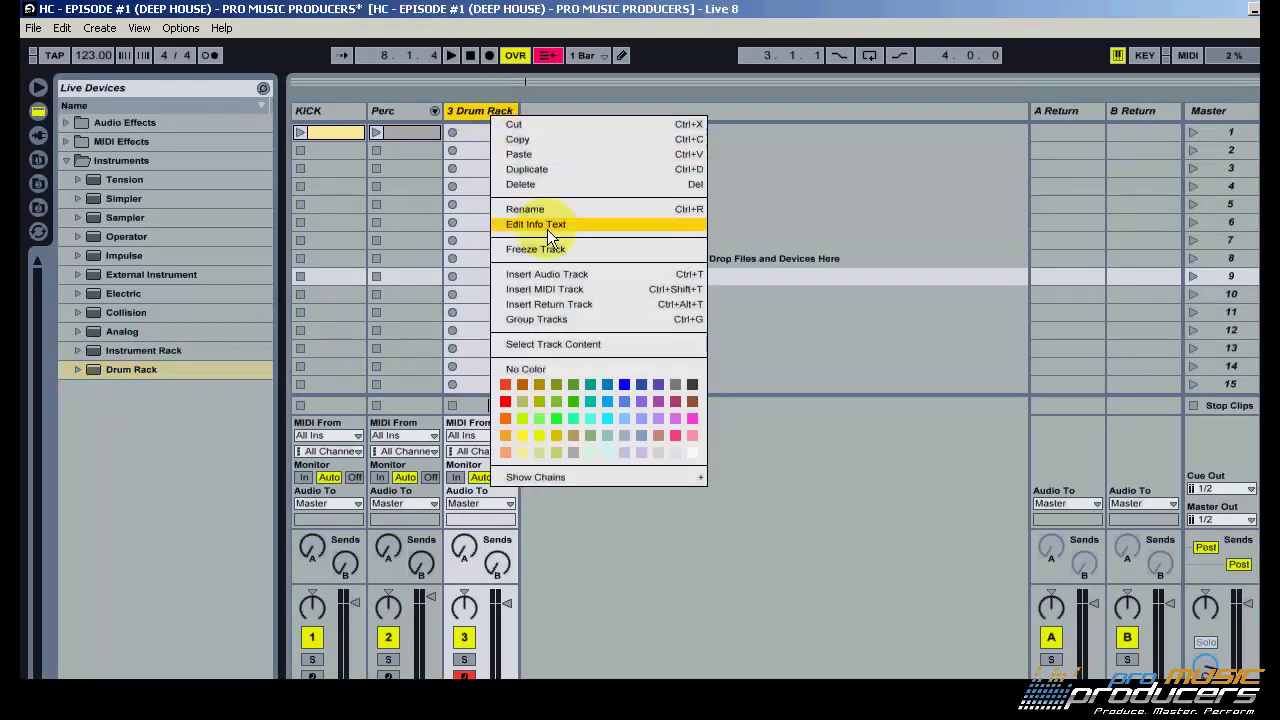
left_click(542, 211)
type("Snares")
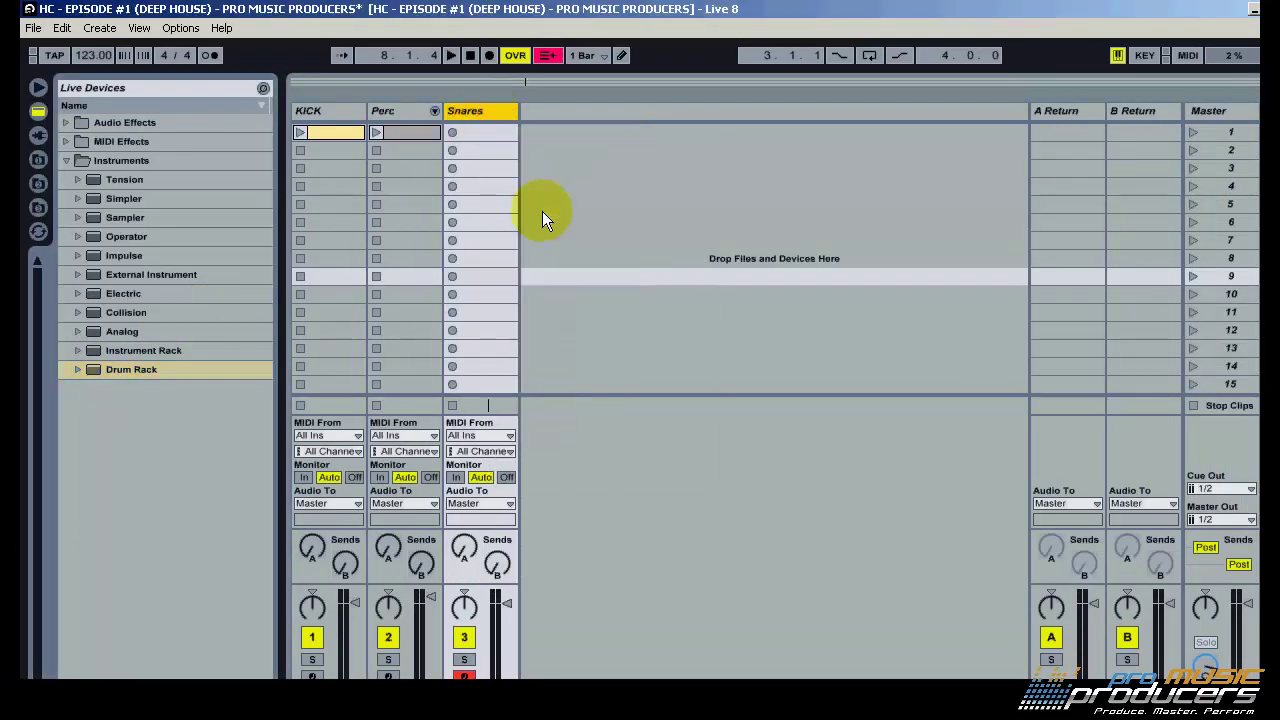
Load Clap.wav, Snare 1.wav and Snare 2.wav from the Samples folder into the Snares track's Drum Rack.
left_click(38, 208)
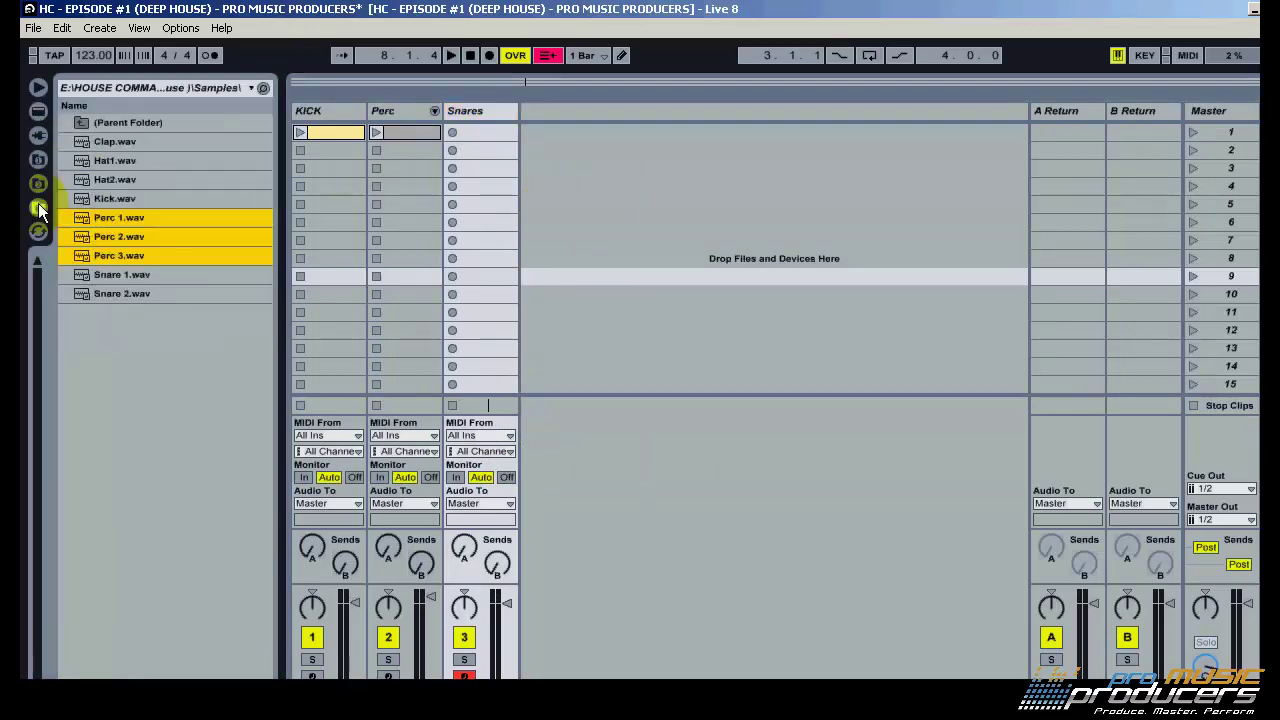
left_click(138, 281)
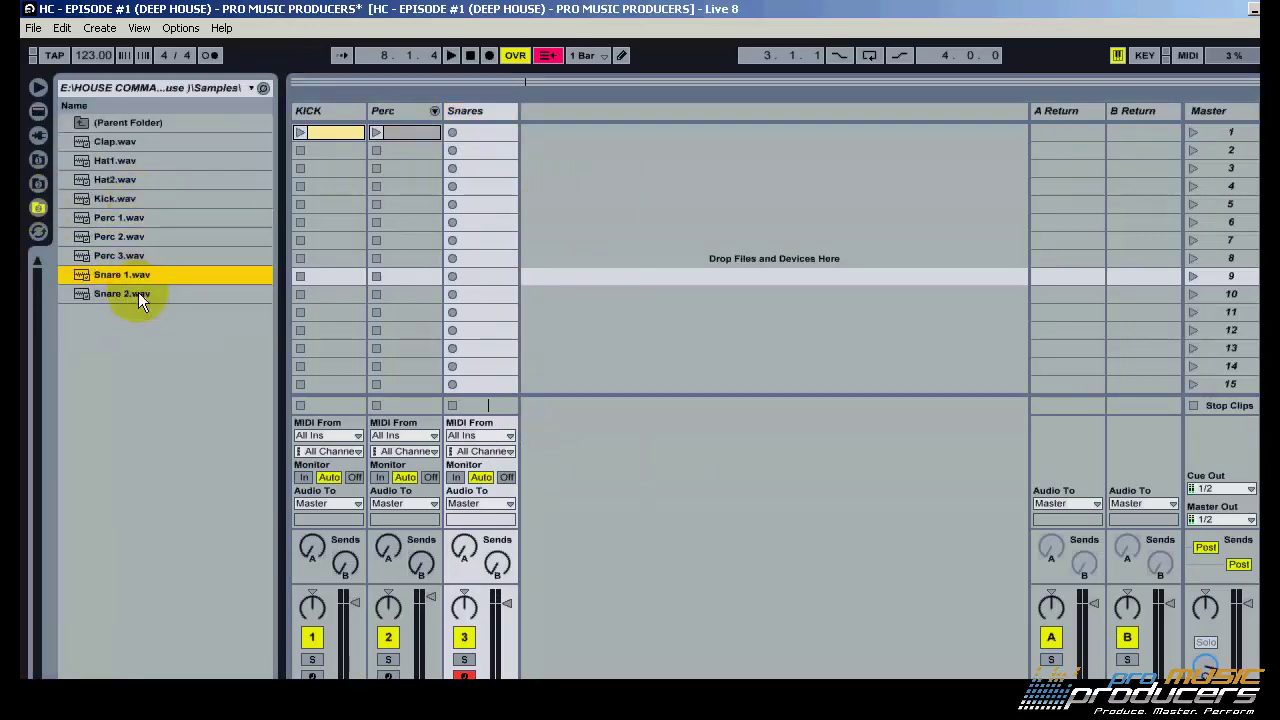
left_click(138, 292, "shift")
left_click(116, 142, "ctrl")
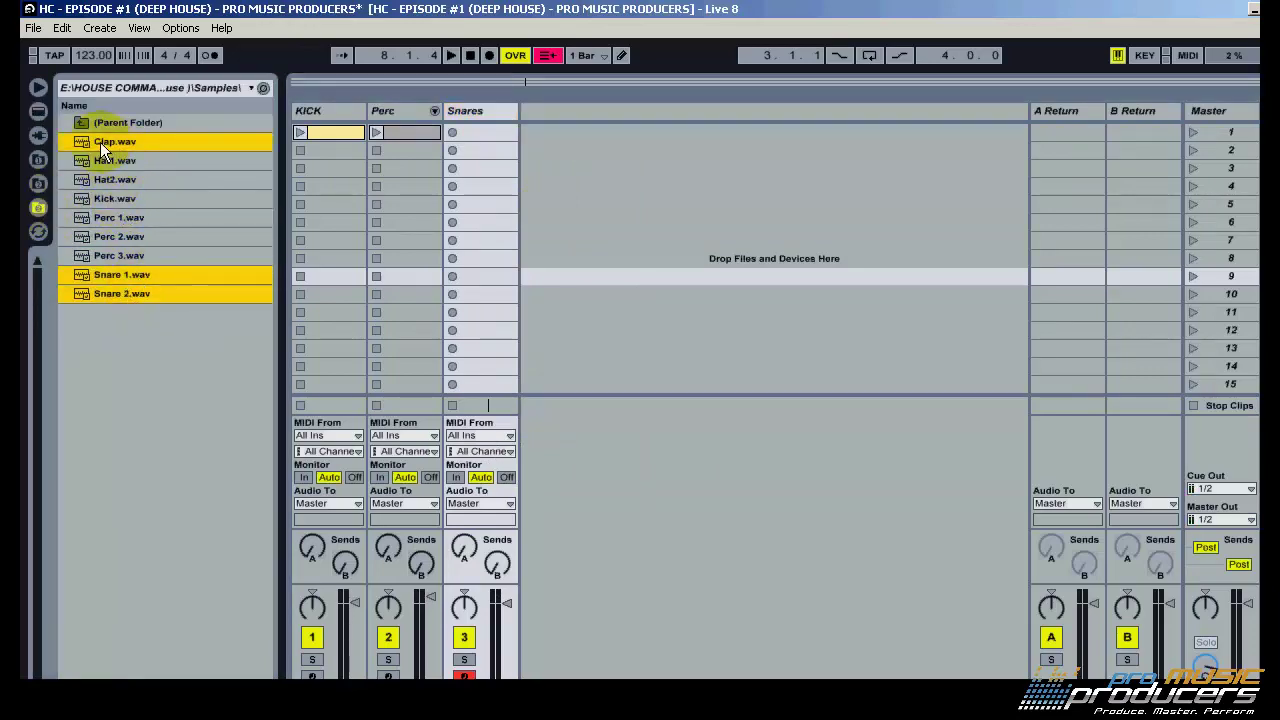
left_click_drag(100, 142, 94, 501)
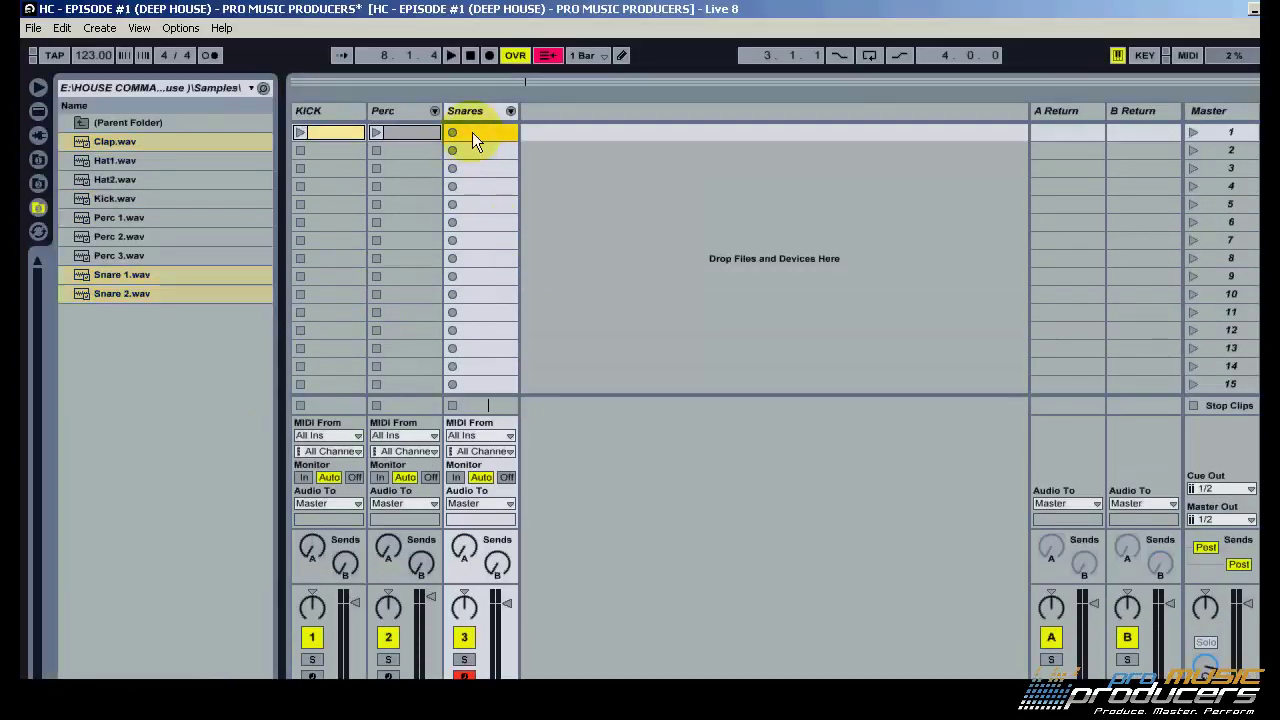
Create a MIDI clip in the Snares track's first slot, start the kick playing, and place Snare 1 notes at 1.2 and 1.4.
double_click(472, 132)
left_click(302, 134)
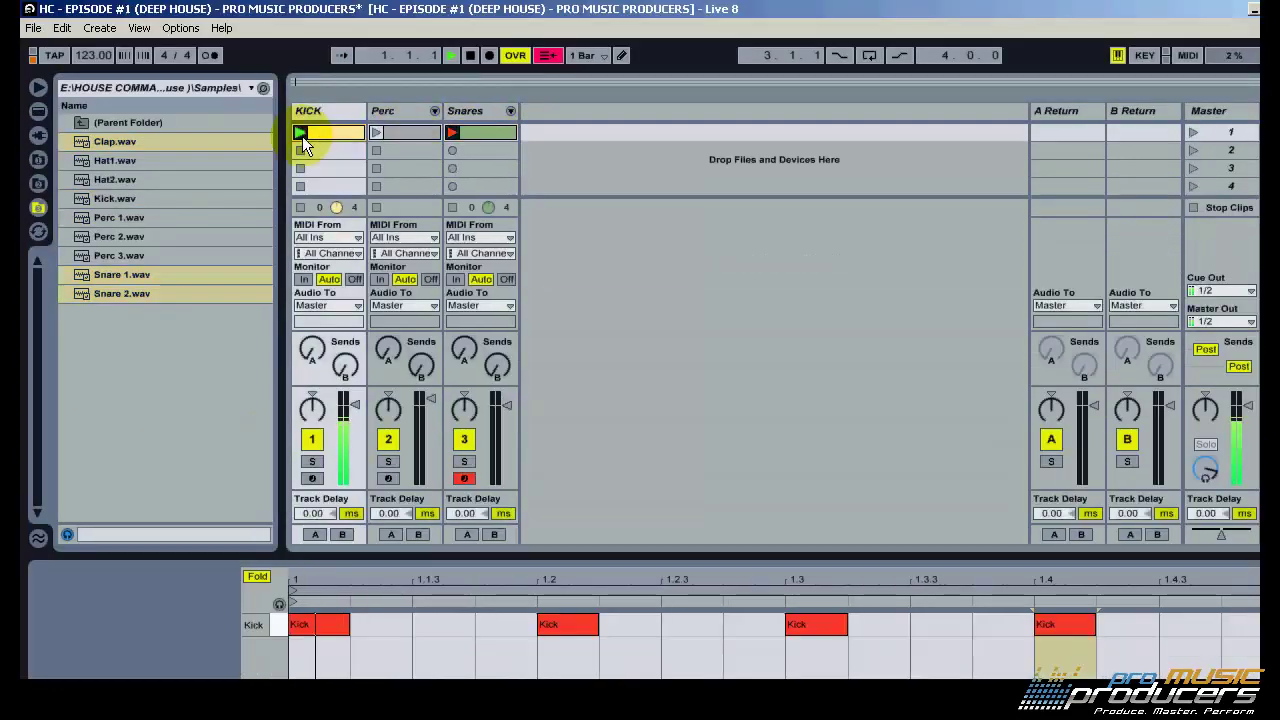
left_click(489, 131)
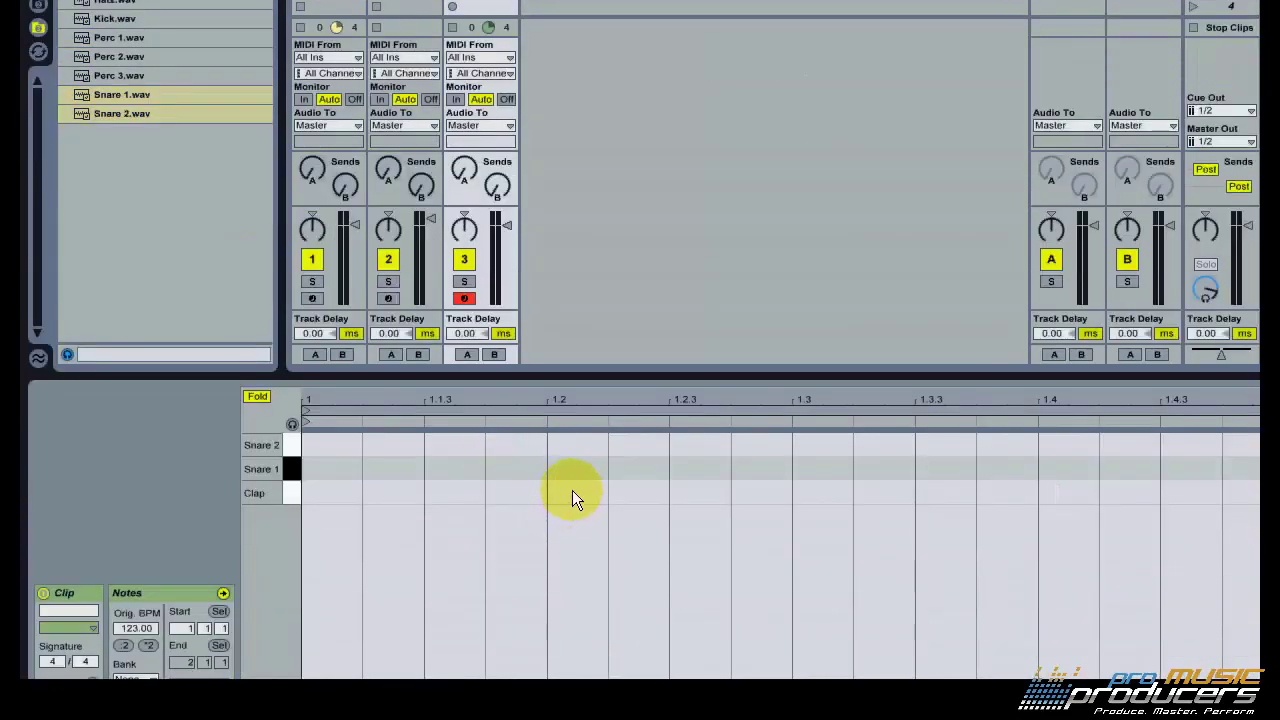
double_click(575, 469)
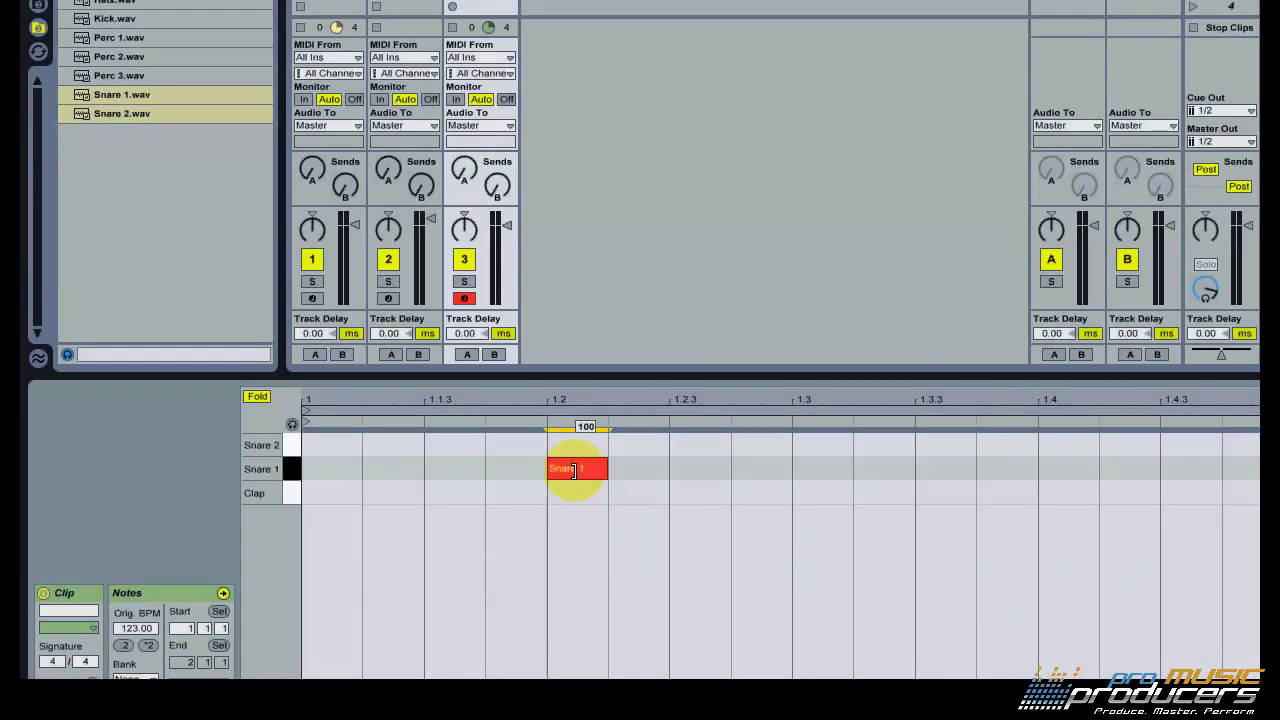
double_click(1068, 469)
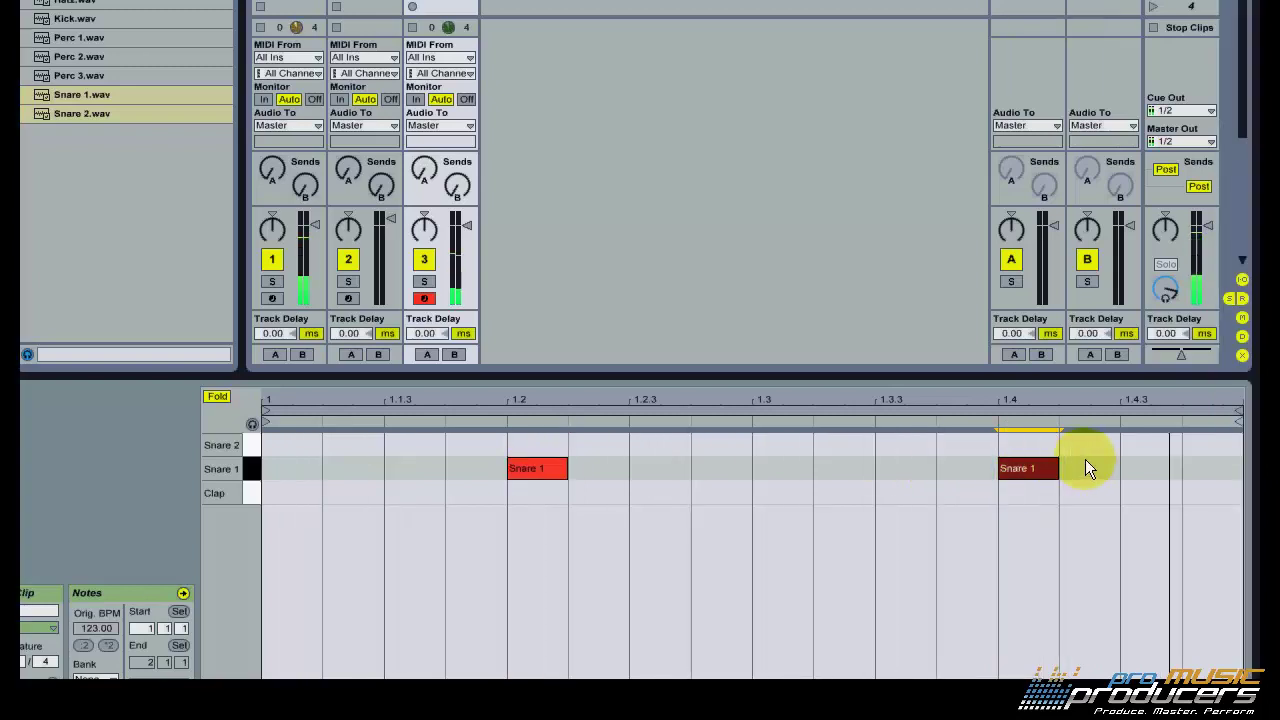
Lengthen both Snare 1 notes to one beat each and, with the grid off, shift them slightly earlier than the beat.
left_click(530, 468, "shift")
left_click_drag(575, 460, 777, 460)
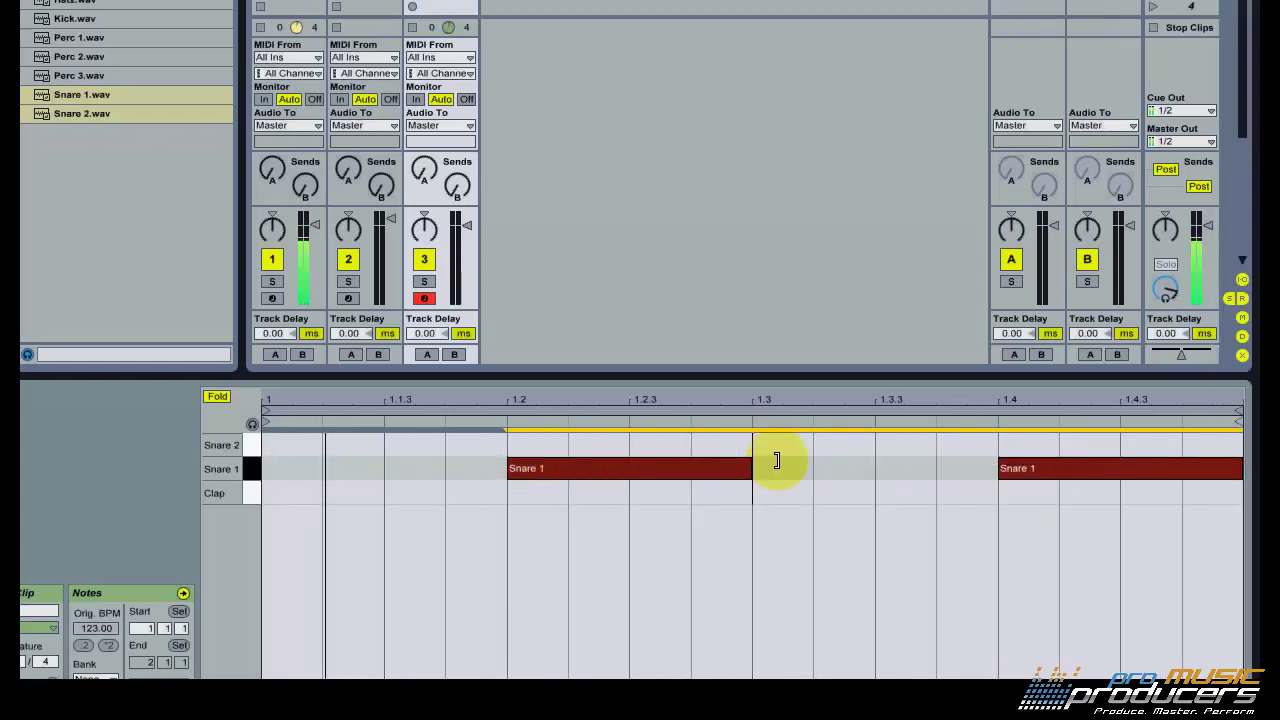
right_click(515, 468)
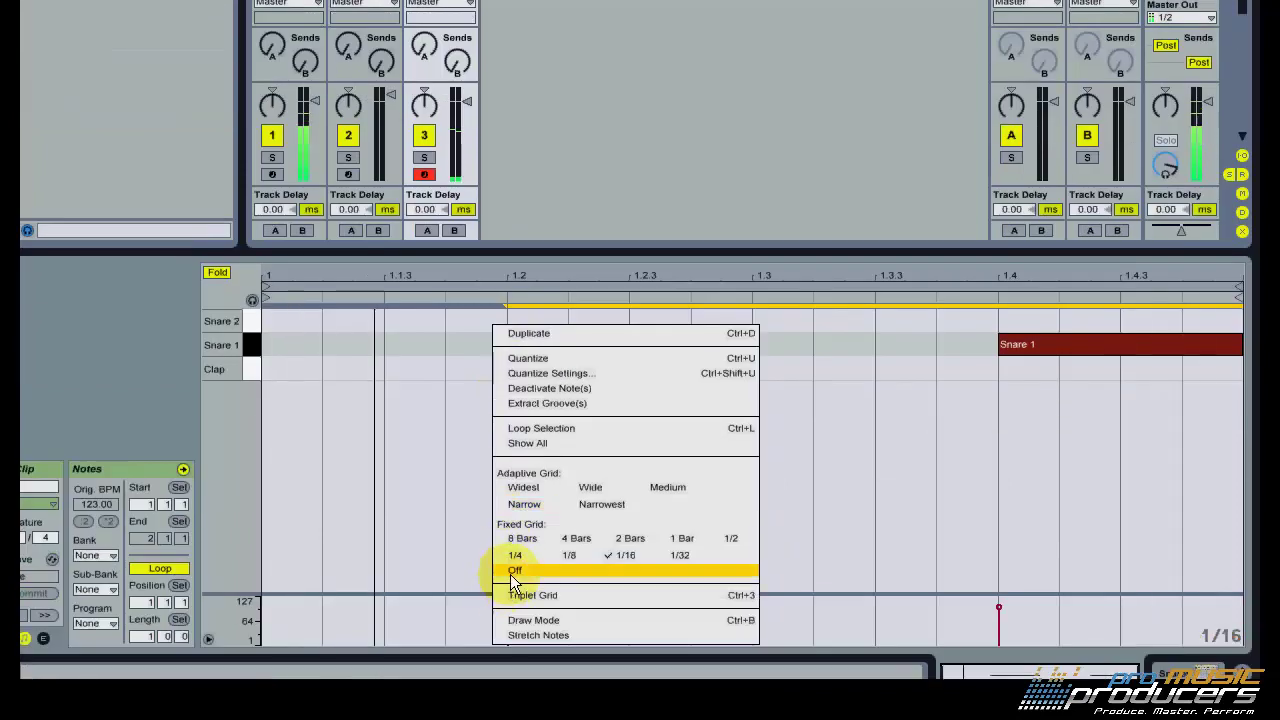
left_click(514, 571)
left_click_drag(525, 353, 516, 352)
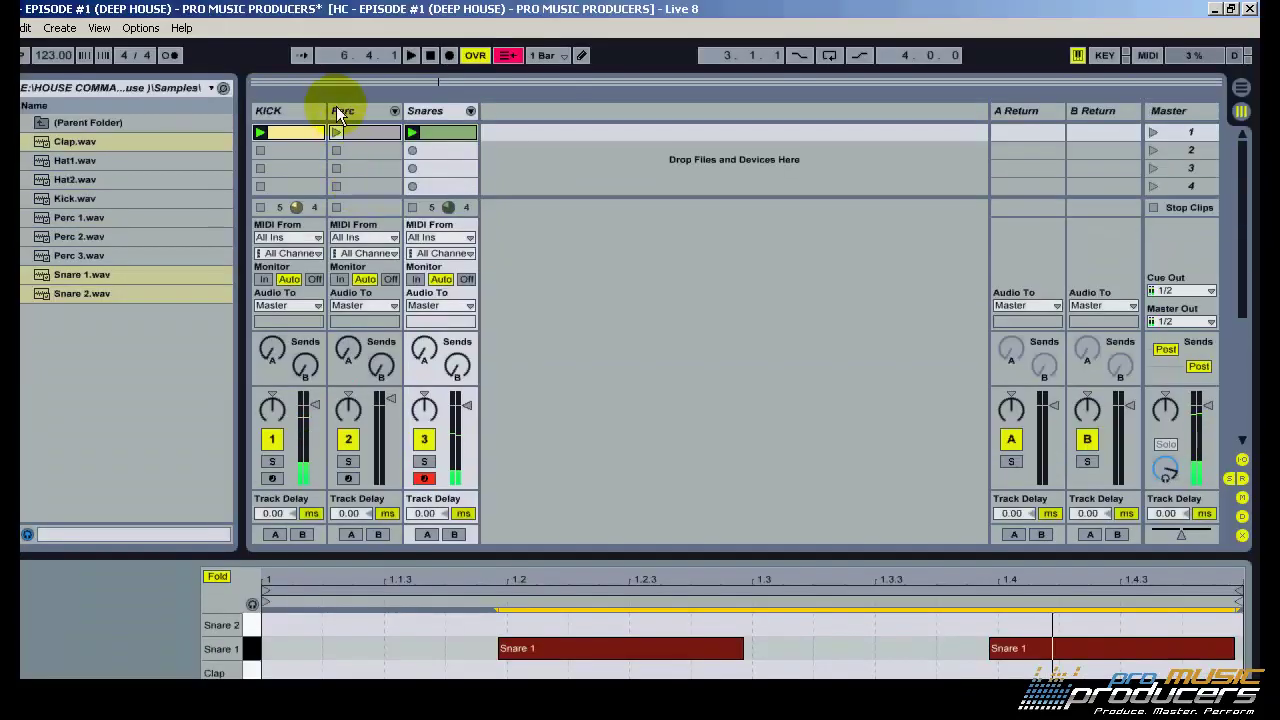
Launch the Perc clip, then return the Snares clip's grid to 1/16, duplicate its bar and extend its loop over both bars.
left_click(333, 132)
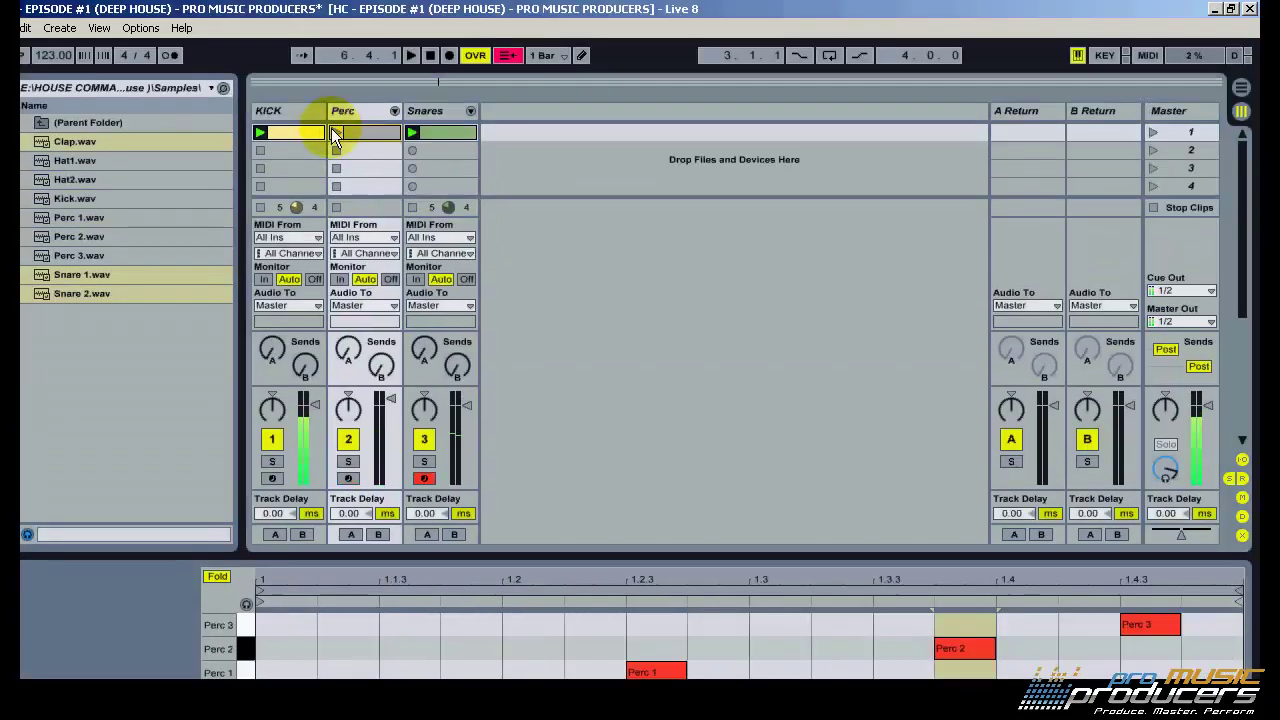
left_click(438, 132)
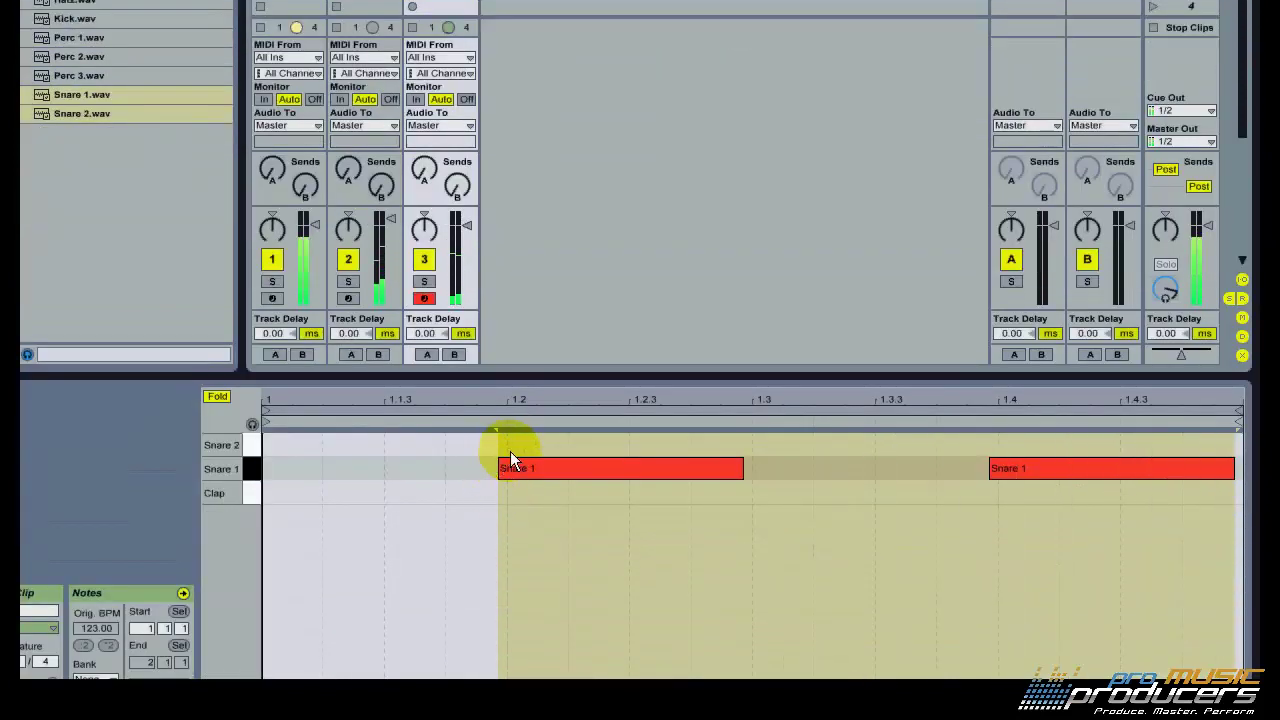
right_click(836, 480)
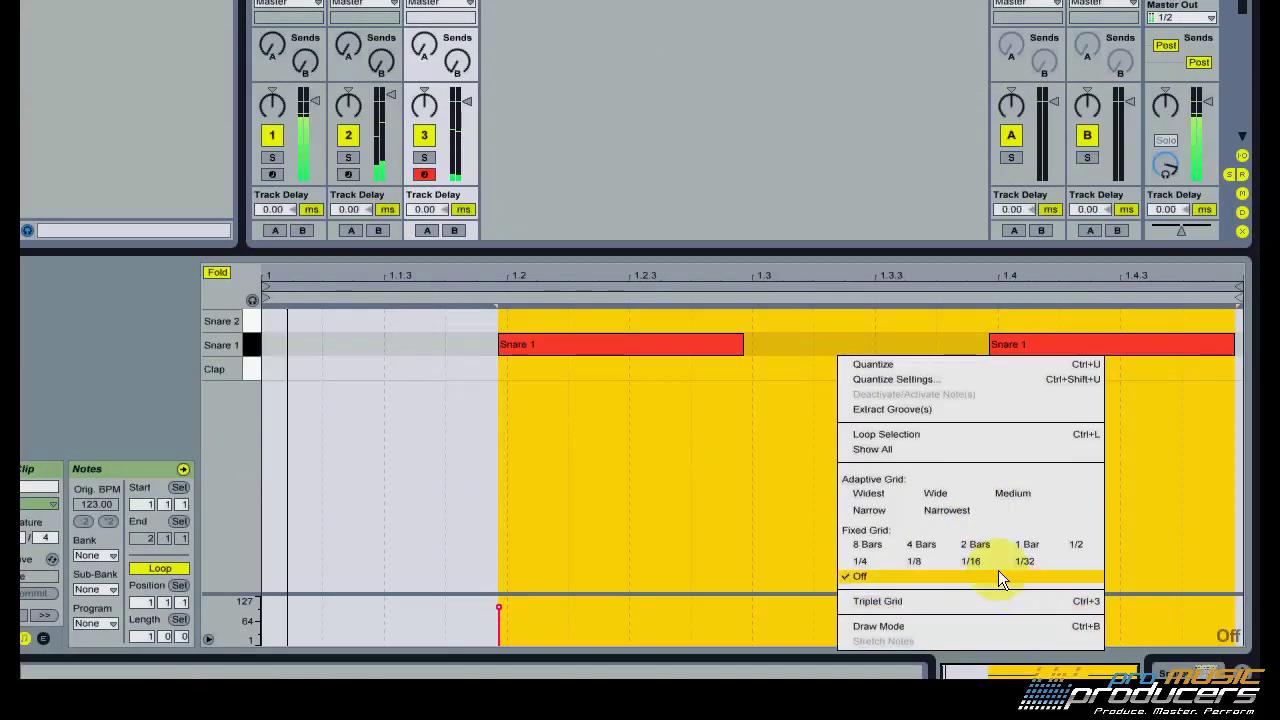
left_click(1000, 565)
left_click(689, 289)
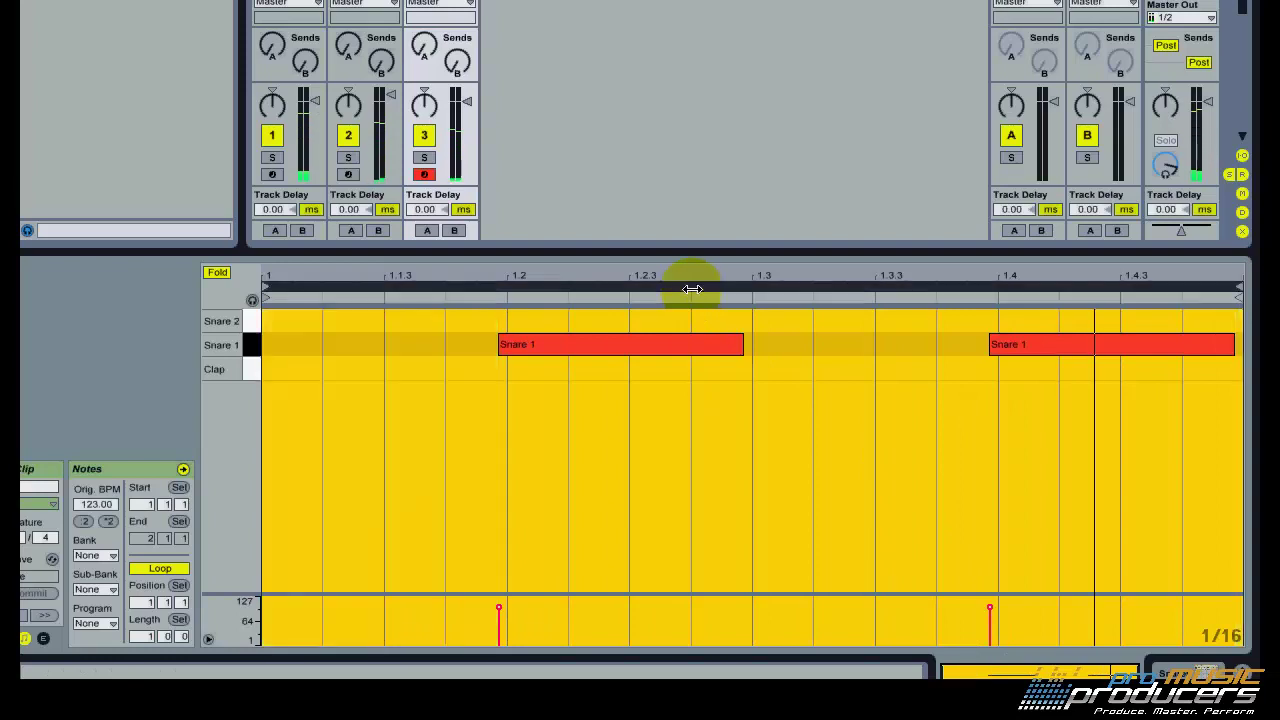
key("ctrl+d")
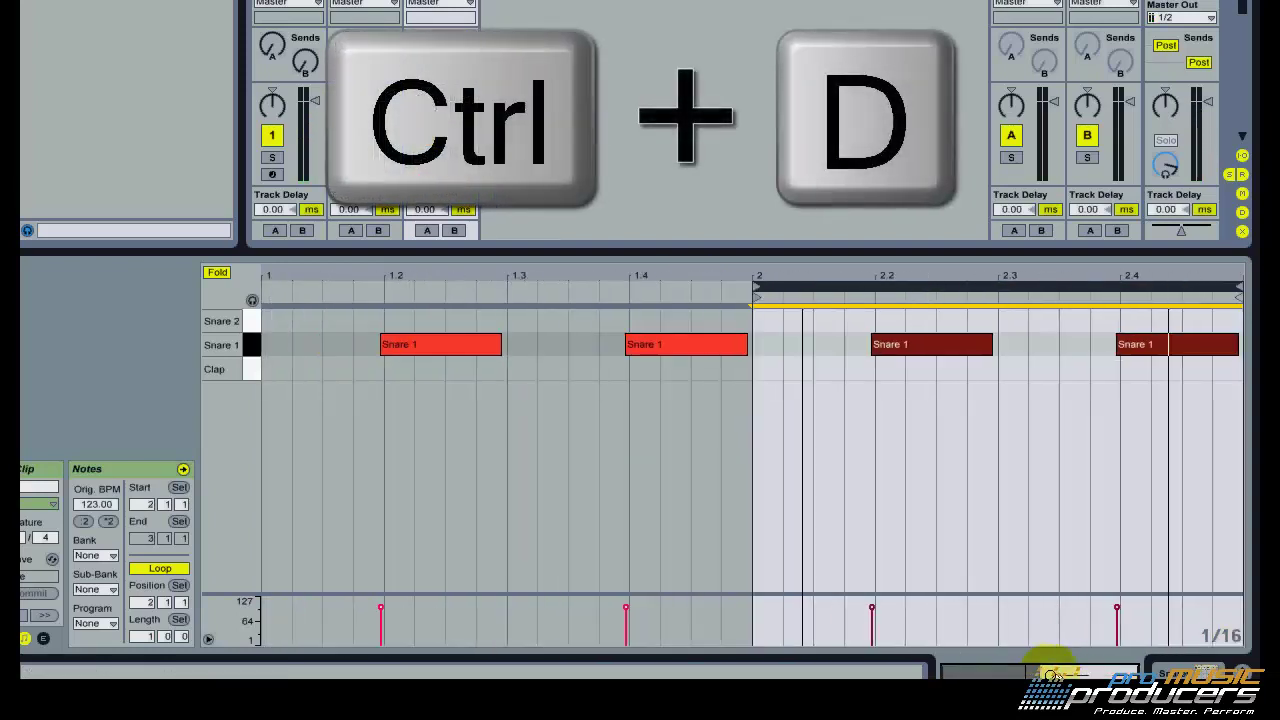
left_click_drag(757, 285, 23, 286)
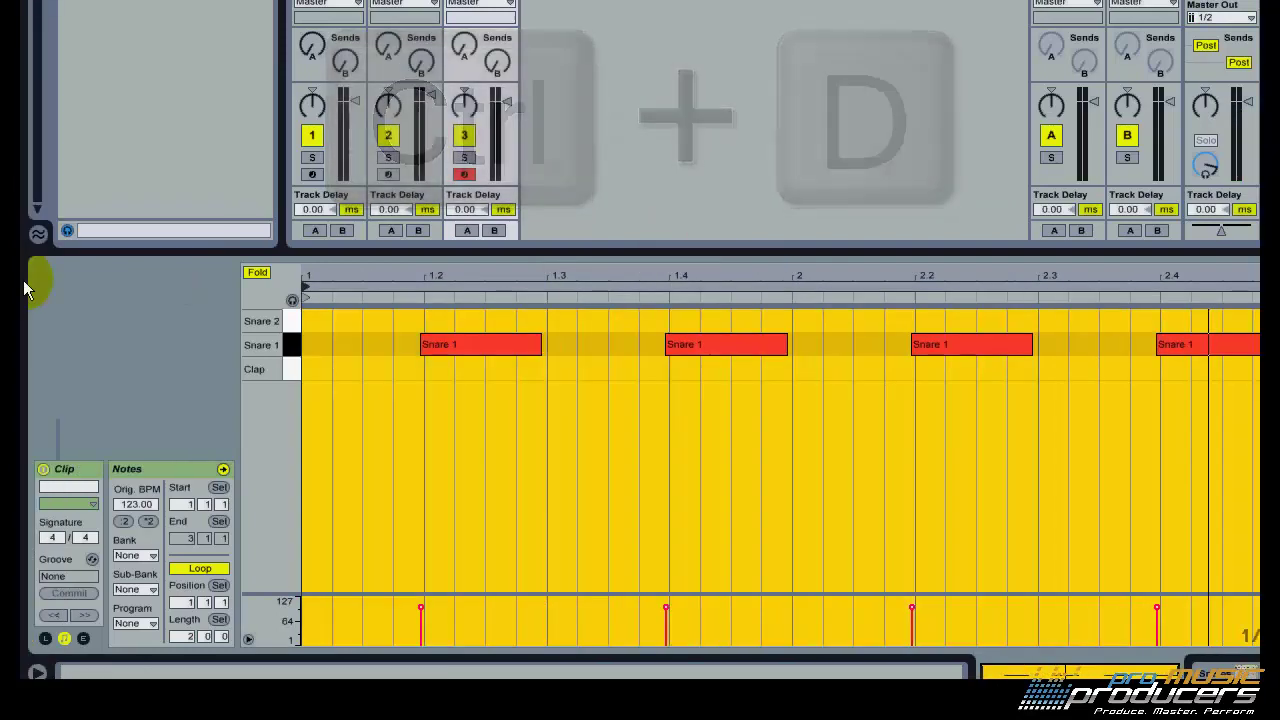
Add a Snare 2 note at 1.3.3 and a Clap note at 2.3.3 in the Snares clip.
double_click(616, 321)
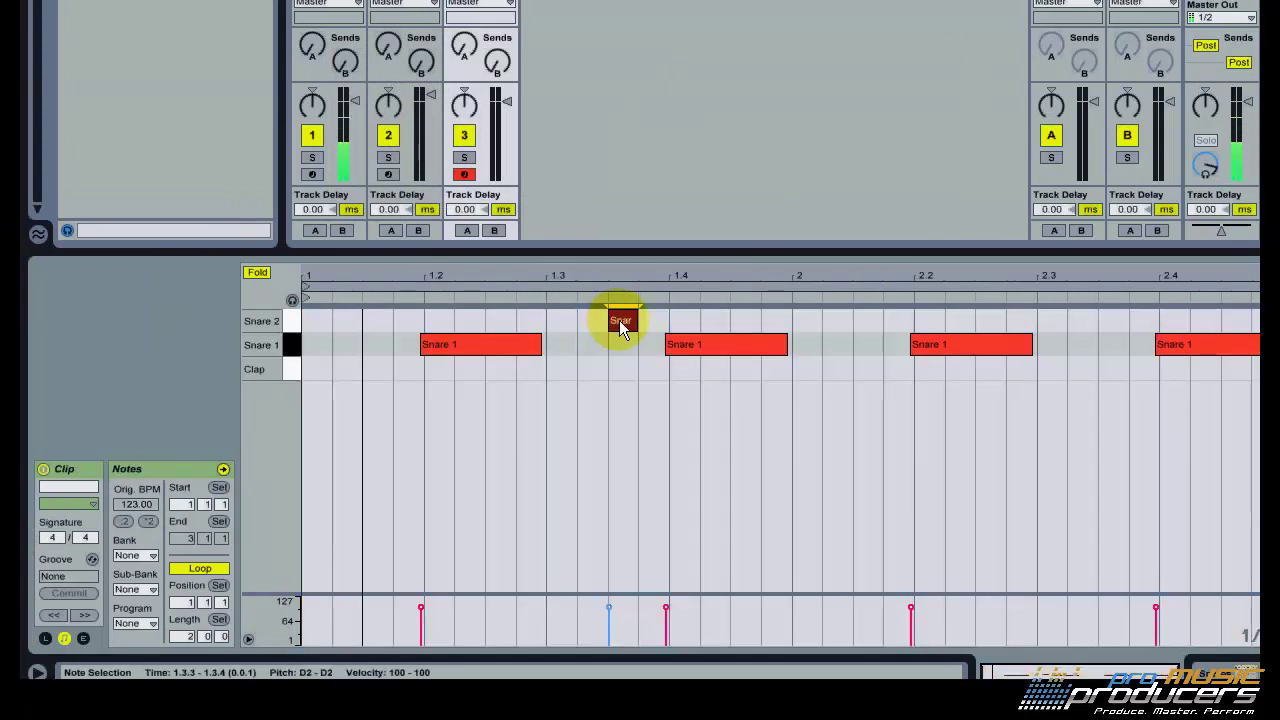
double_click(1074, 370)
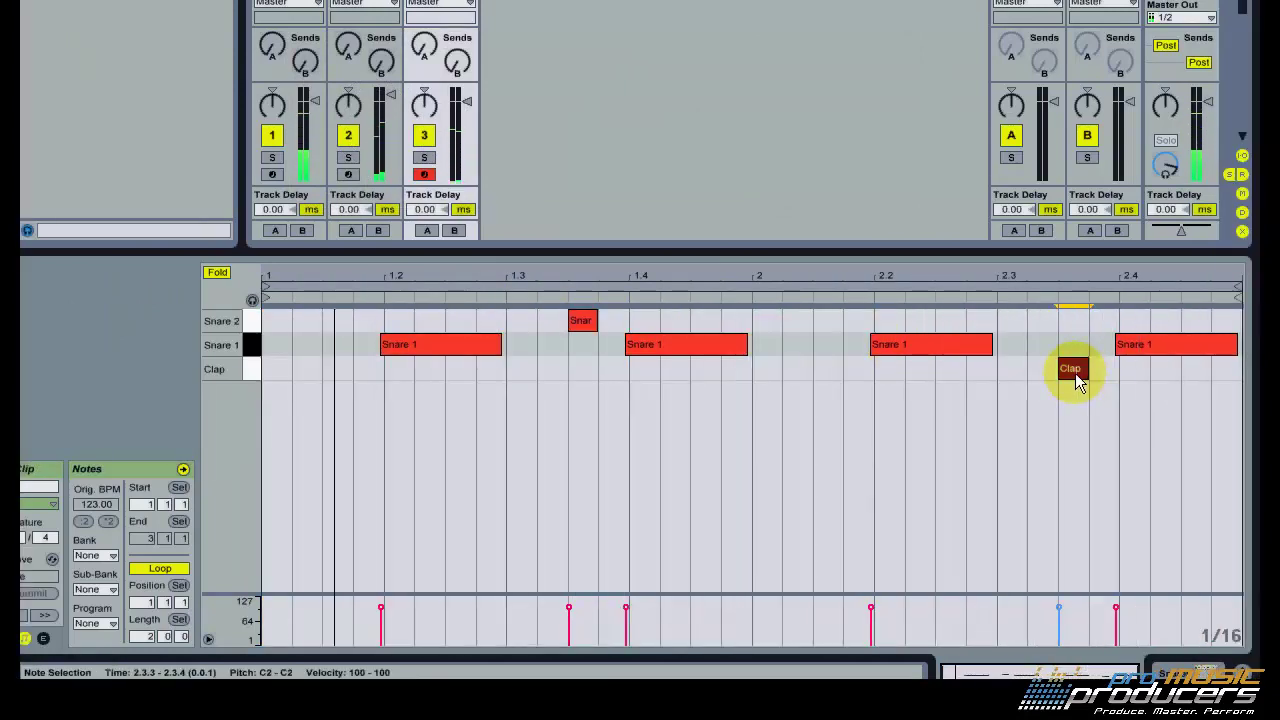
left_click(772, 240)
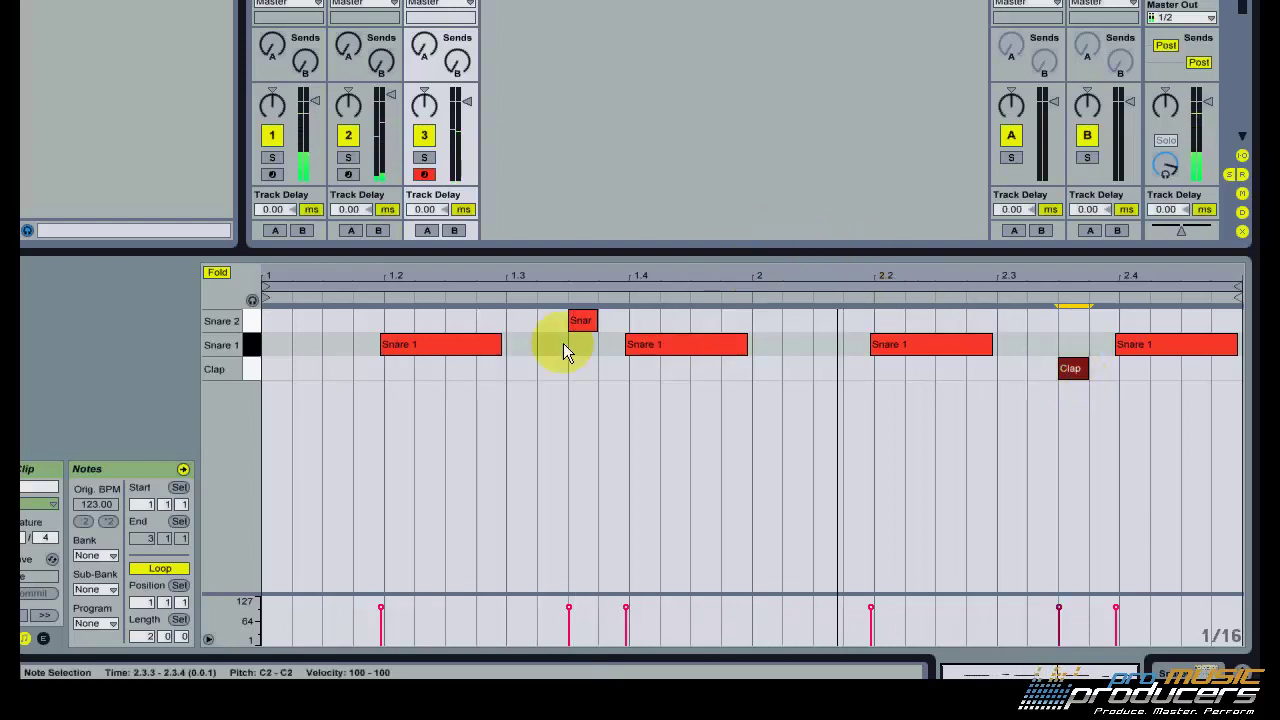
Swap the sounds of the two short notes, putting Clap at 1.3.3 and Snare 2 at 2.3.3.
left_click(578, 322)
left_click_drag(578, 333, 580, 380)
left_click_drag(1071, 371, 1090, 343)
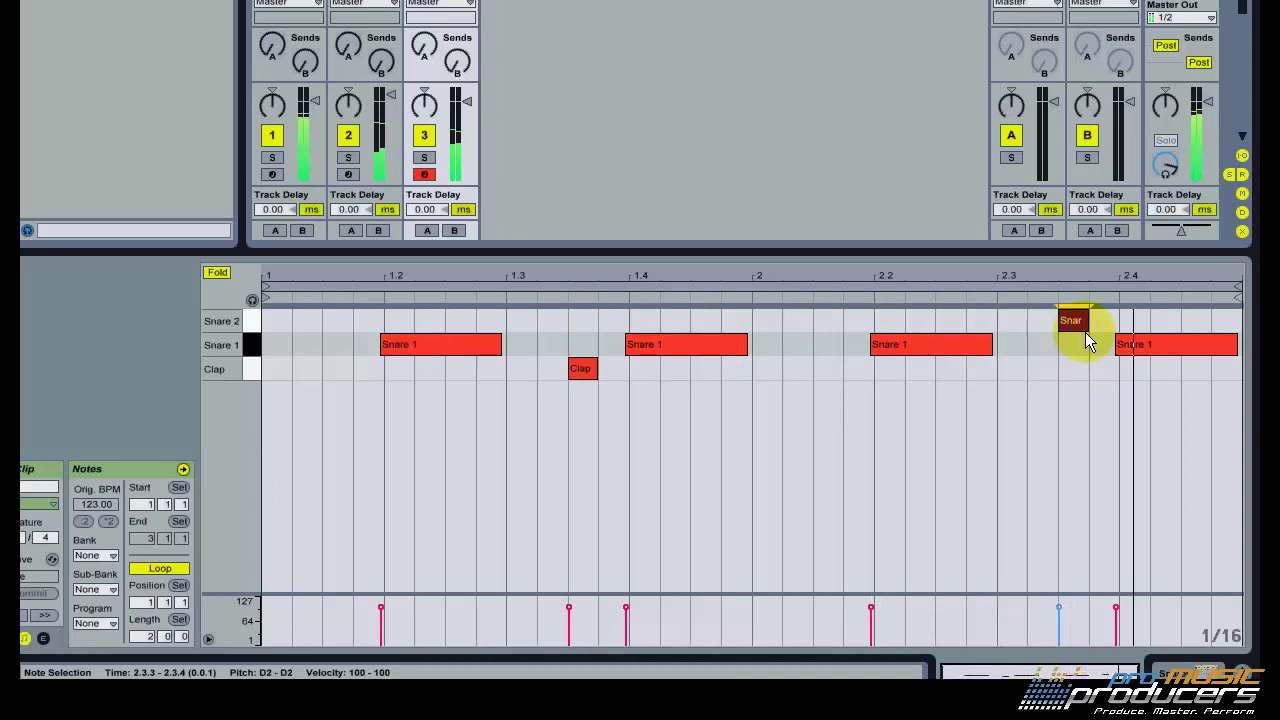
left_click(609, 342)
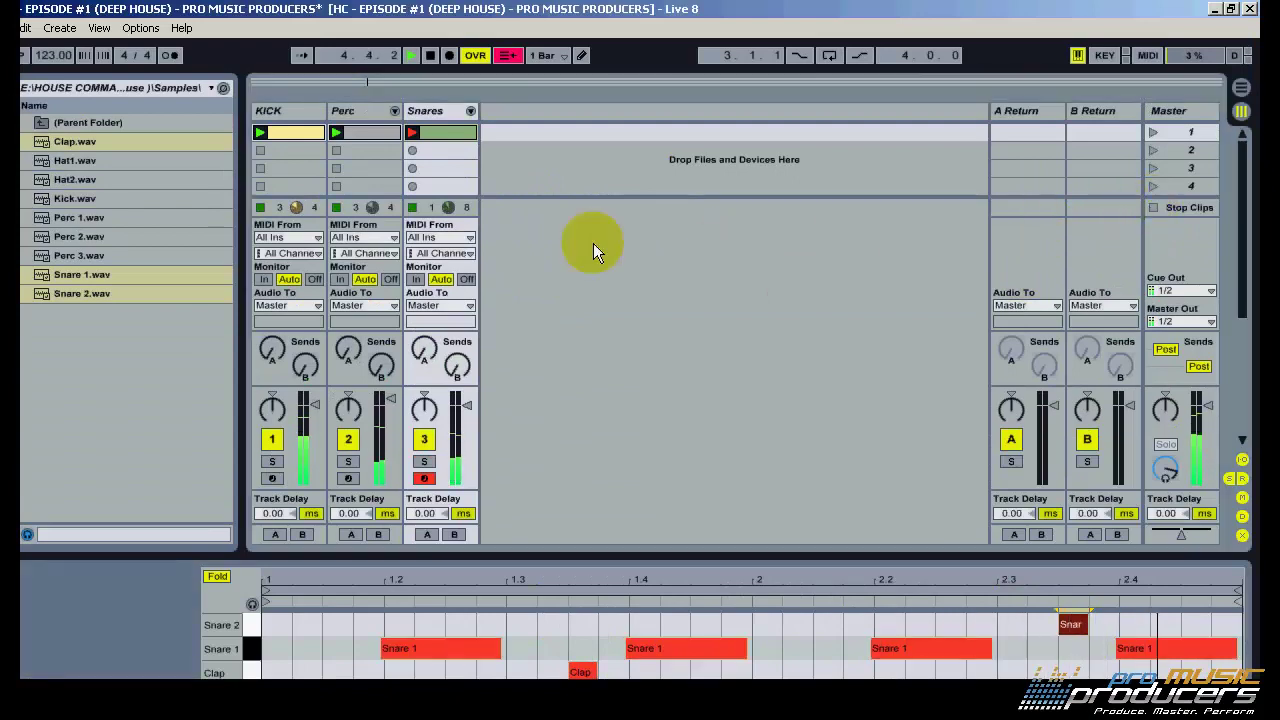
Add a Drum Rack as a new fourth track and load Hat1.wav and Hat2.wav from the Samples folder into it.
left_click(39, 113)
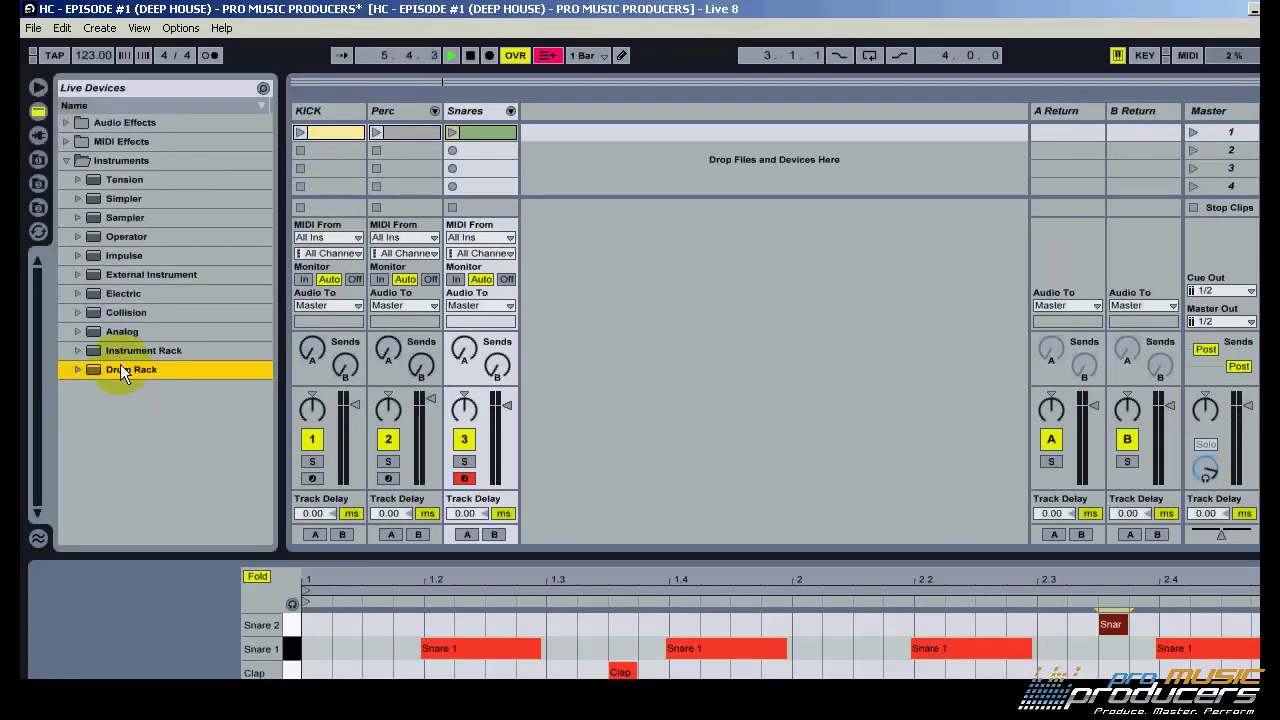
left_click_drag(131, 370, 599, 294)
left_click(37, 208)
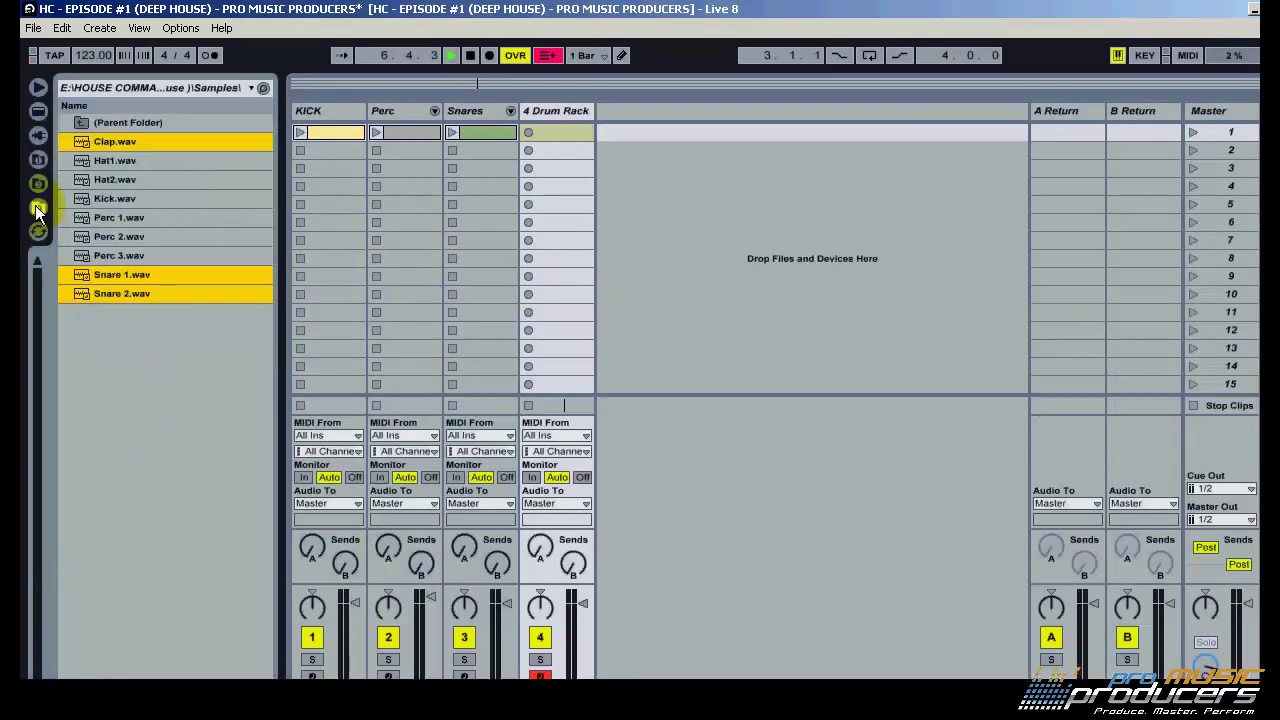
left_click(115, 161)
left_click(113, 180, "shift")
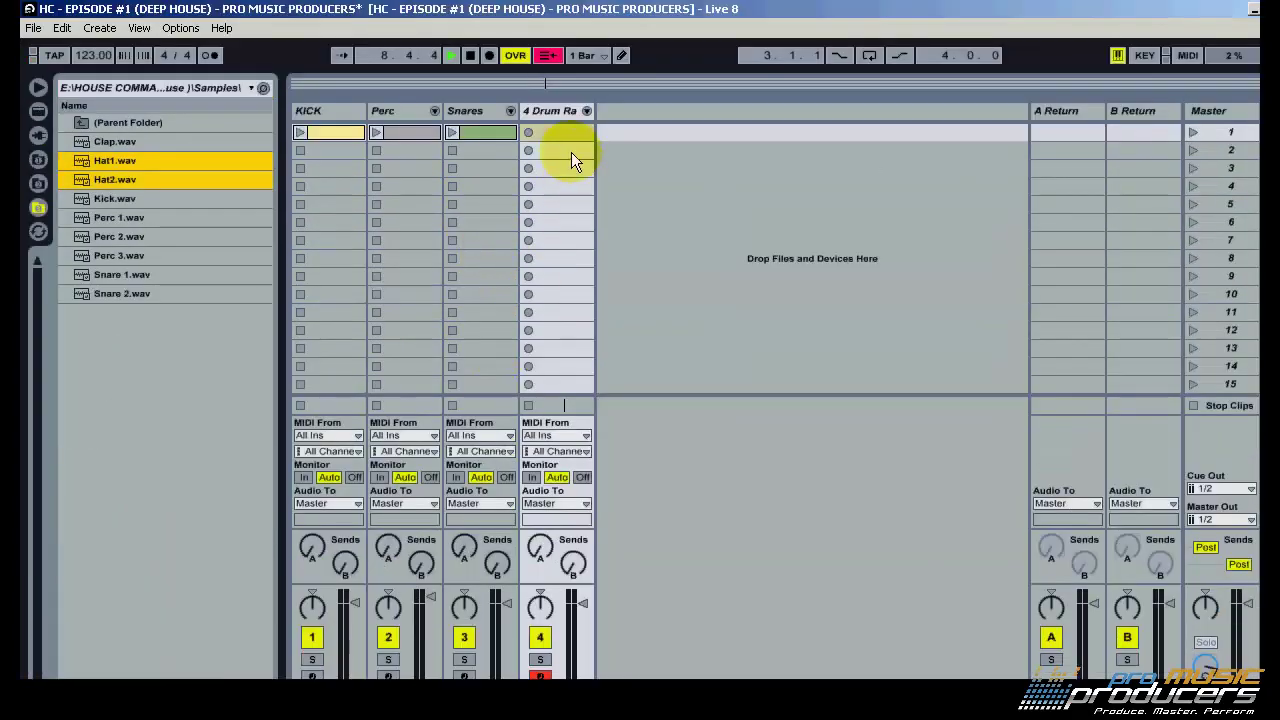
Create a MIDI clip on the fourth track, play it with the kick, and place Hat1 notes at 1.1.3, 1.2.3, 1.3.3 and 1.4.3.
double_click(555, 44)
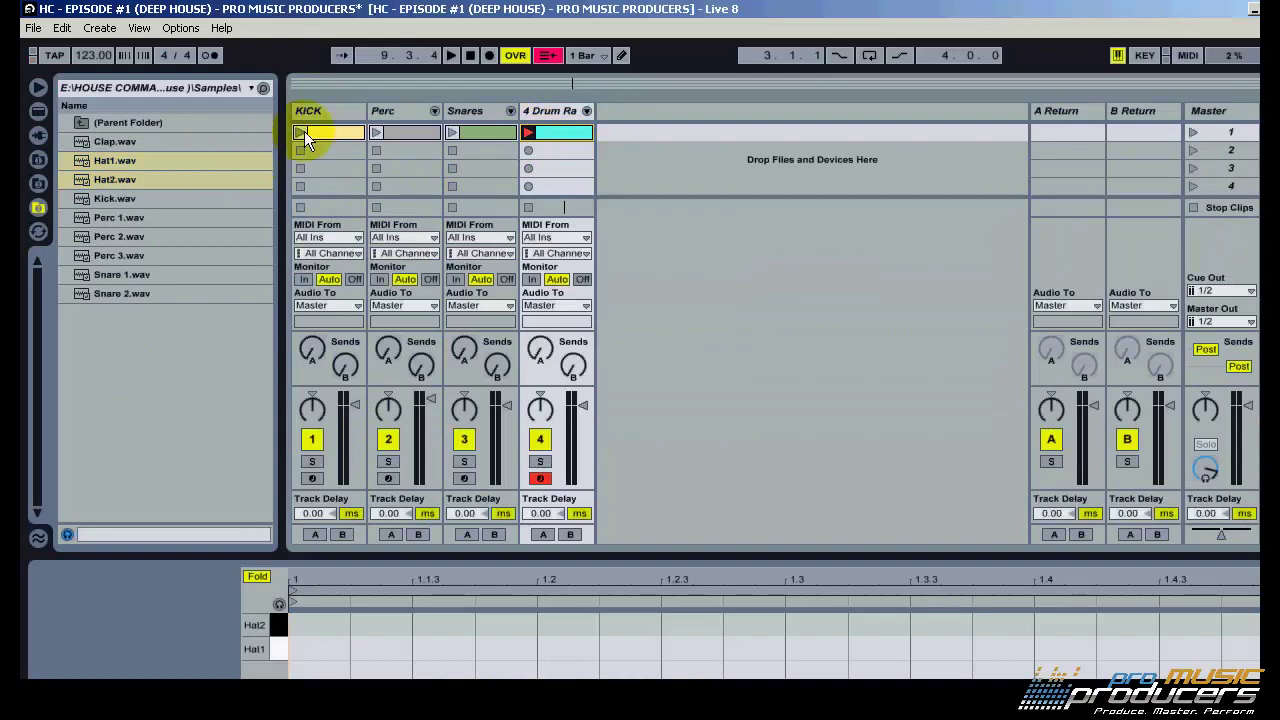
left_click(302, 132)
left_click(551, 131)
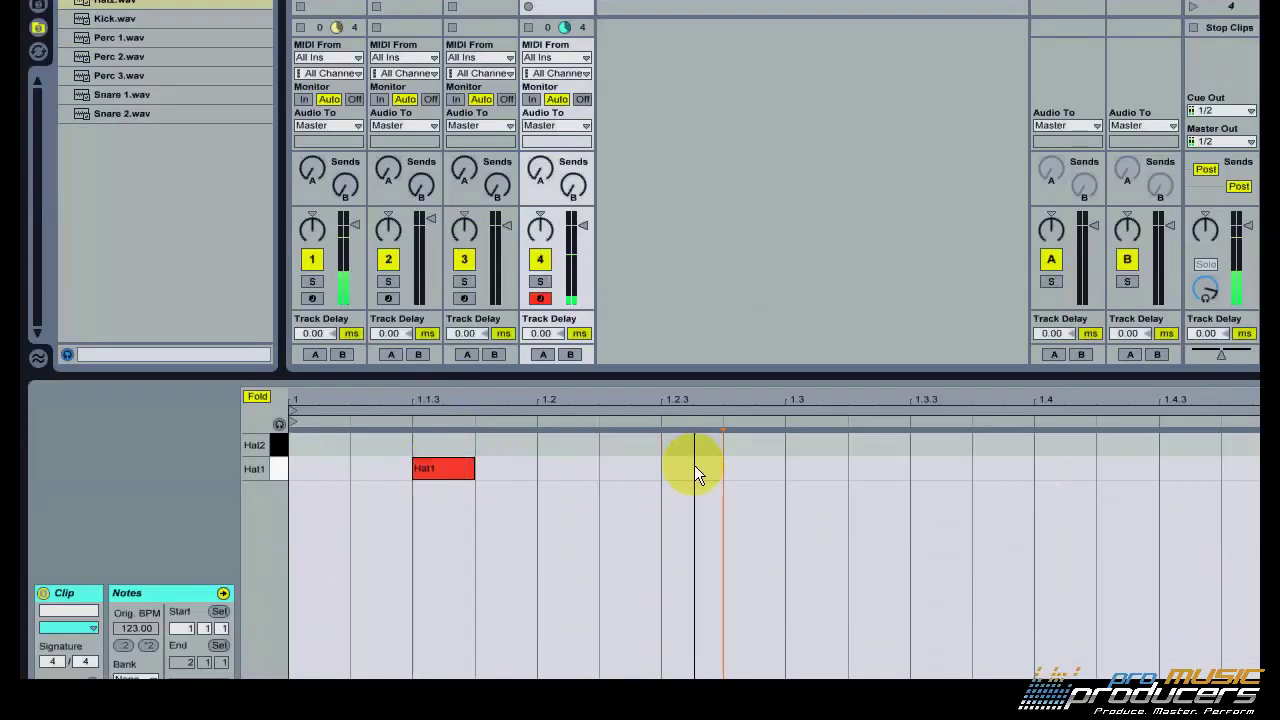
double_click(692, 468)
double_click(925, 468)
double_click(1170, 468)
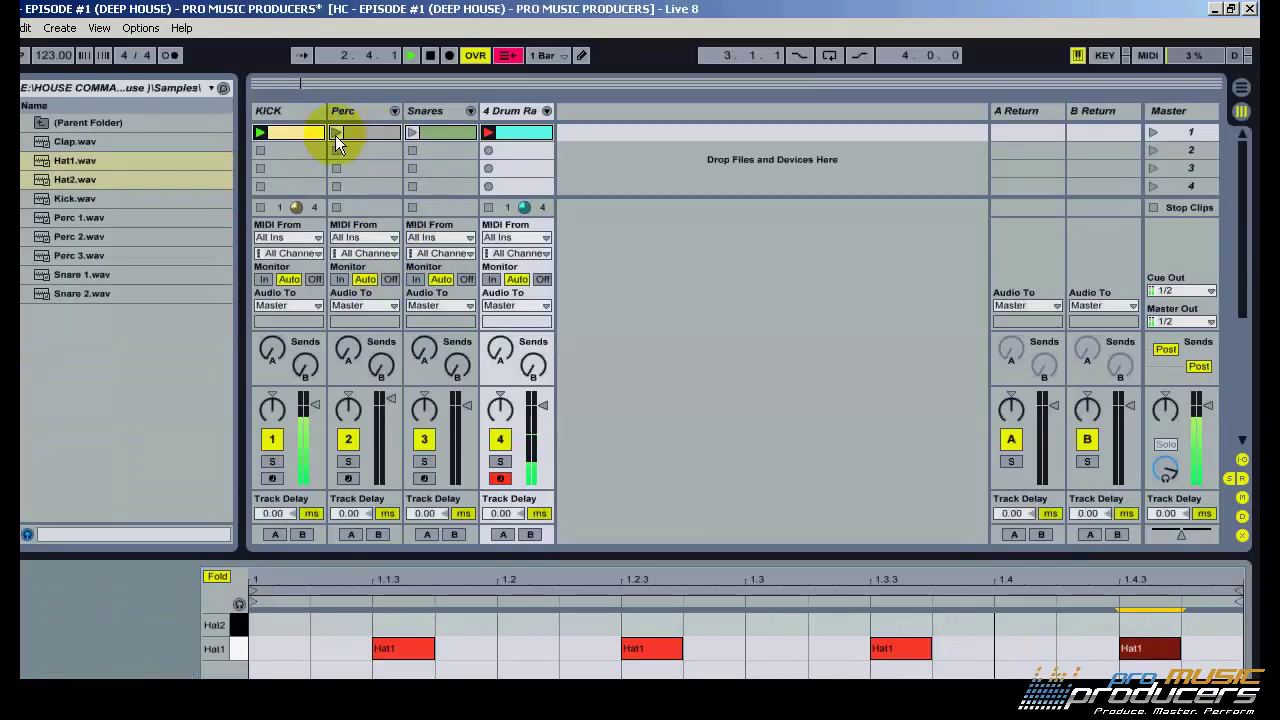
Launch the Perc and Snares clips, and fill the hat clip's first beat with four consecutive sixteenth Hat2 notes.
left_click(414, 134)
left_click(526, 131)
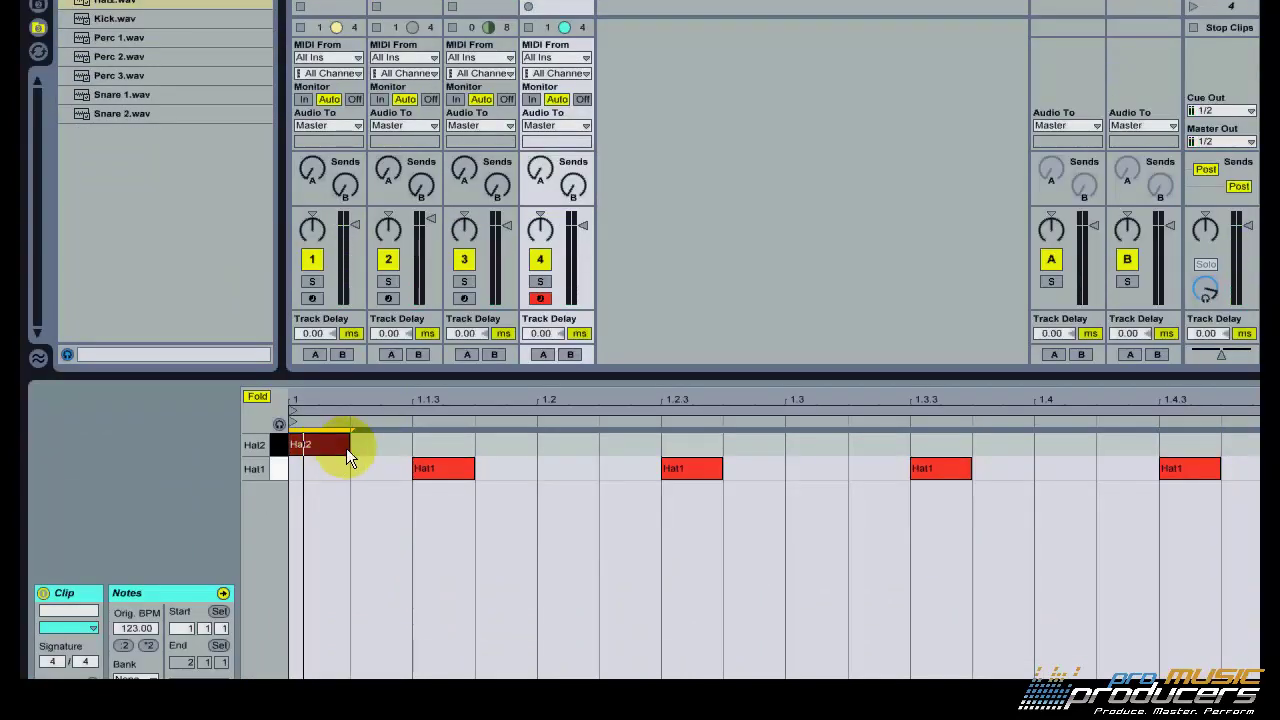
key("ctrl+d")
key("ctrl+d")
key("ctrl+d")
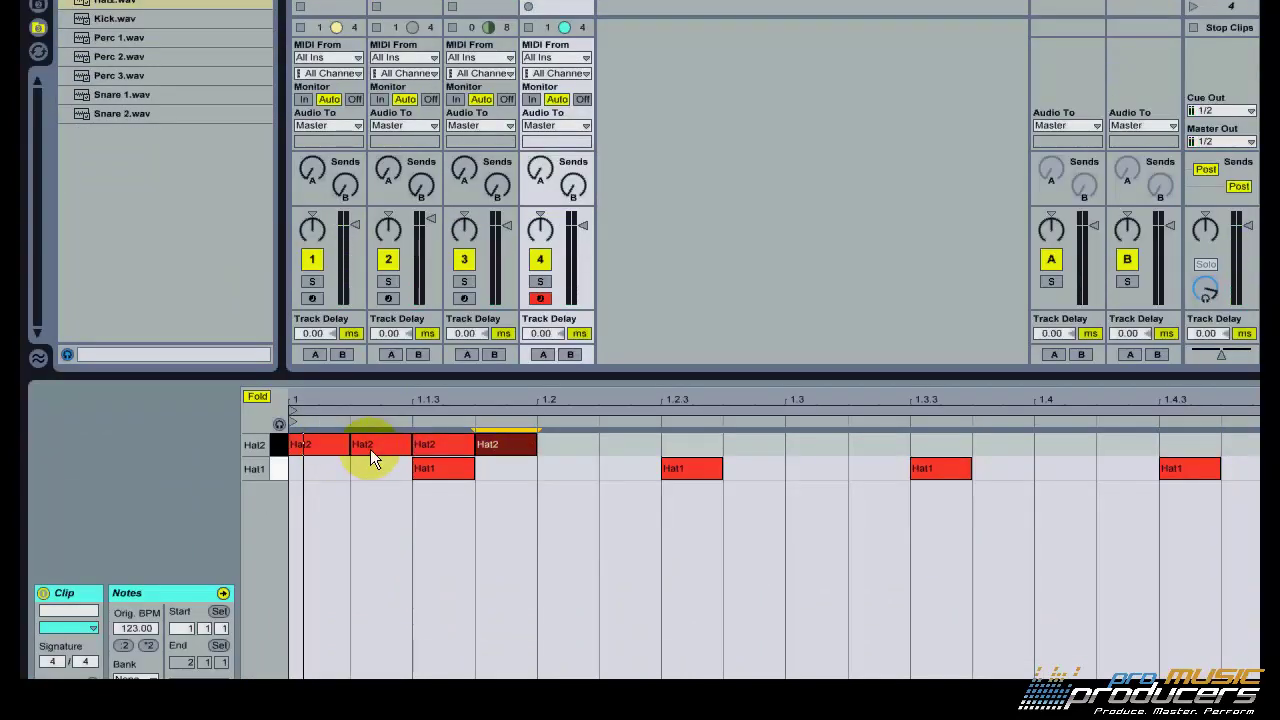
Add Hat2 notes on the second, third and fourth sixteenths of beats 2, 3 and 4, and stop playback.
left_click(629, 443)
key("space")
double_click(630, 443)
double_click(692, 444)
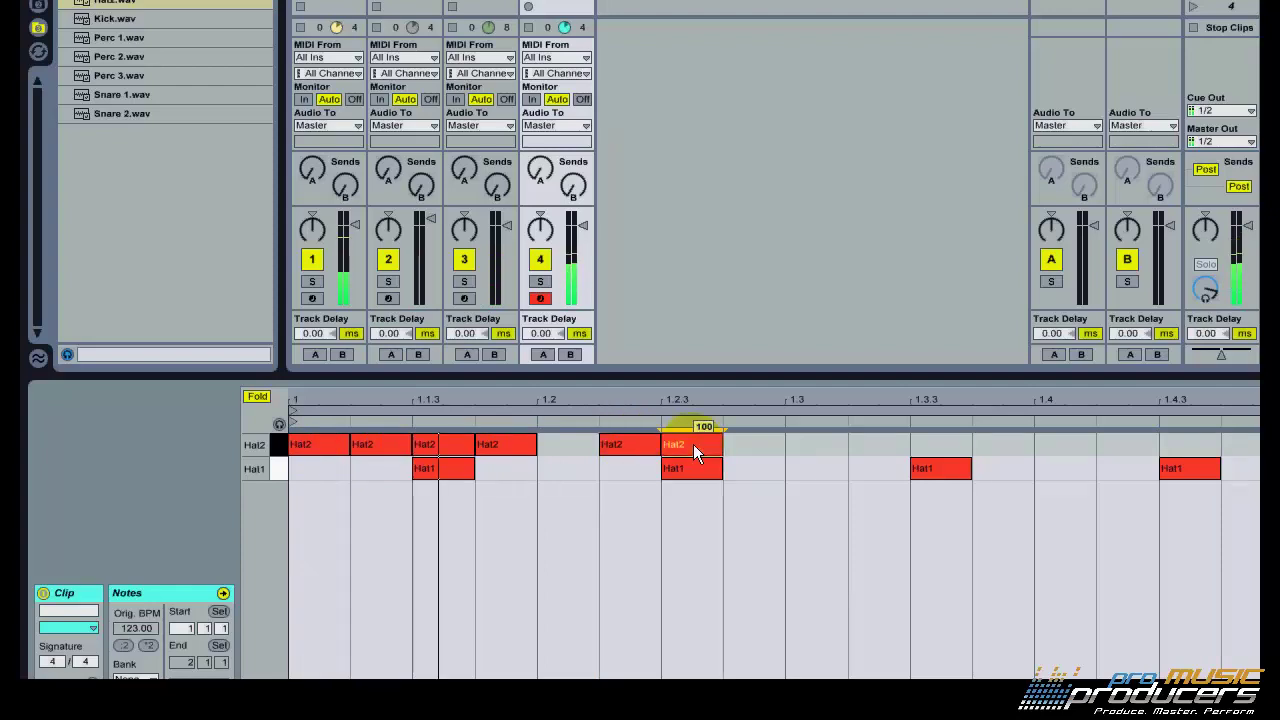
double_click(768, 445)
double_click(875, 444)
double_click(943, 442)
double_click(996, 442)
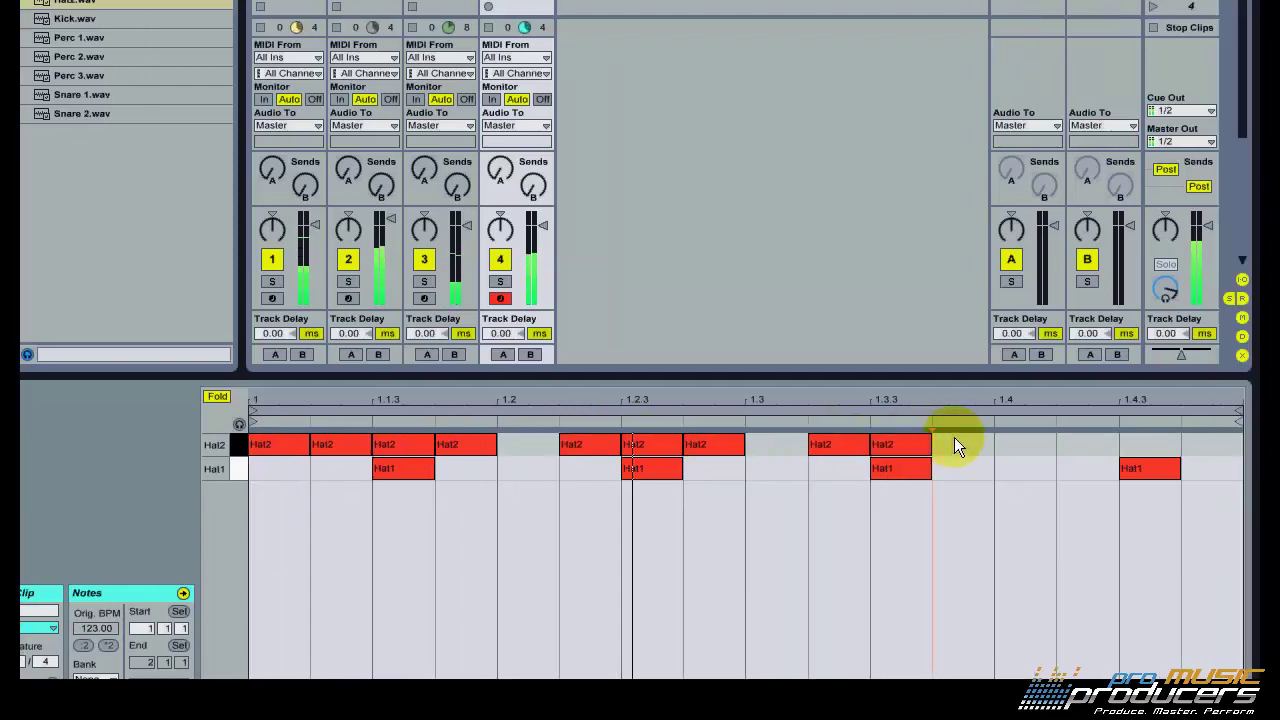
double_click(1084, 445)
double_click(1140, 444)
double_click(1210, 444)
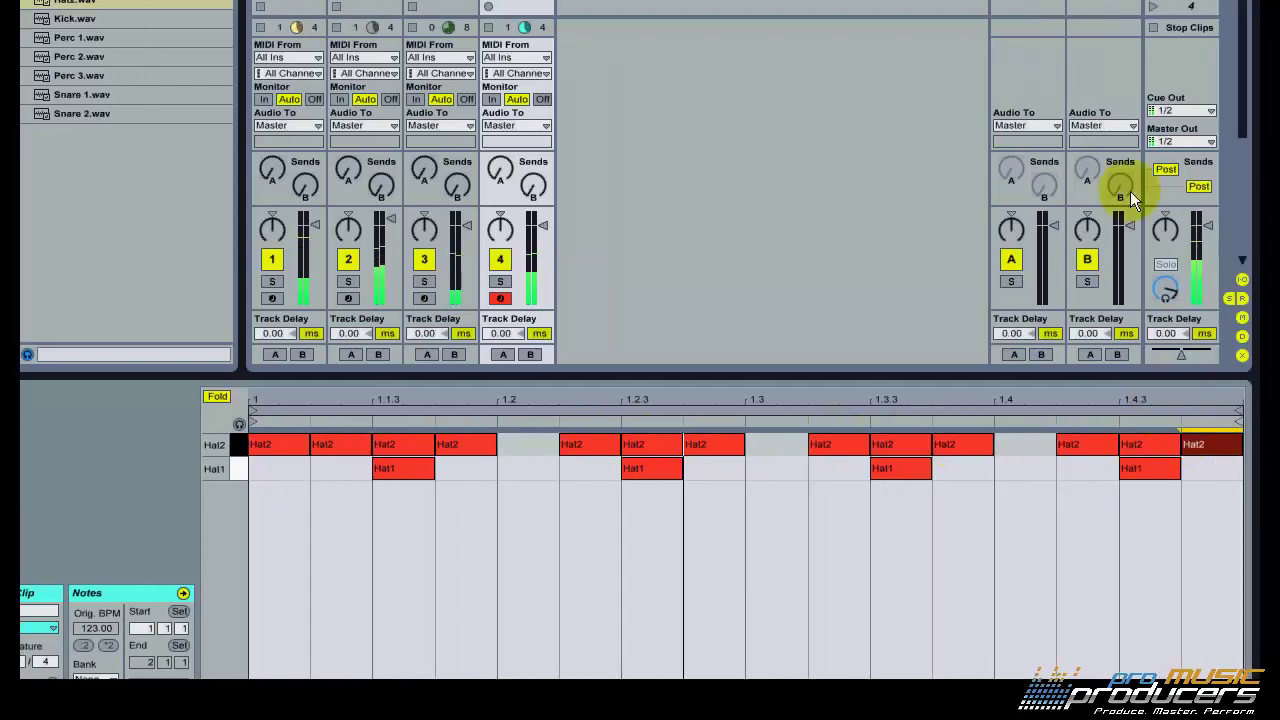
left_click(1154, 208)
key("space")
Play only the hat clip and select the Hat2 pad in the fourth track's Drum Rack.
left_click(489, 132)
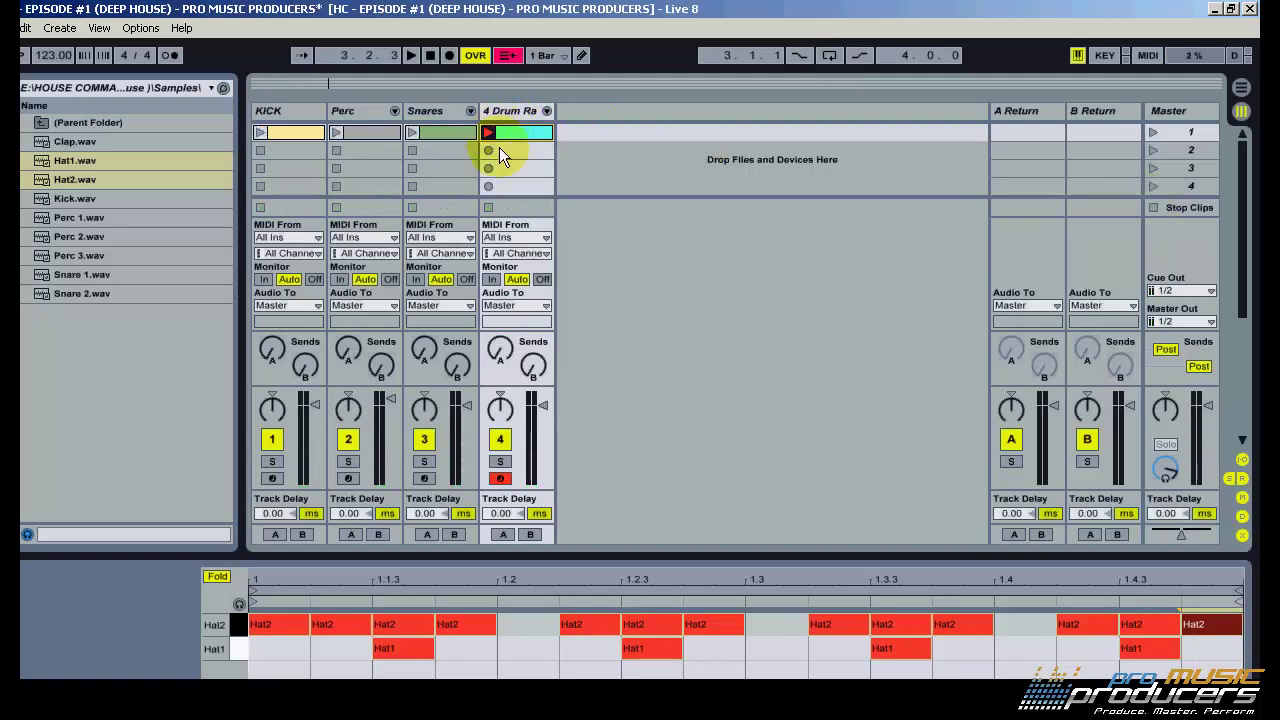
left_click(510, 112)
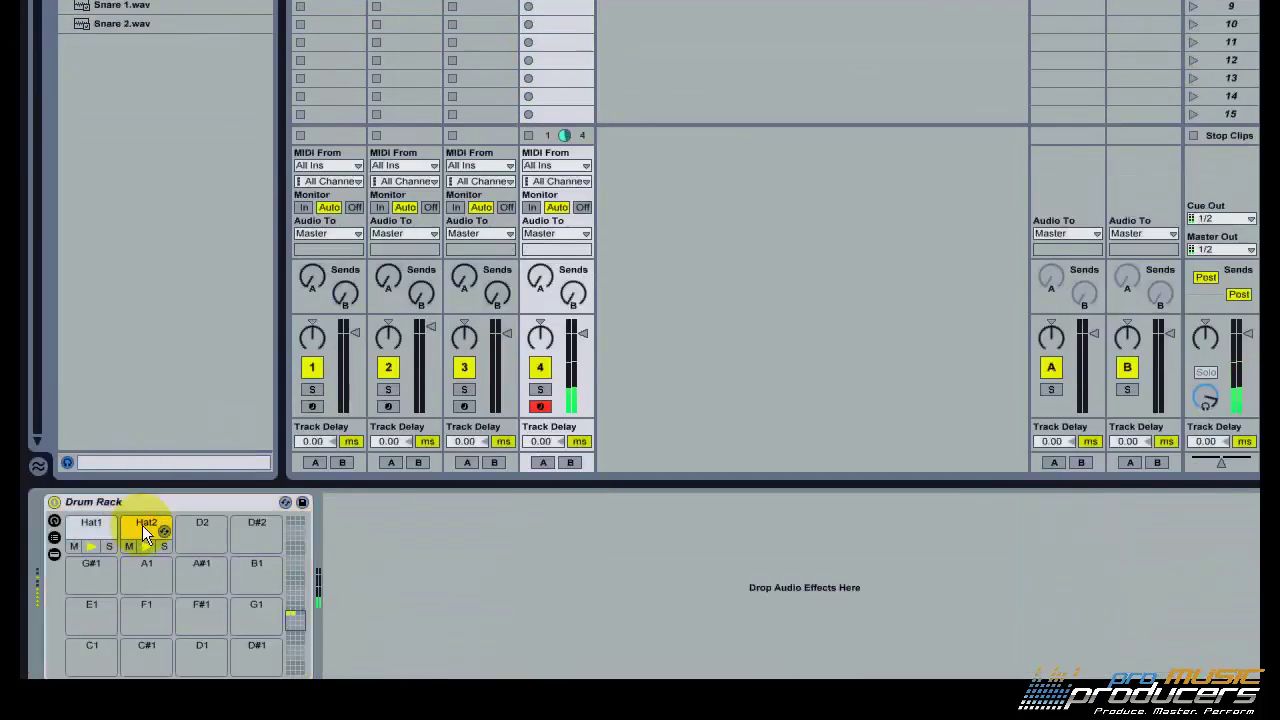
left_click(144, 525)
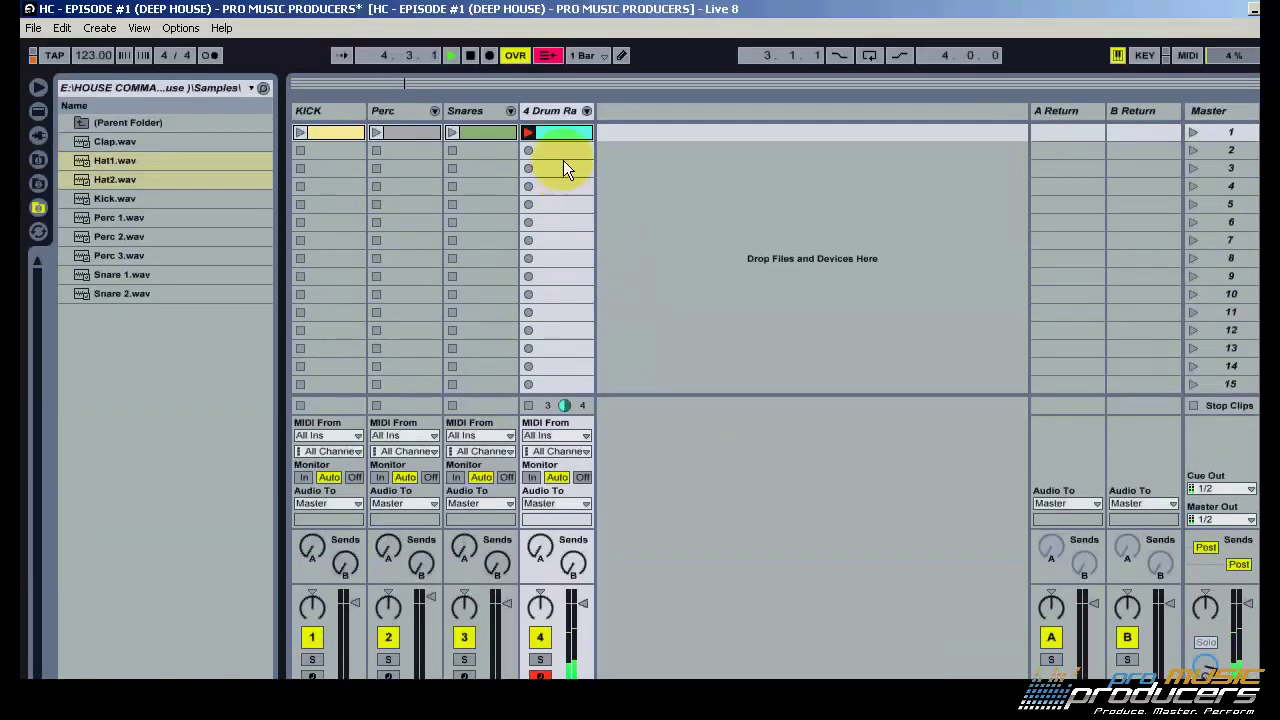
Lower the velocity of the Hat2 note at 1.1.2 in the hat clip to 46.
double_click(563, 132)
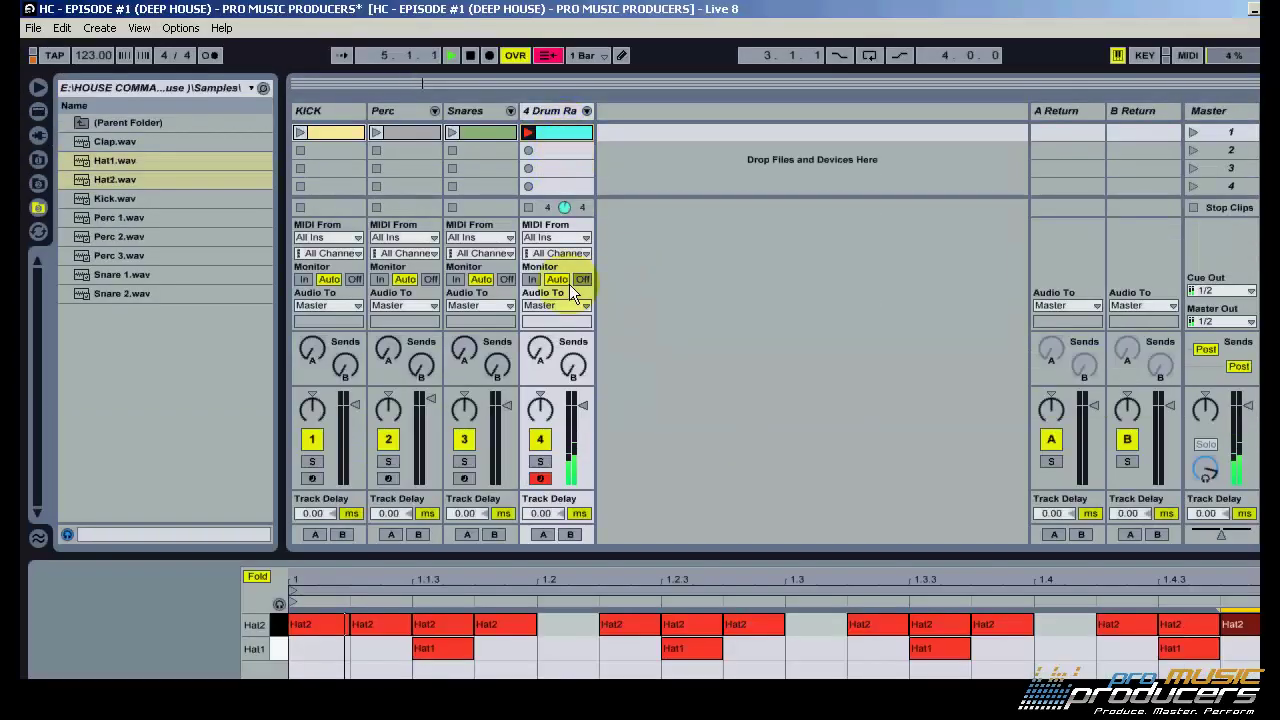
left_click_drag(558, 462, 554, 414)
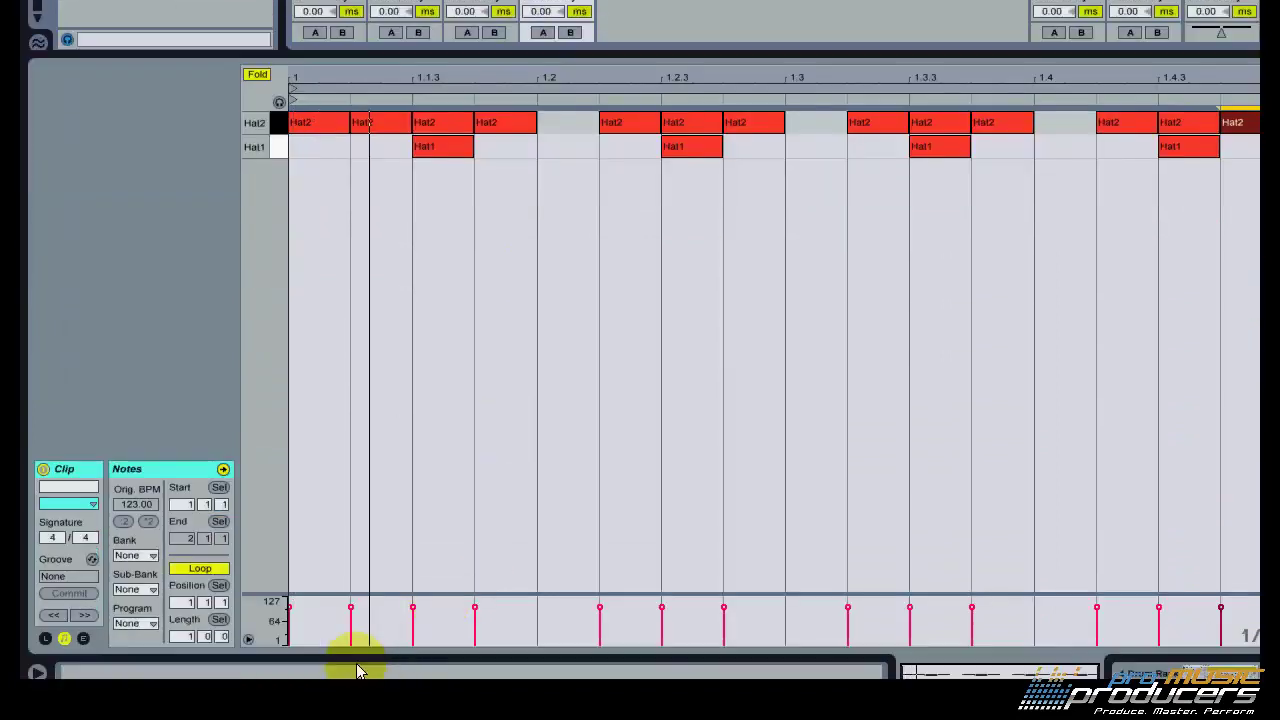
left_click_drag(351, 609, 351, 630)
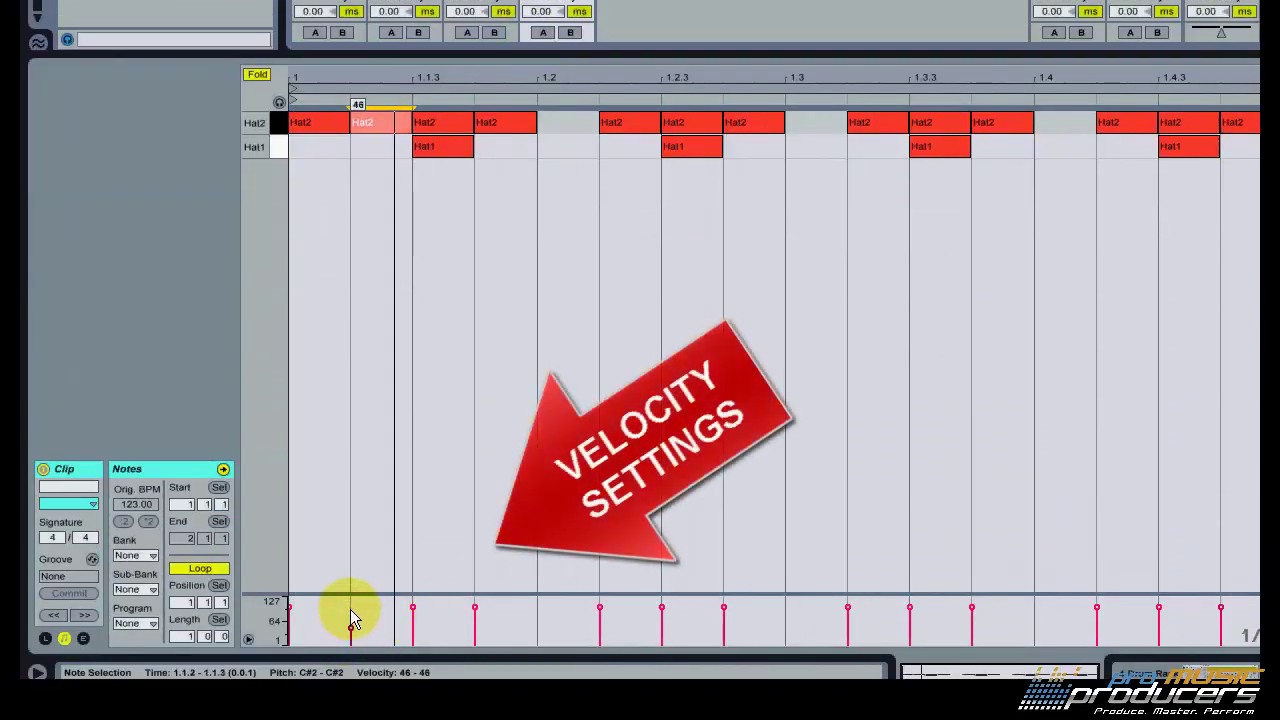
Lower the velocity of the Hat2 note at 1.1.4 to 48 and fine-tune the one at 1.1.2 to a matching level.
left_click_drag(474, 611, 475, 630)
left_click_drag(350, 631, 350, 628)
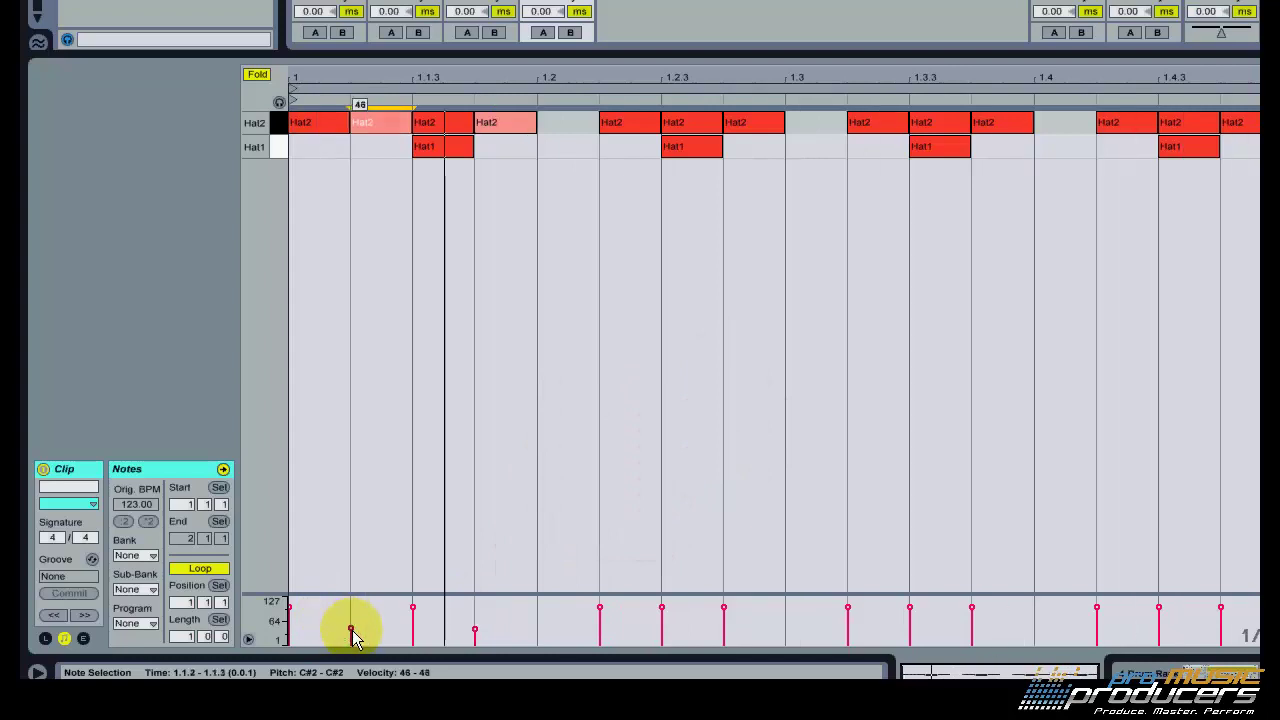
left_click_drag(476, 630, 474, 623)
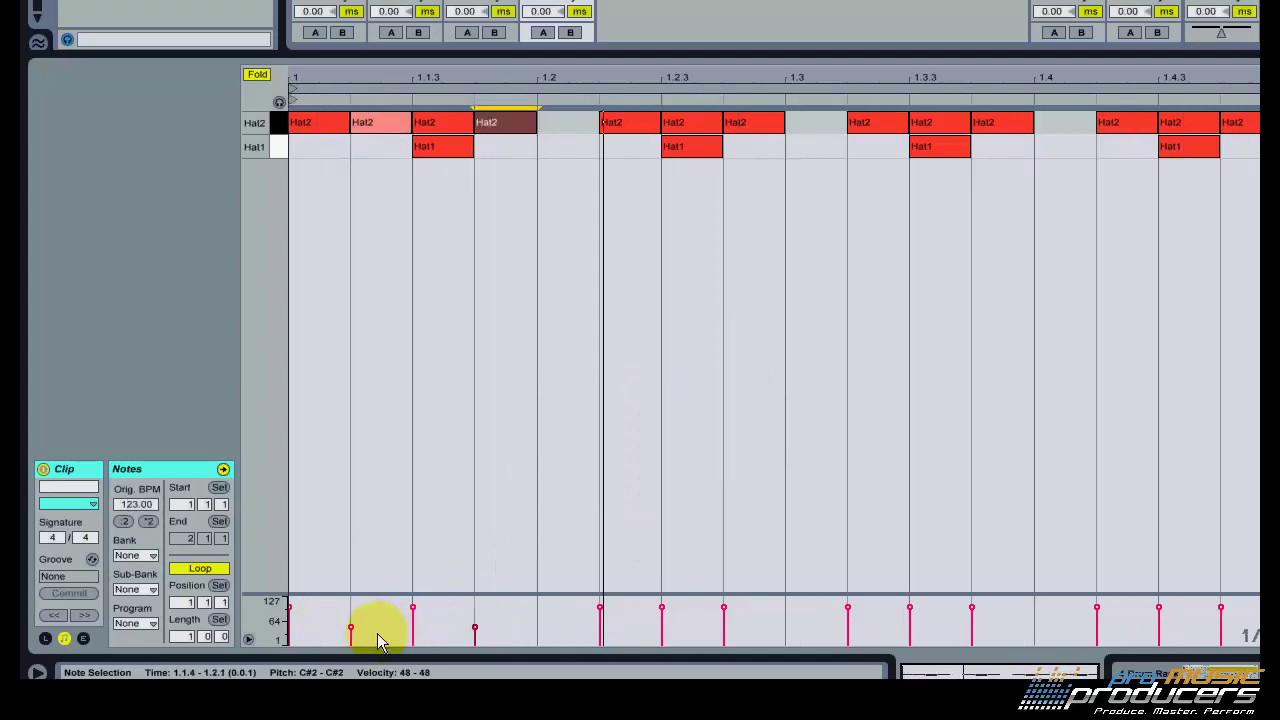
Lower the velocities of the Hat2 notes at 1.2.2 and 1.2.4 in the hat clip to 71.
left_click(602, 612)
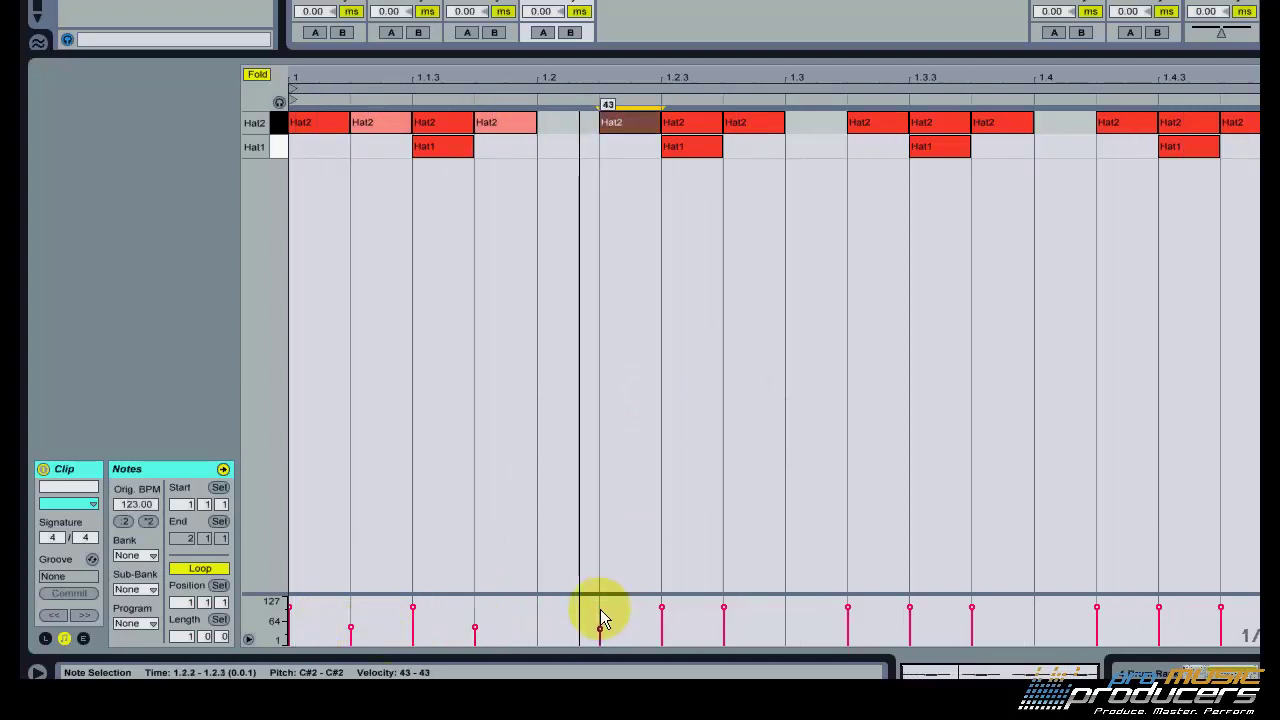
left_click_drag(727, 610, 600, 625)
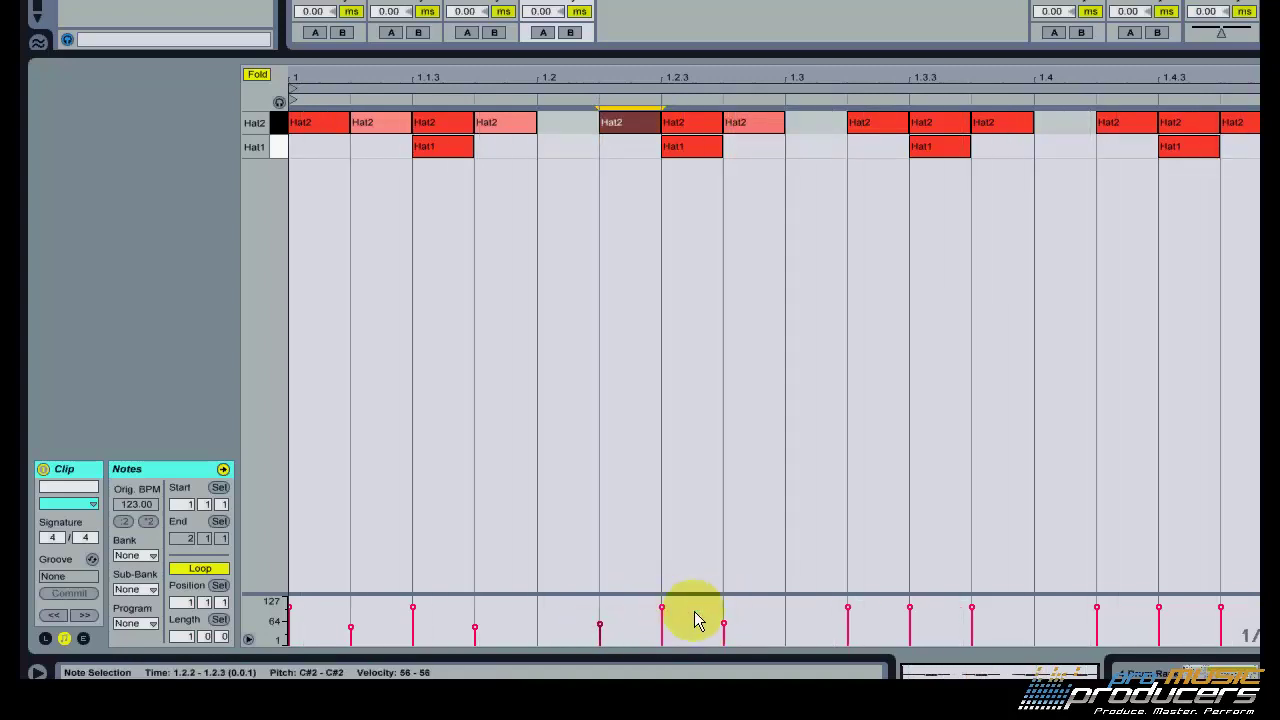
left_click_drag(723, 623, 723, 618)
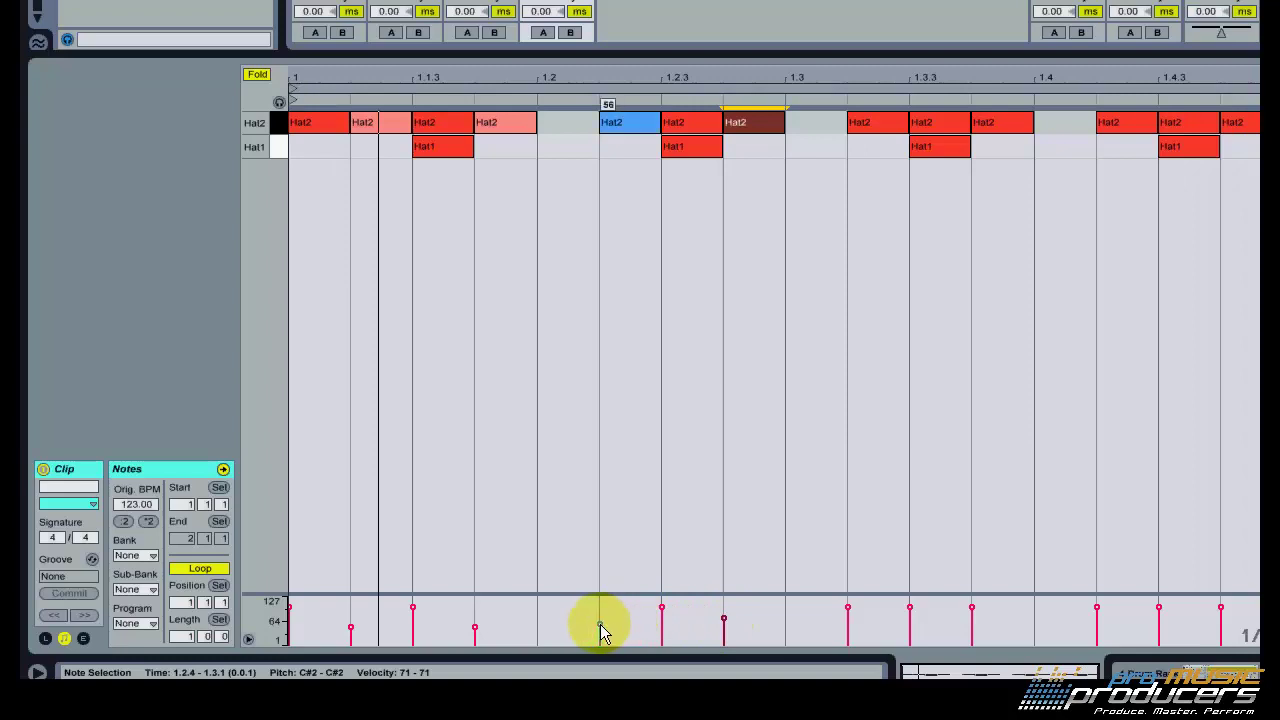
left_click_drag(600, 628, 600, 620)
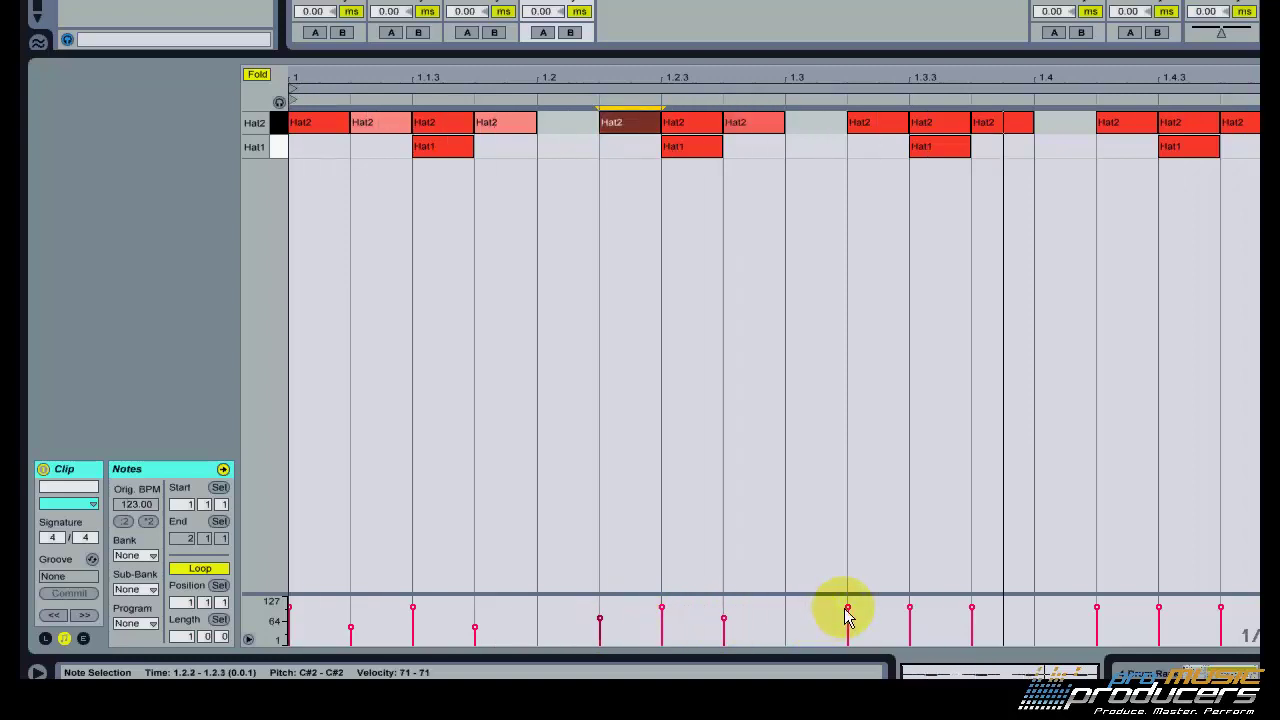
Lower the Hat2 velocities to 59 at 1.3.2, 71 at 1.3.4, 64 at 1.4.2 and 69 at 1.4.4.
mouse_move(846, 617)
left_mouse_down()
mouse_move(847, 606)
mouse_move(850, 632)
left_mouse_up()
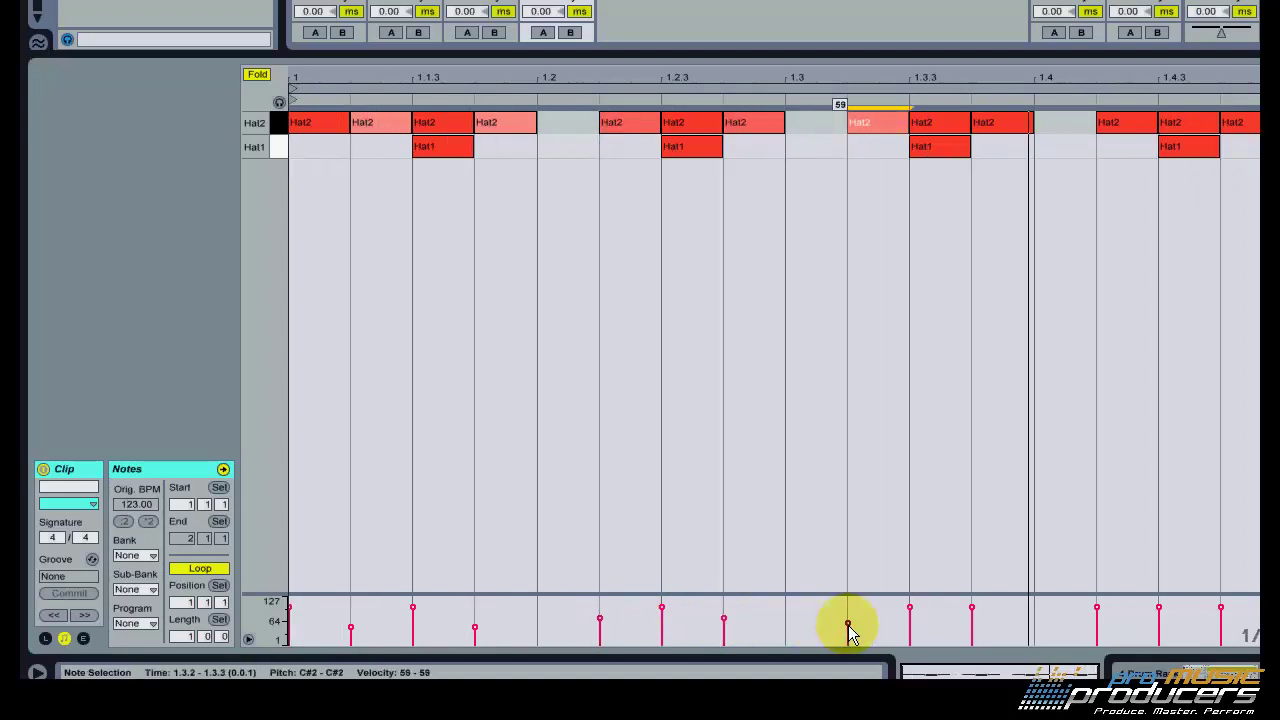
left_click_drag(971, 608, 971, 618)
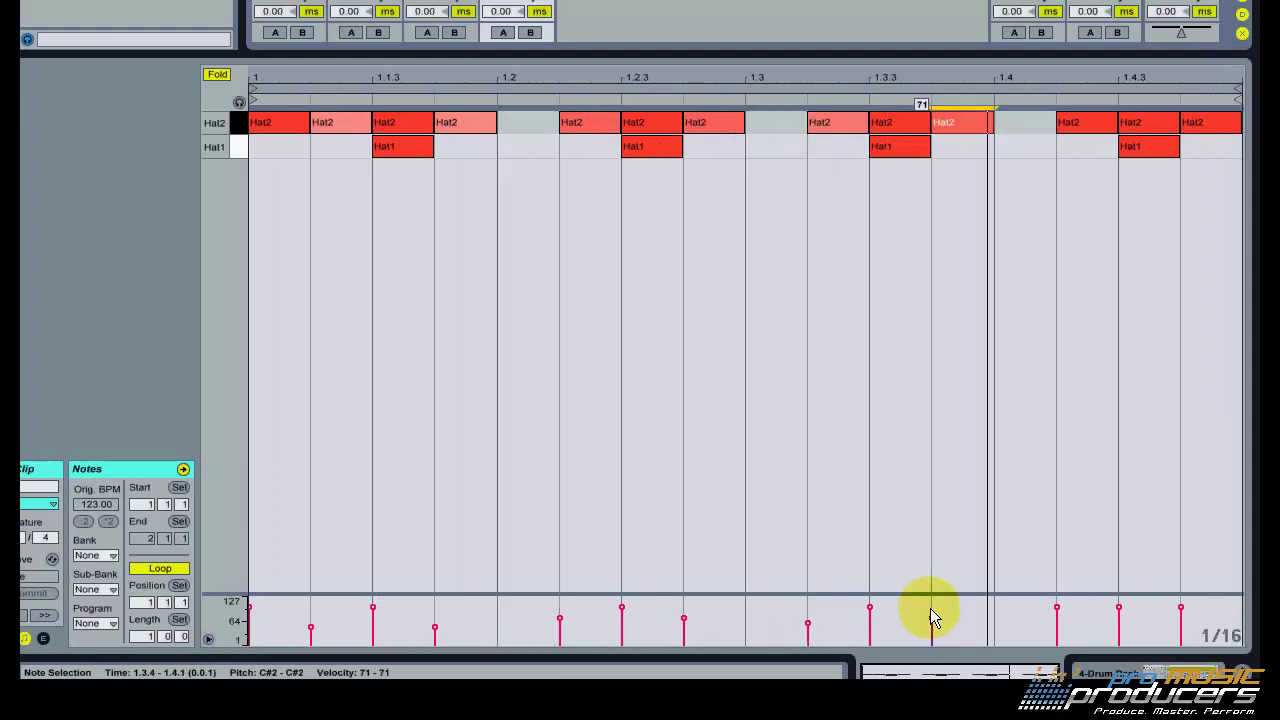
left_click(1057, 609)
left_click_drag(1060, 608, 1060, 610)
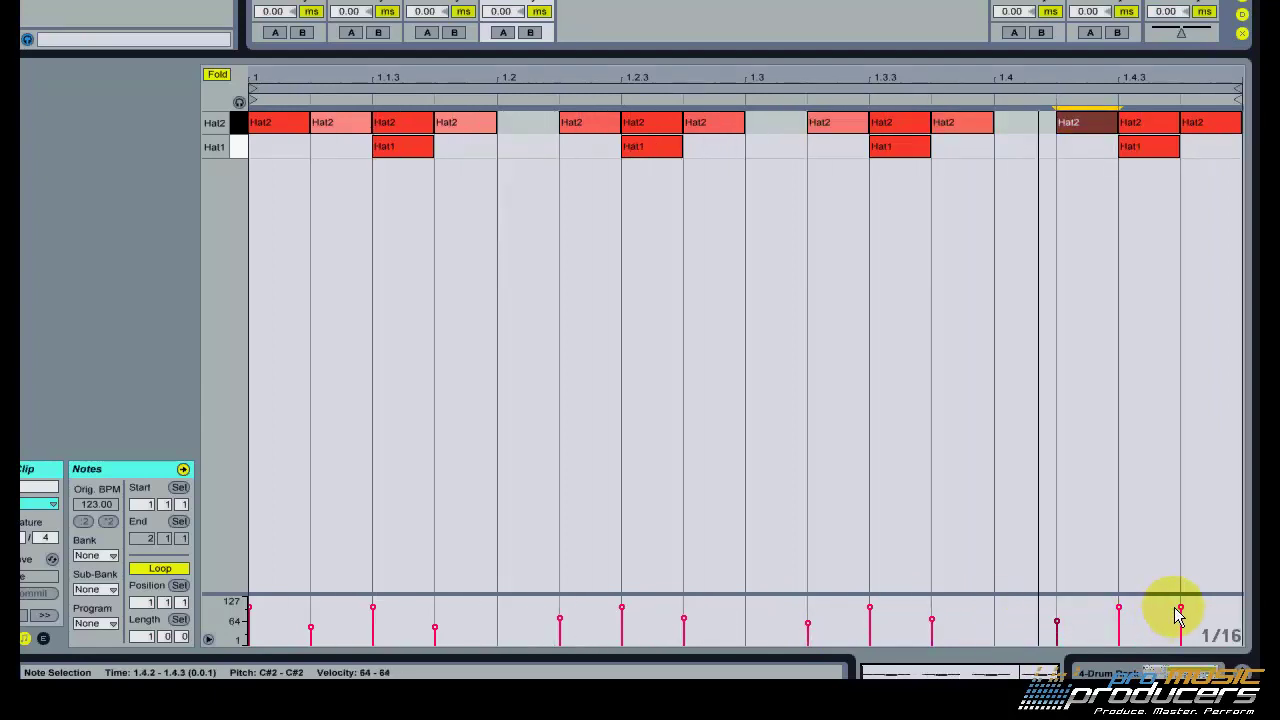
left_click_drag(1181, 607, 1181, 619)
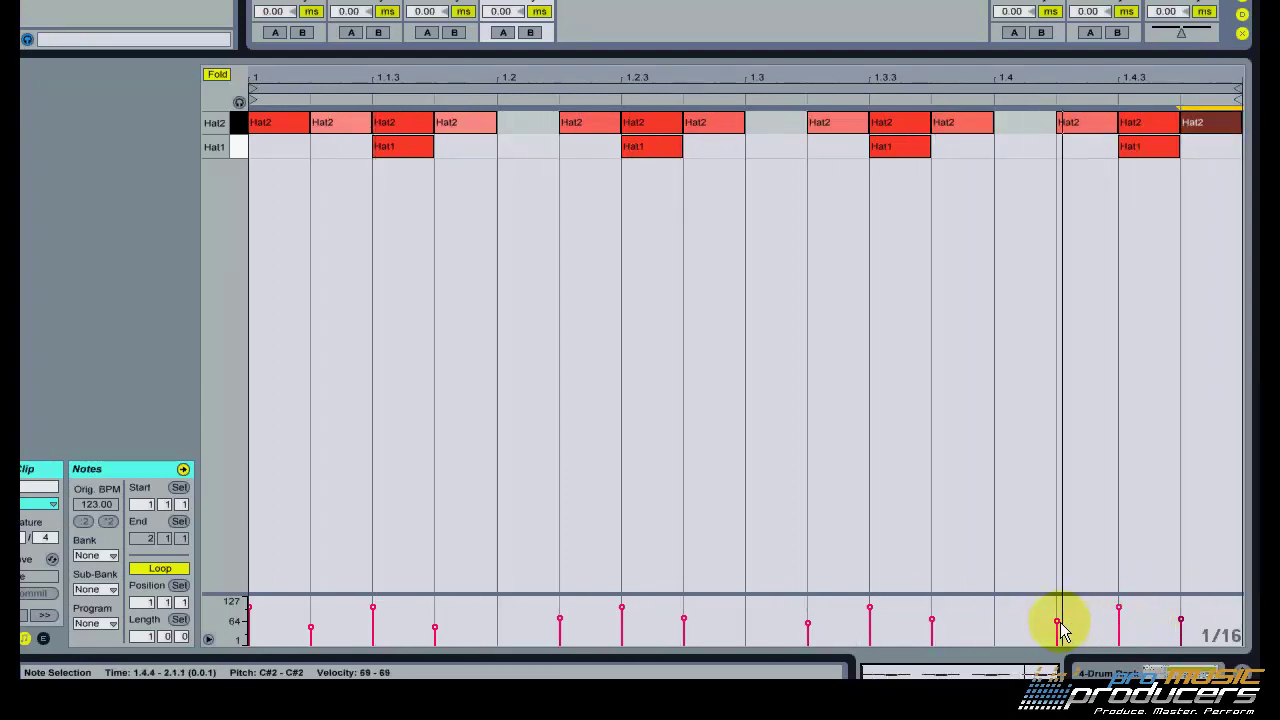
left_click_drag(1057, 622, 1057, 627)
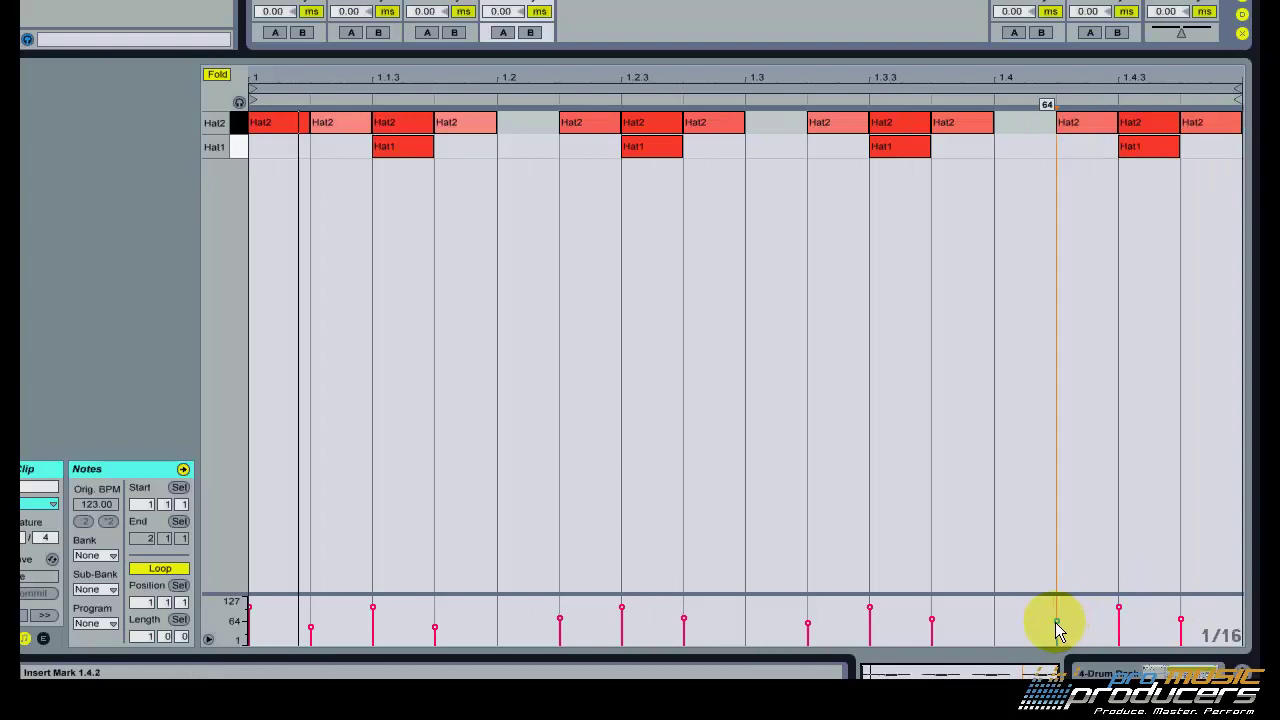
left_click(1180, 622)
left_click(291, 617)
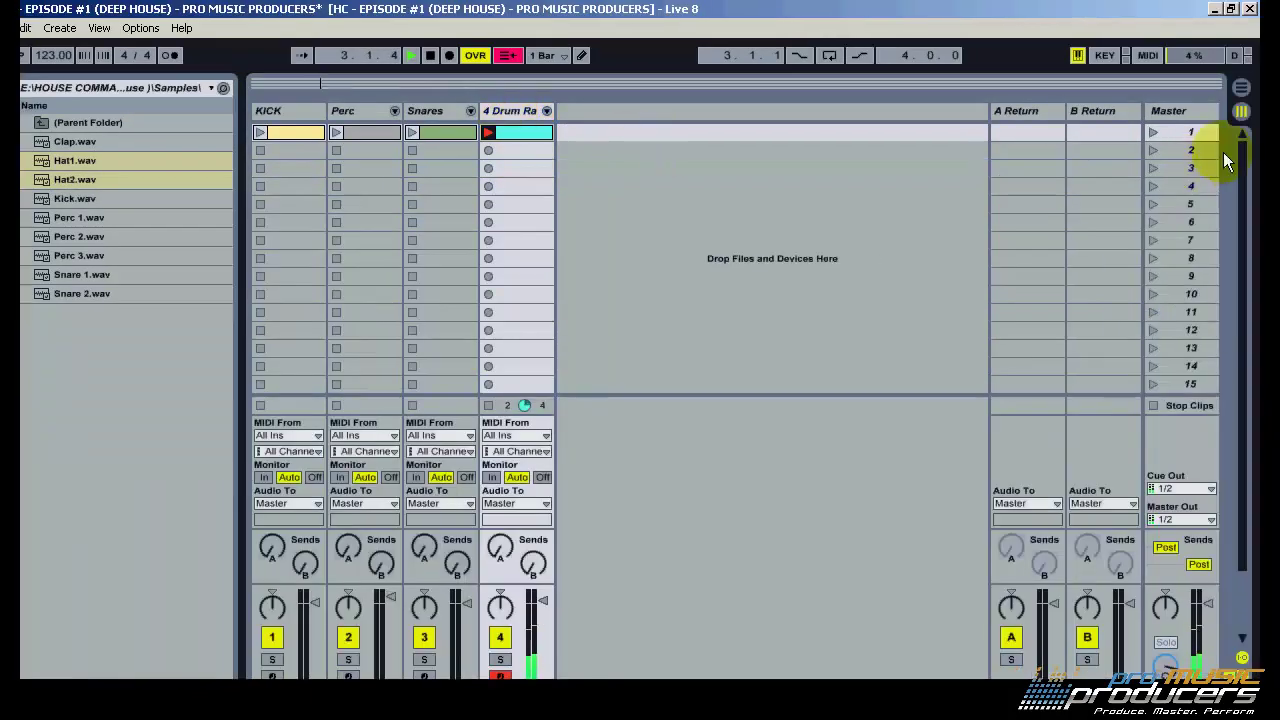
Play all four drum clips together from the first scene with the hat clip's notes open, and stop all clips.
left_click(1193, 139)
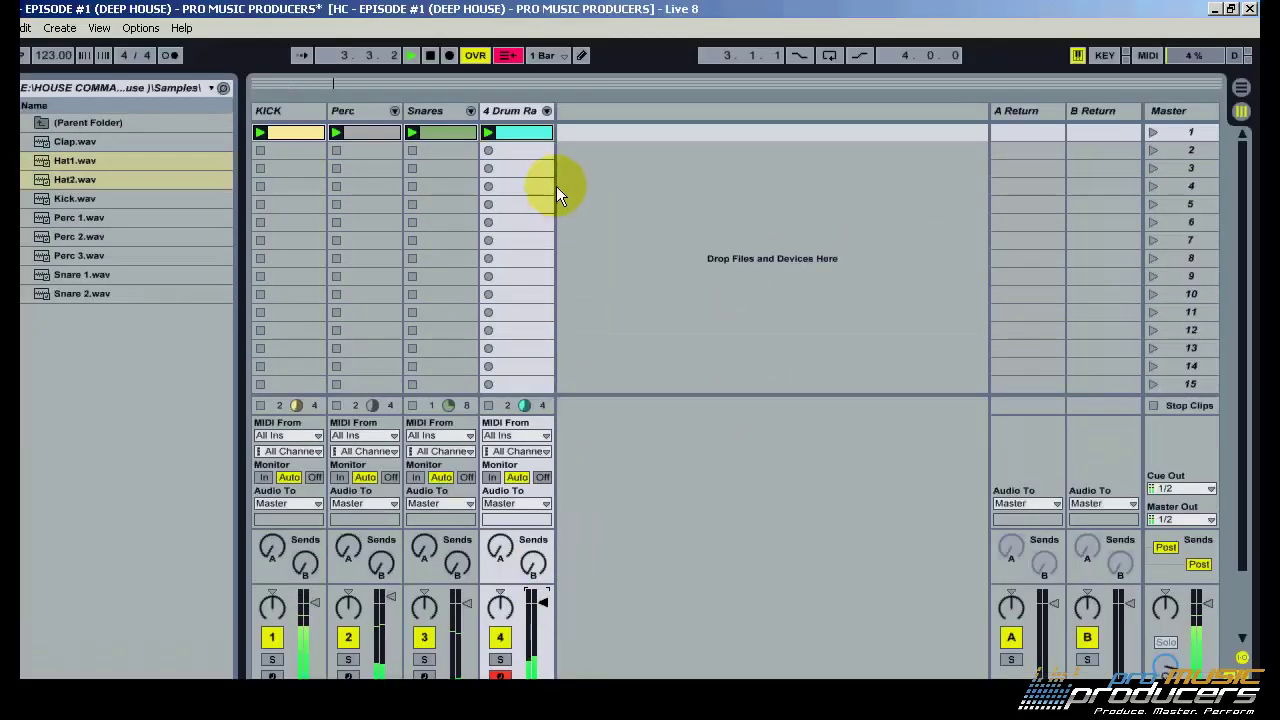
double_click(517, 42)
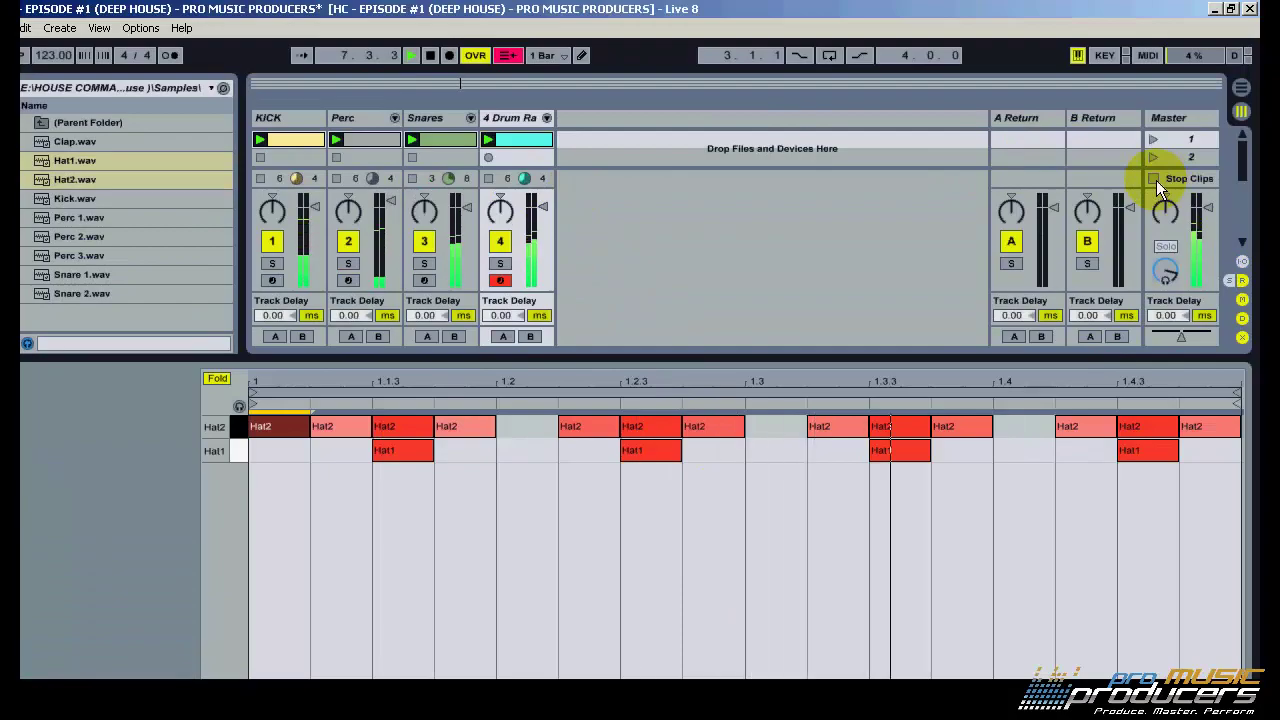
left_click(1156, 180)
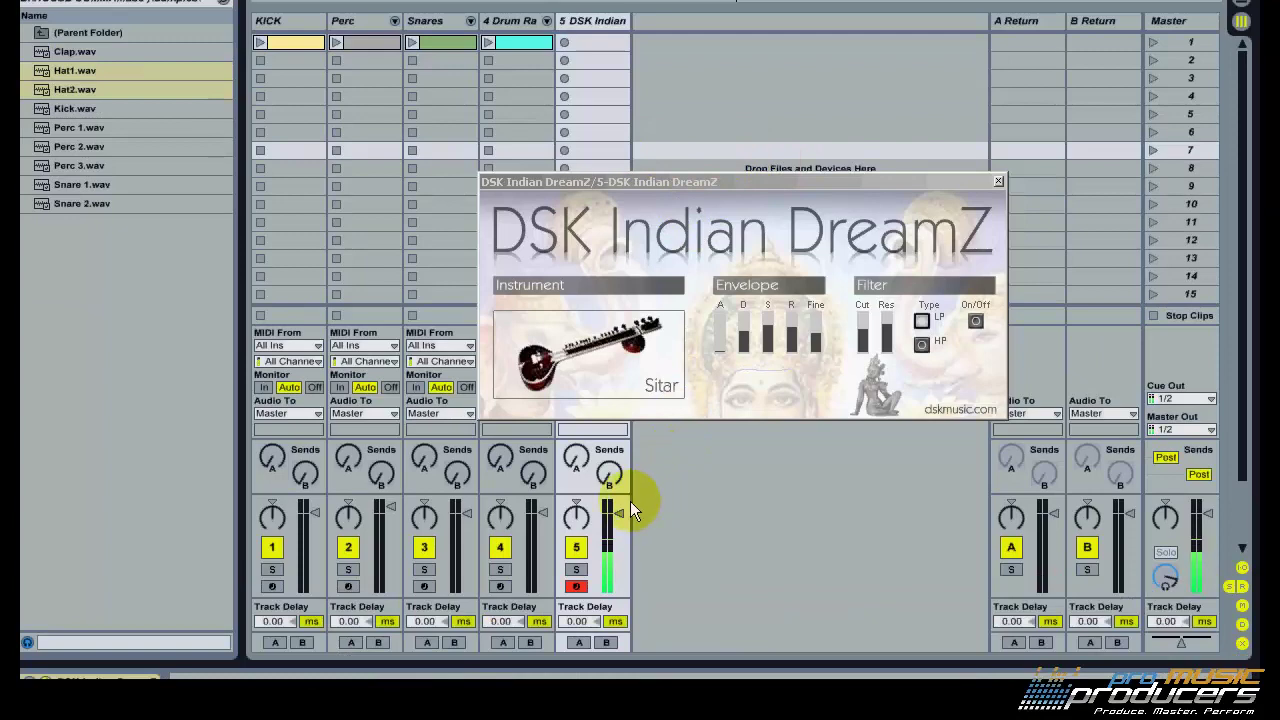
Set the instrument of the DSK Indian DreamZ plug-in on the fifth track to Tabla.
left_click(594, 359)
left_click(594, 359)
left_click(594, 359)
left_click(594, 359)
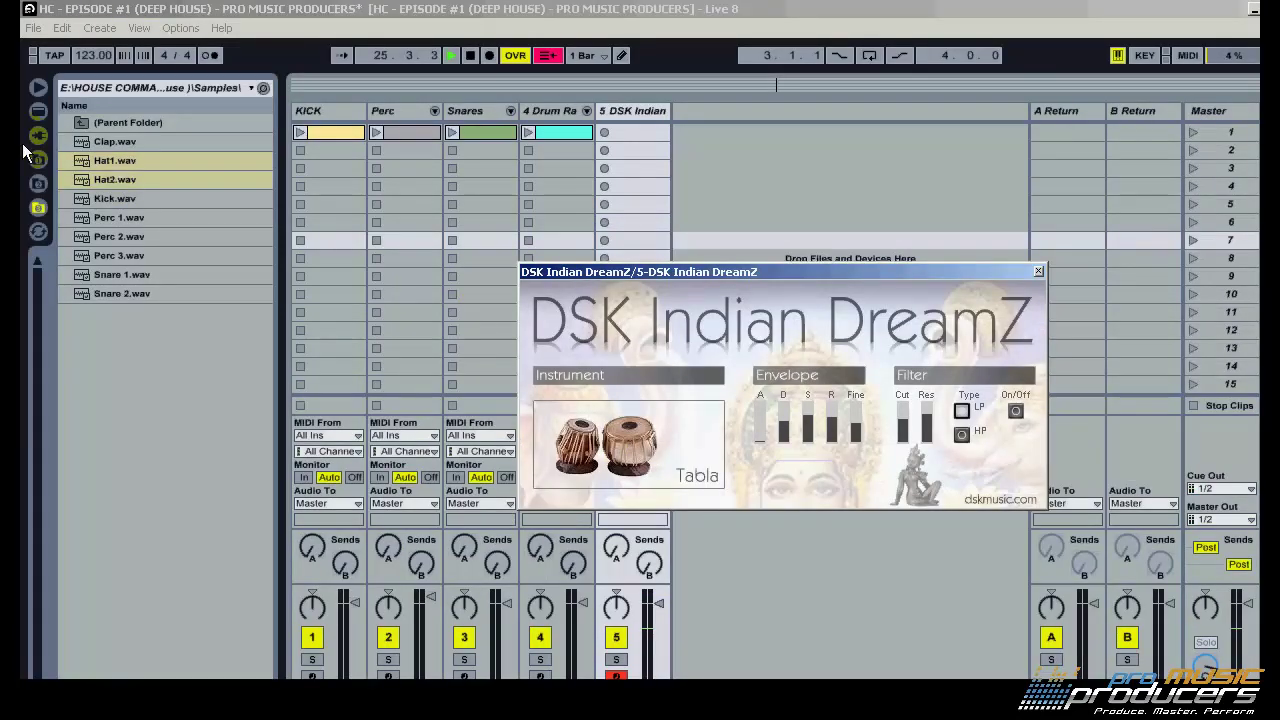
Add the C Minor preset of the Scale MIDI effect to the DSK Indian DreamZ track and close the plug-in window.
left_click(38, 112)
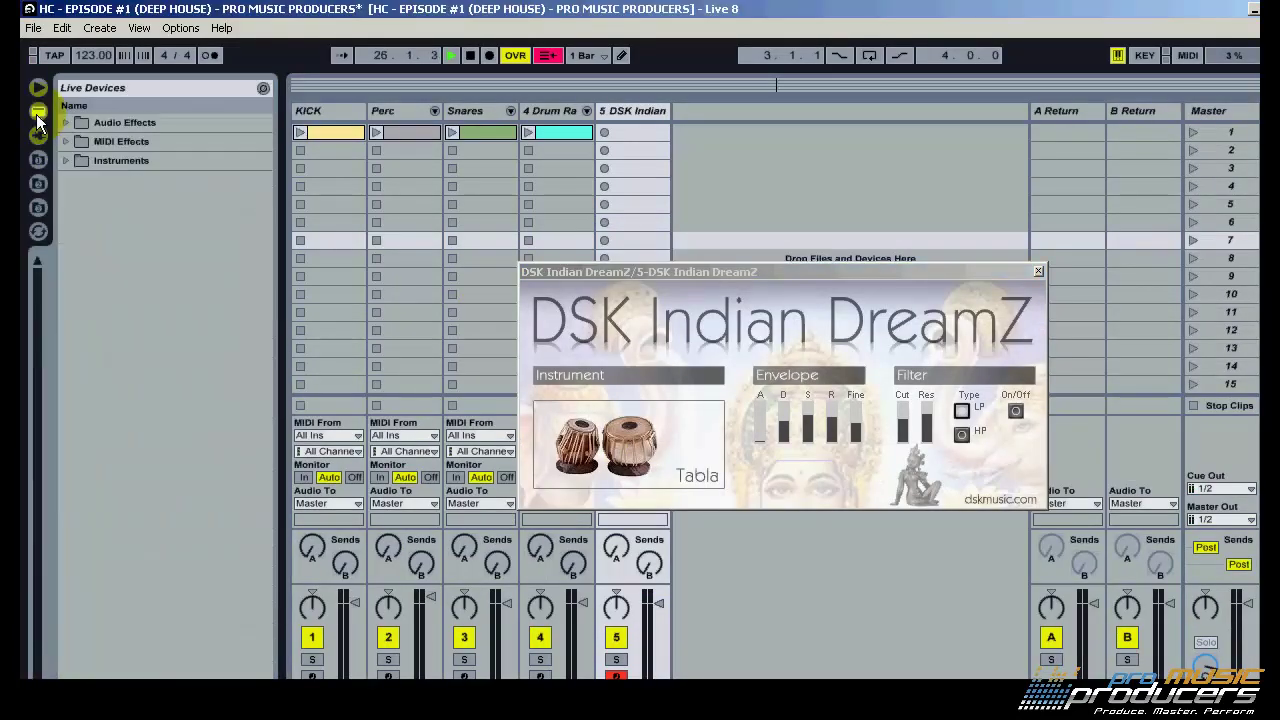
left_click(68, 141)
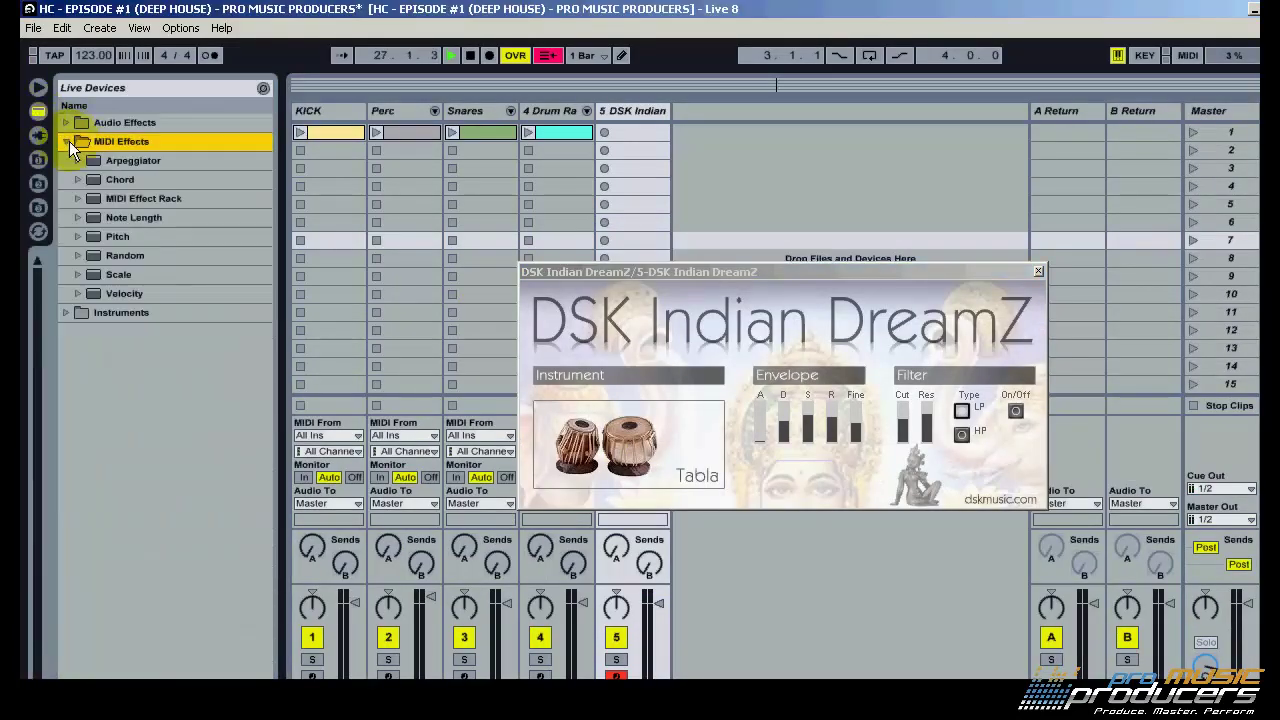
left_click(80, 274)
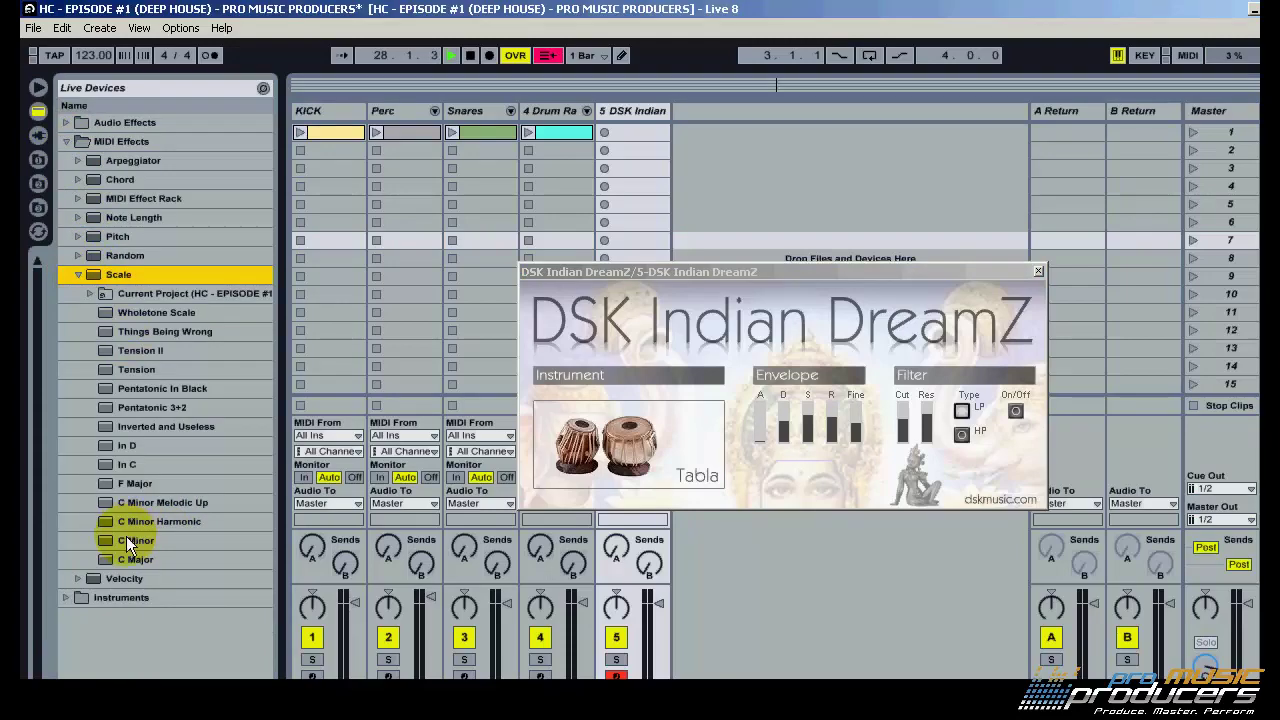
left_click_drag(128, 540, 629, 110)
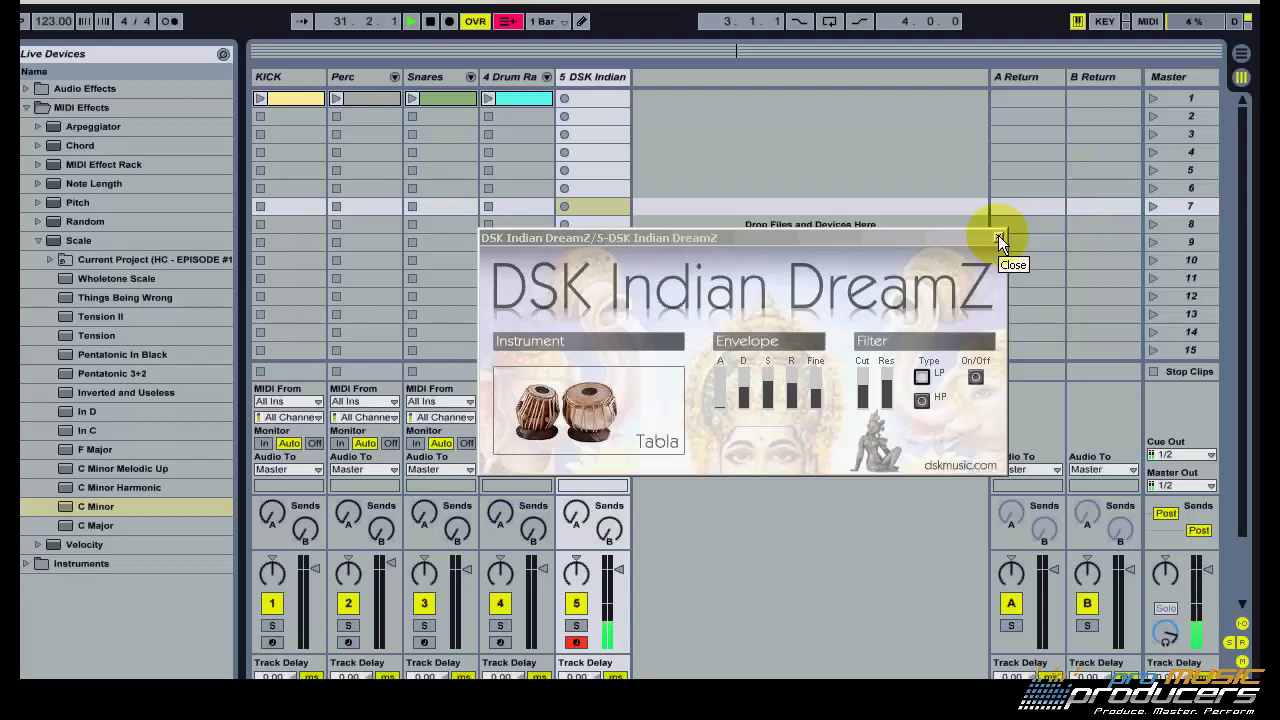
left_click(998, 238)
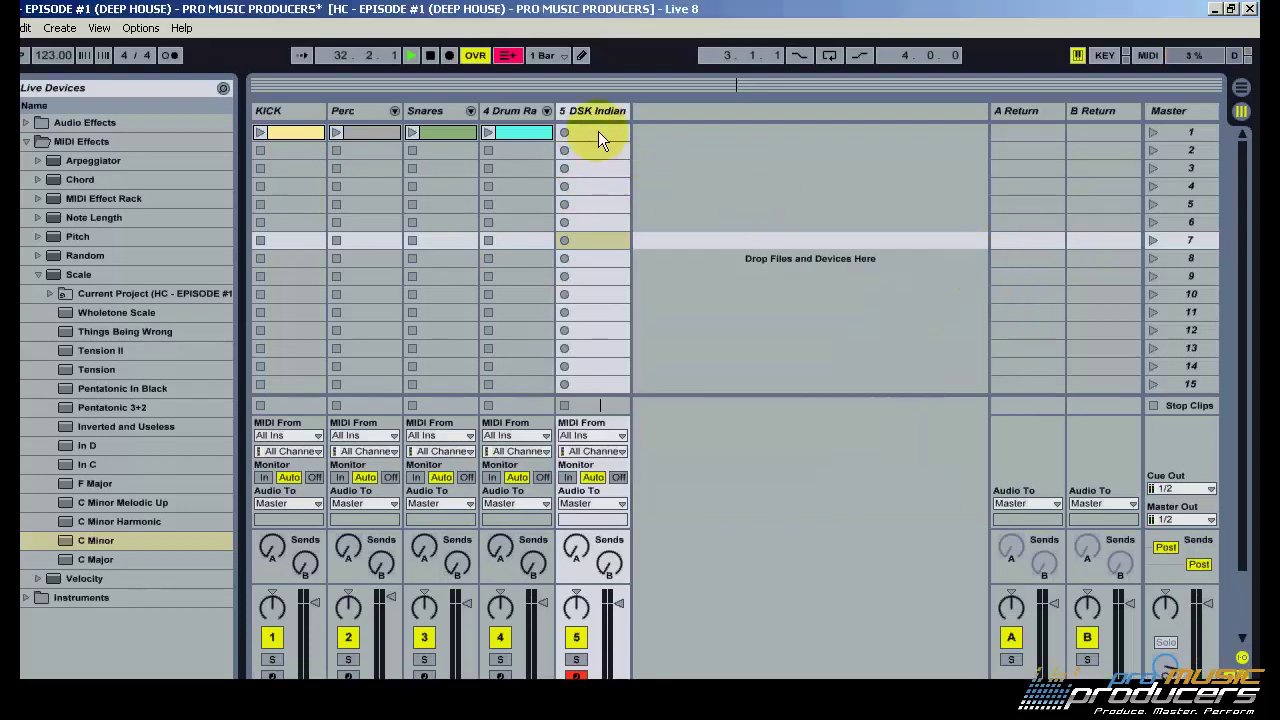
Create a MIDI clip in the first slot of the DSK Indian DreamZ track and add an A#3 sixteenth note at its start.
double_click(598, 131)
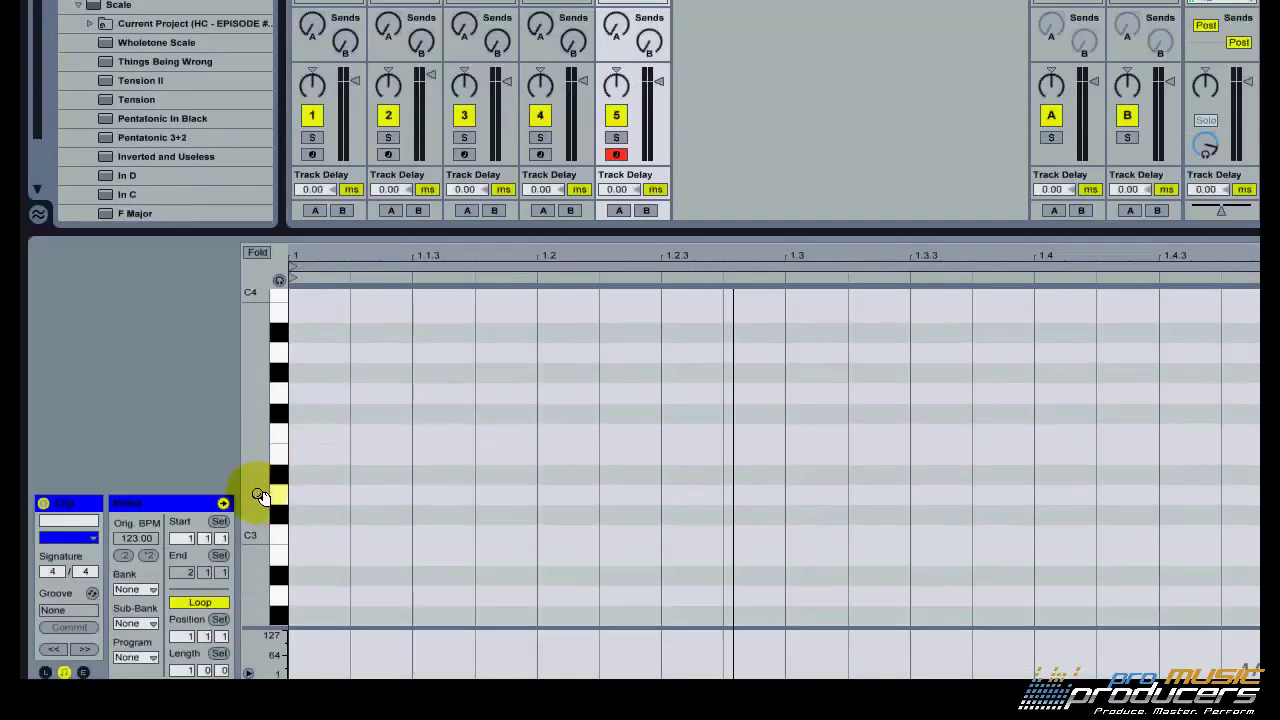
left_click_drag(258, 494, 238, 494)
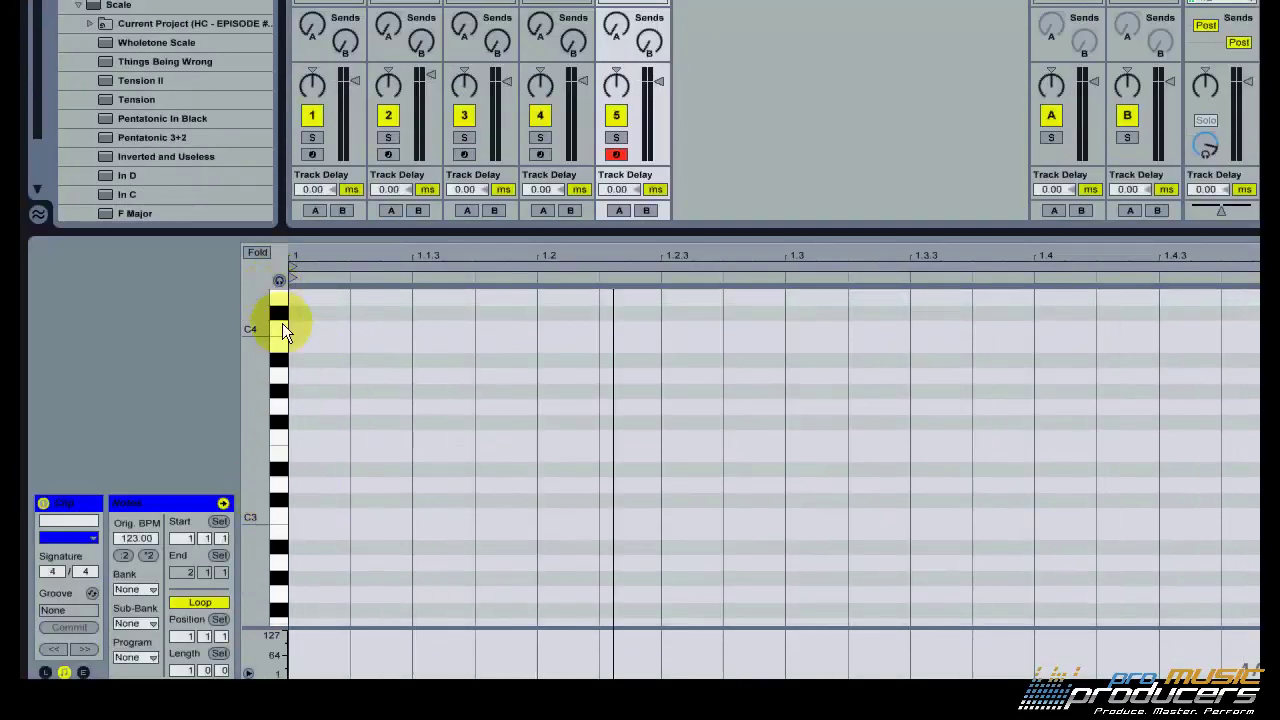
left_click(280, 360)
left_click(281, 281)
left_click_drag(281, 291, 279, 265)
double_click(305, 325)
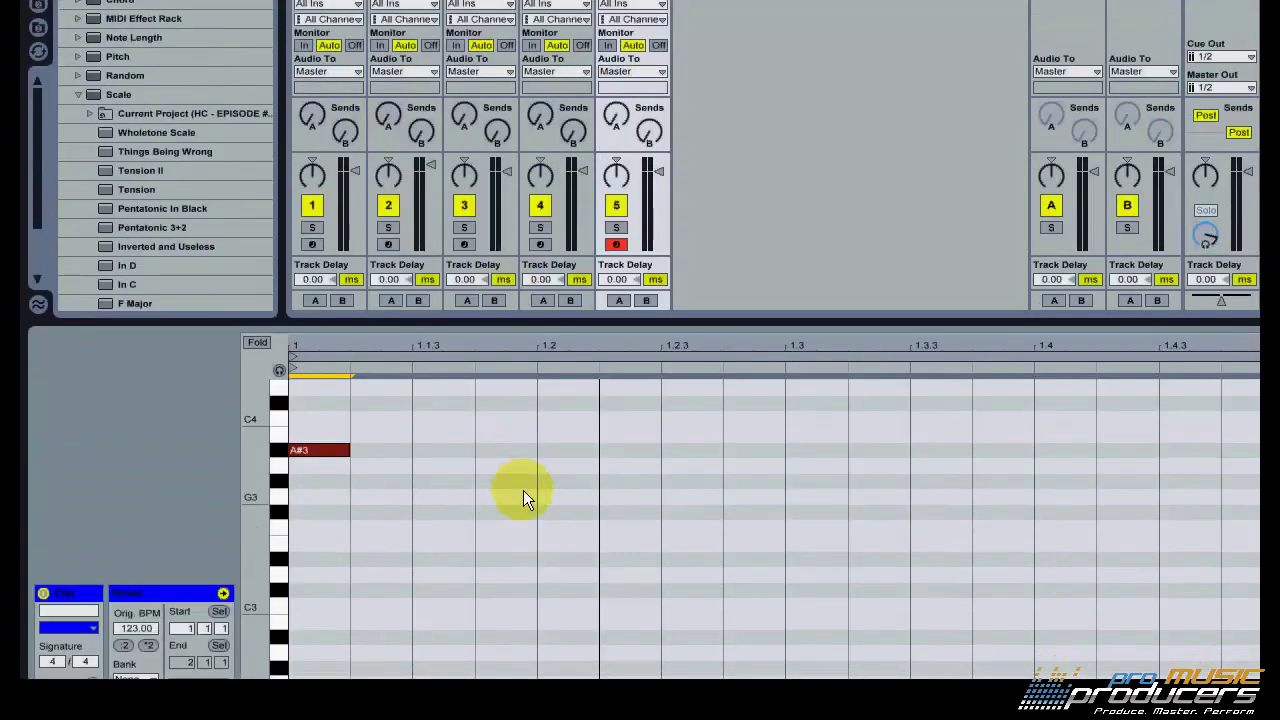
Add sixteenth notes to the tabla clip: E3 at 1.2, D#3 at 1.2.4, C#3 at 1.3.3, F#3 at 1.4 and A#3 at 1.4.3.
double_click(555, 541)
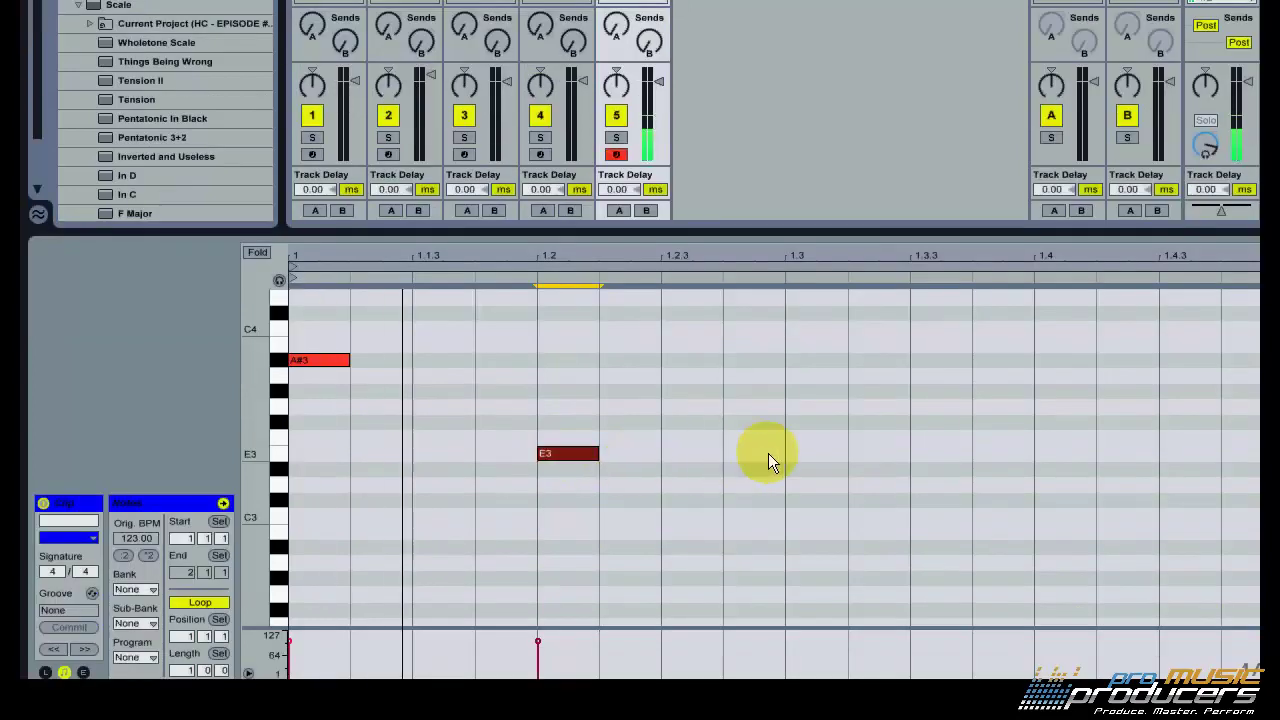
double_click(768, 454)
left_click_drag(768, 454, 765, 468)
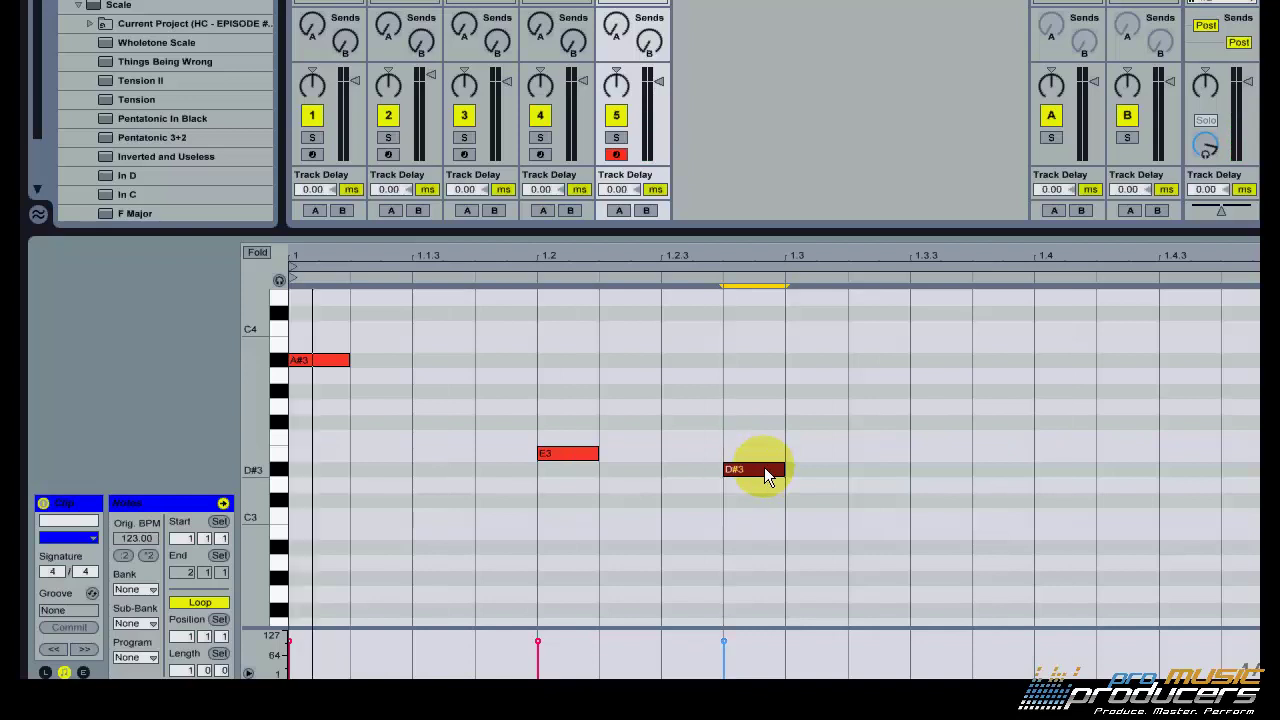
double_click(922, 470)
left_click_drag(922, 470, 929, 503)
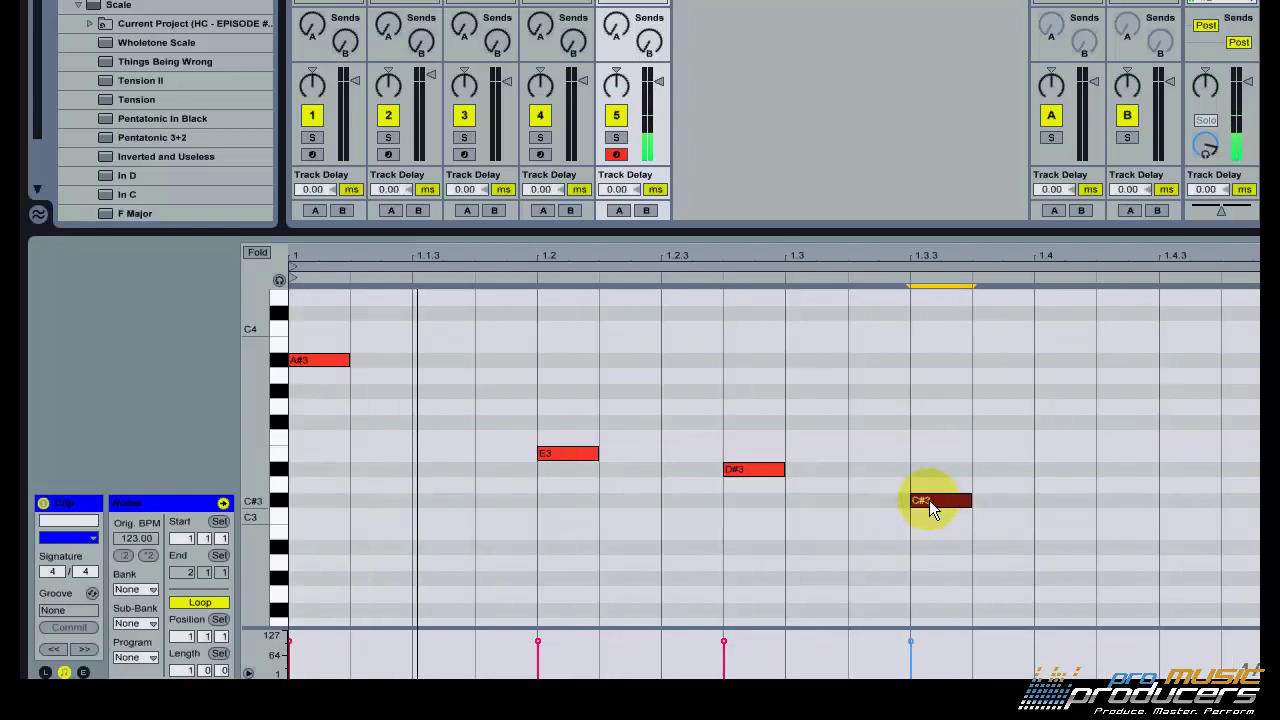
double_click(1067, 432)
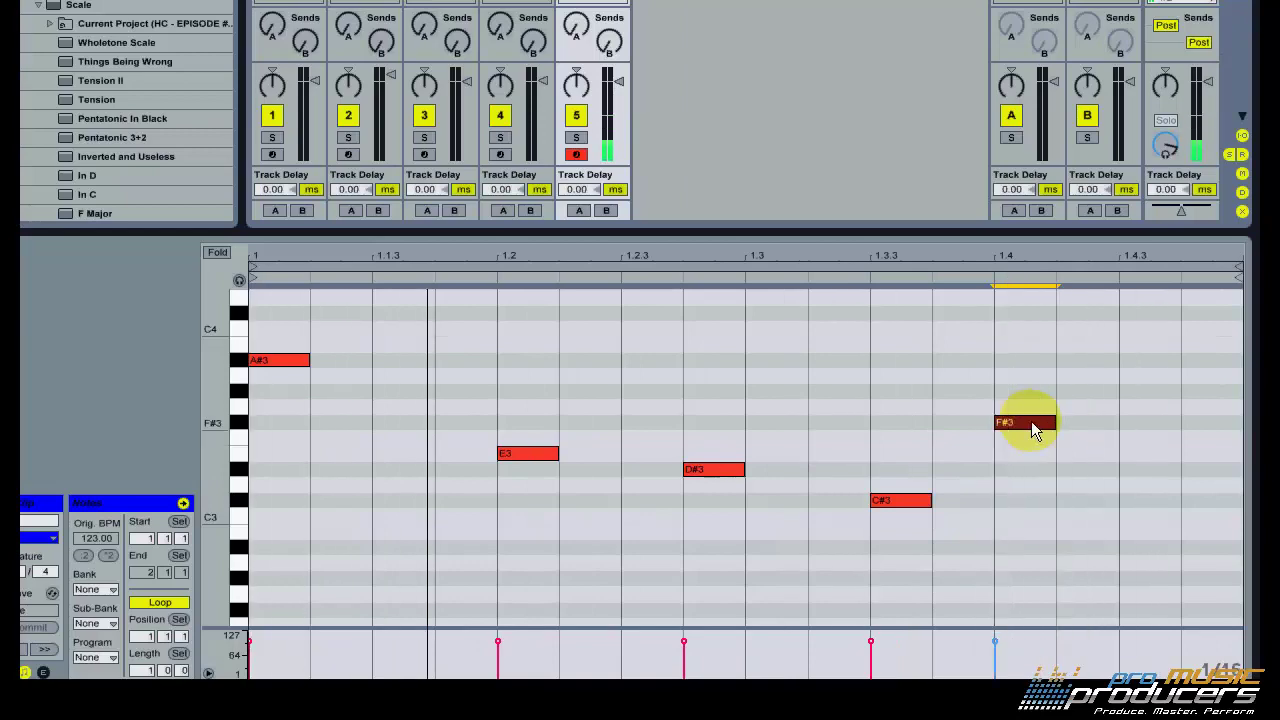
double_click(1145, 360)
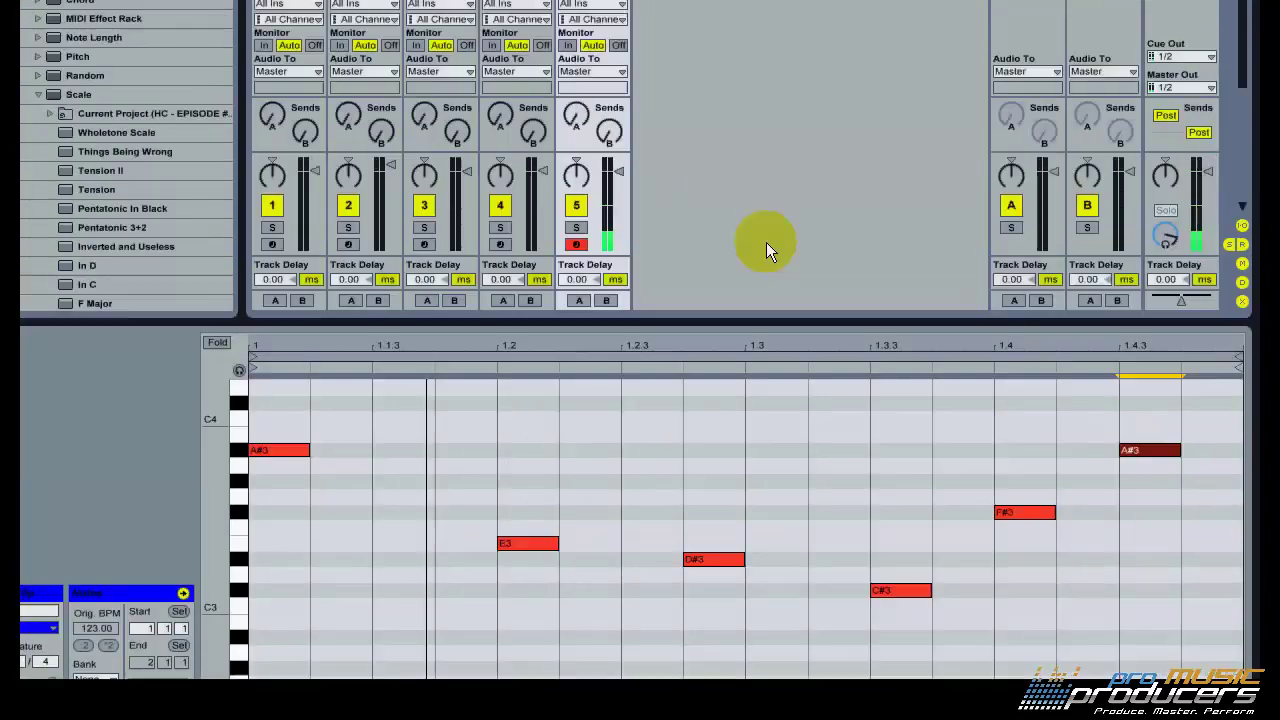
Play the Kick and Perc clips together with the tabla clip and raise the DSK Indian DreamZ track's volume slightly.
left_click_drag(619, 171, 619, 168)
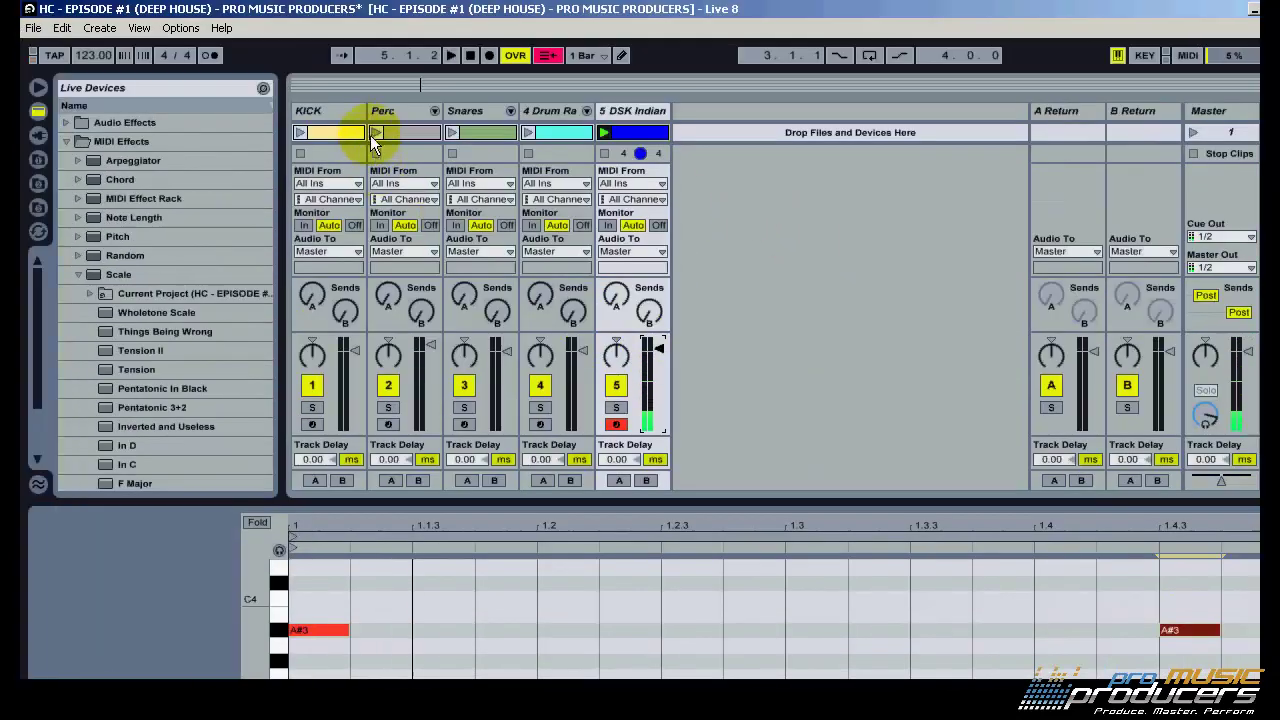
left_click(375, 133)
left_click(302, 132)
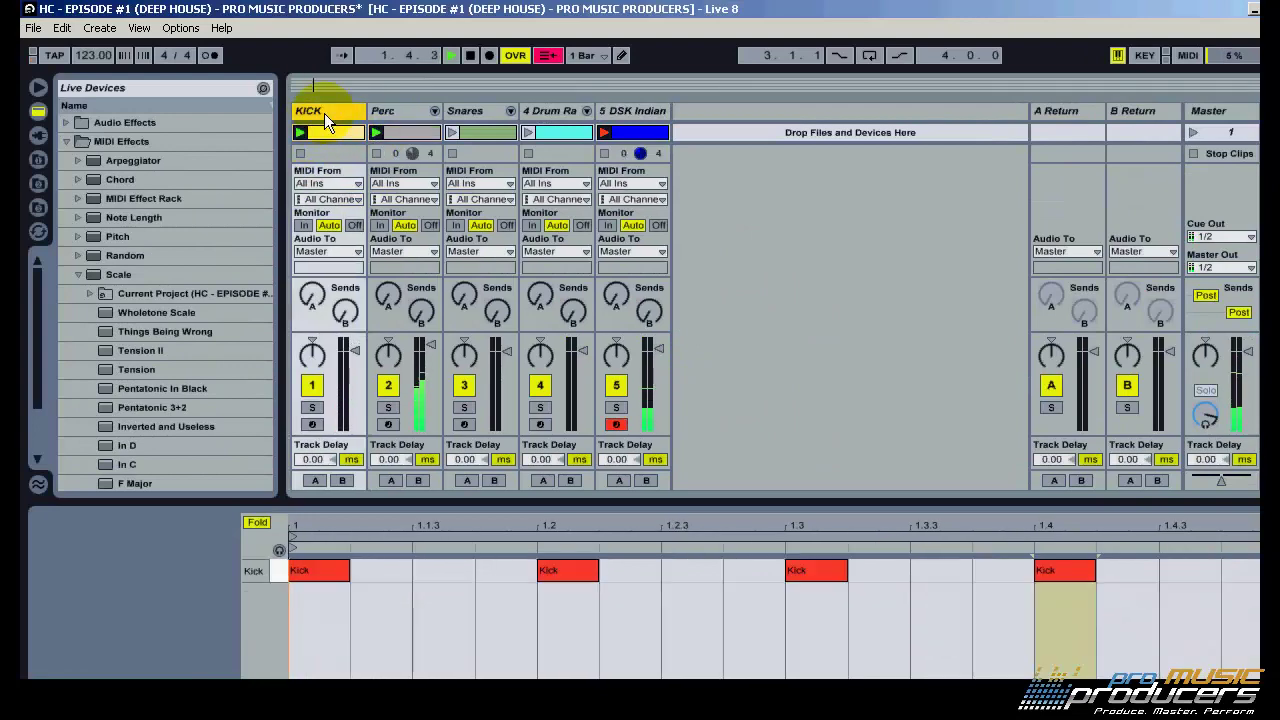
double_click(324, 113)
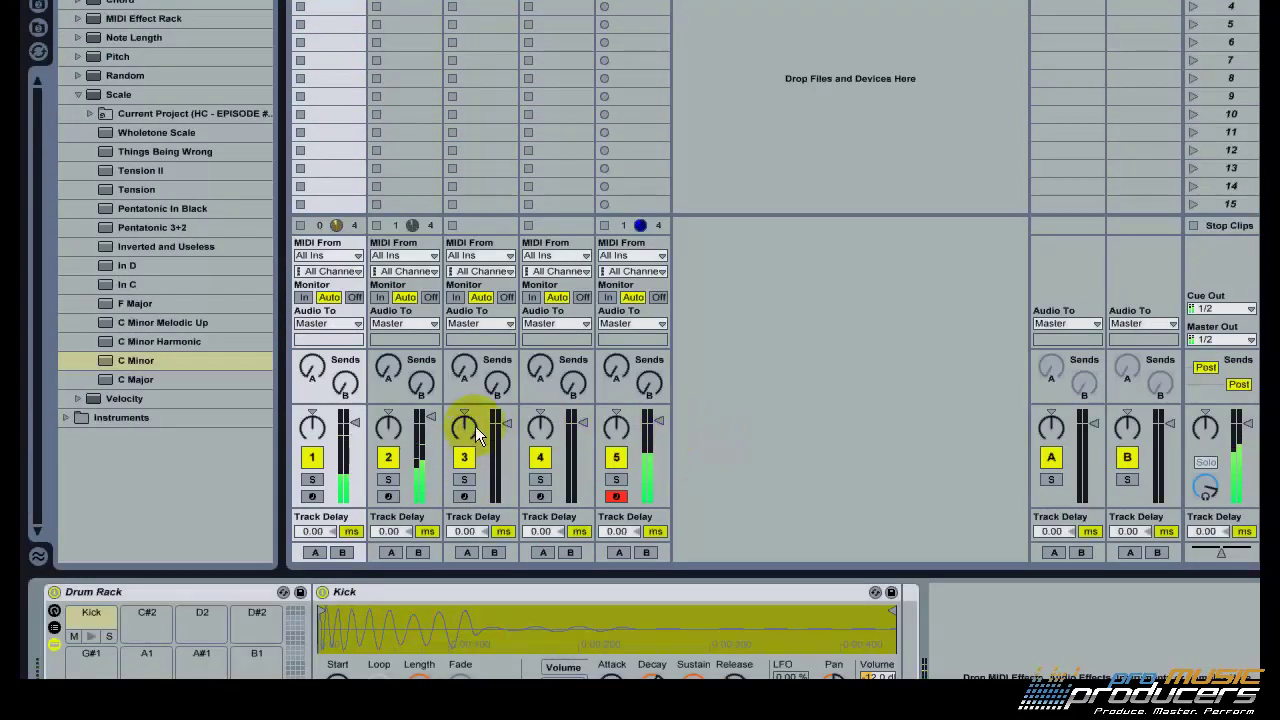
left_click(656, 420)
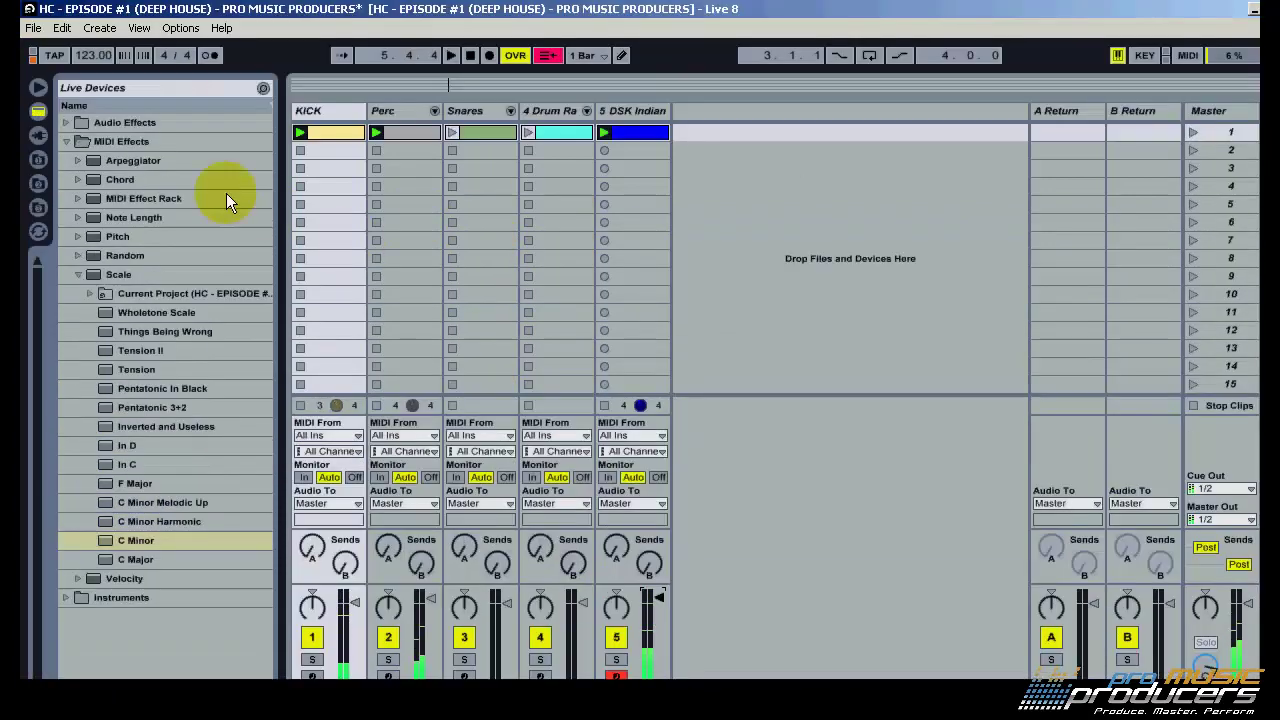
Load the Percussion-Bongo Selection preset from the Instrument Rack's Synthetic Percussion folder onto a new track.
left_click(65, 141)
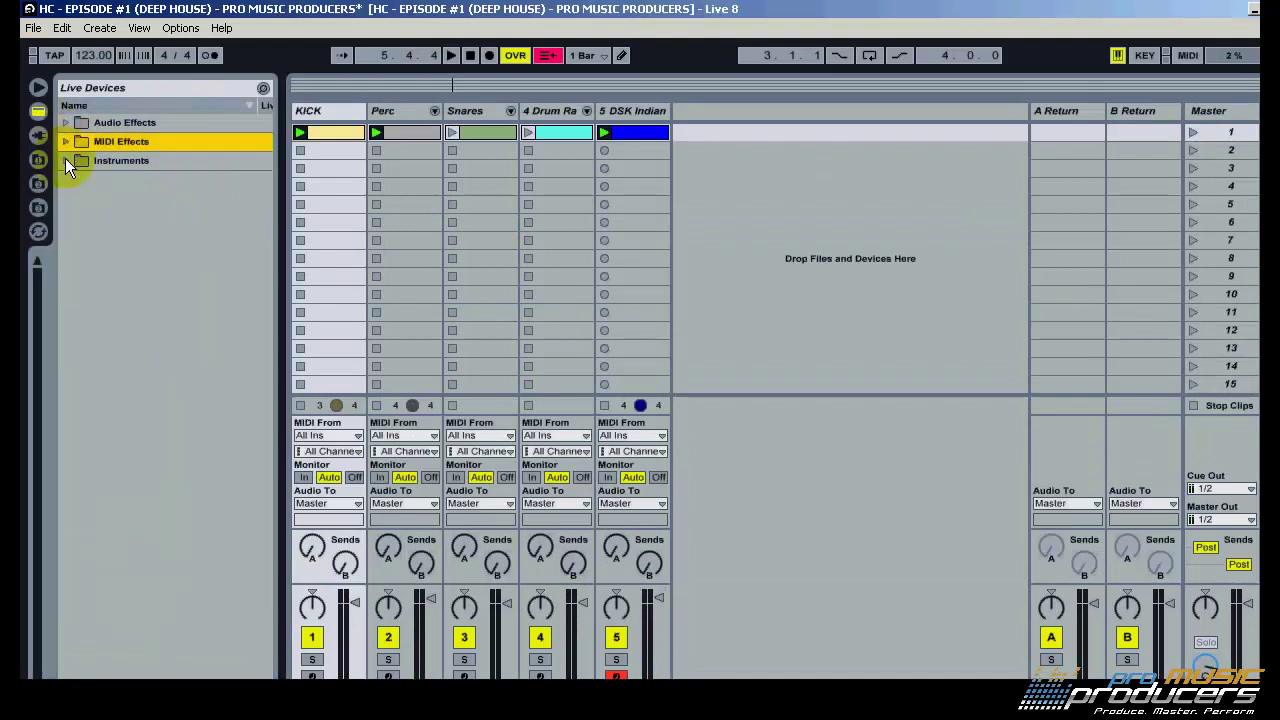
left_click(65, 160)
left_click(79, 350)
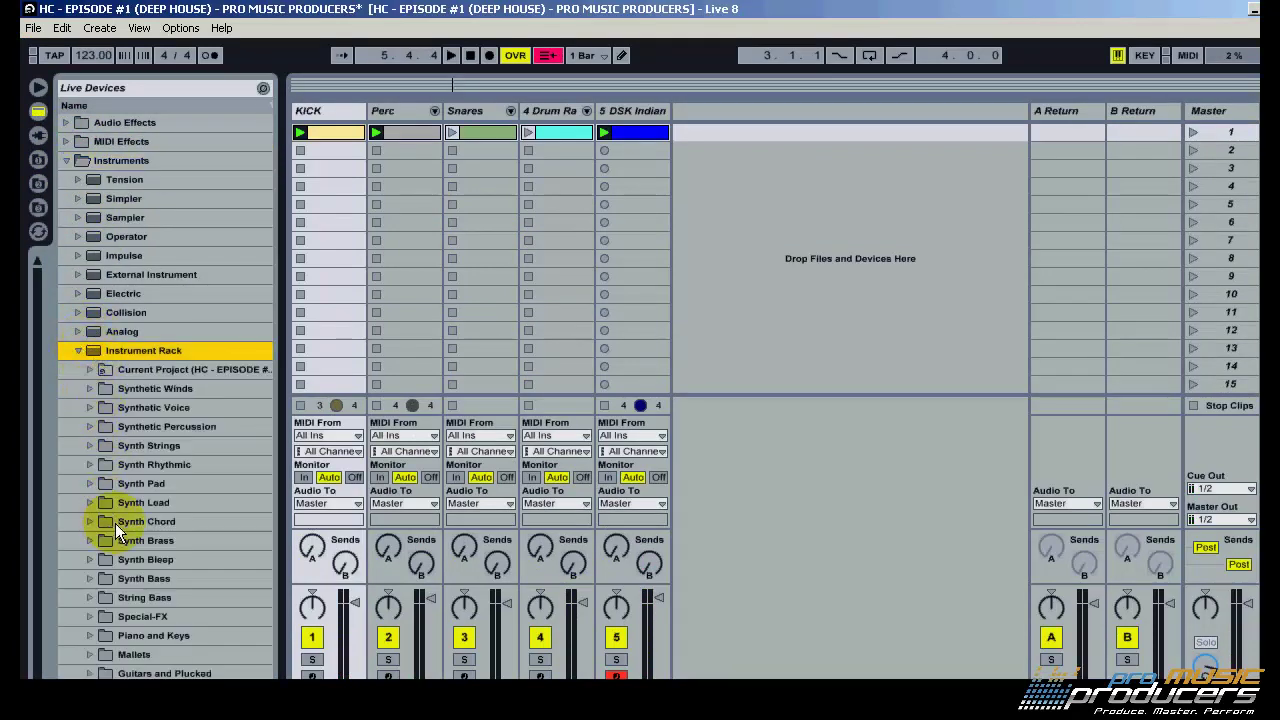
left_click(90, 426)
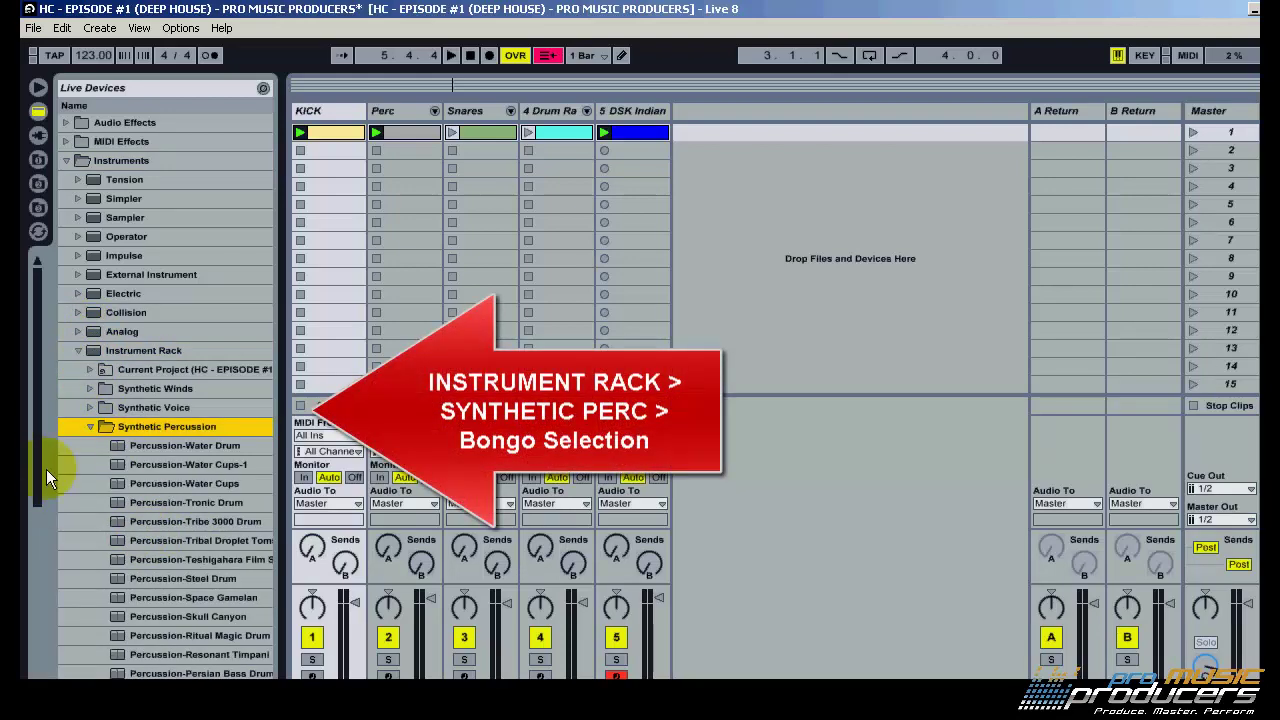
left_click_drag(45, 468, 43, 578)
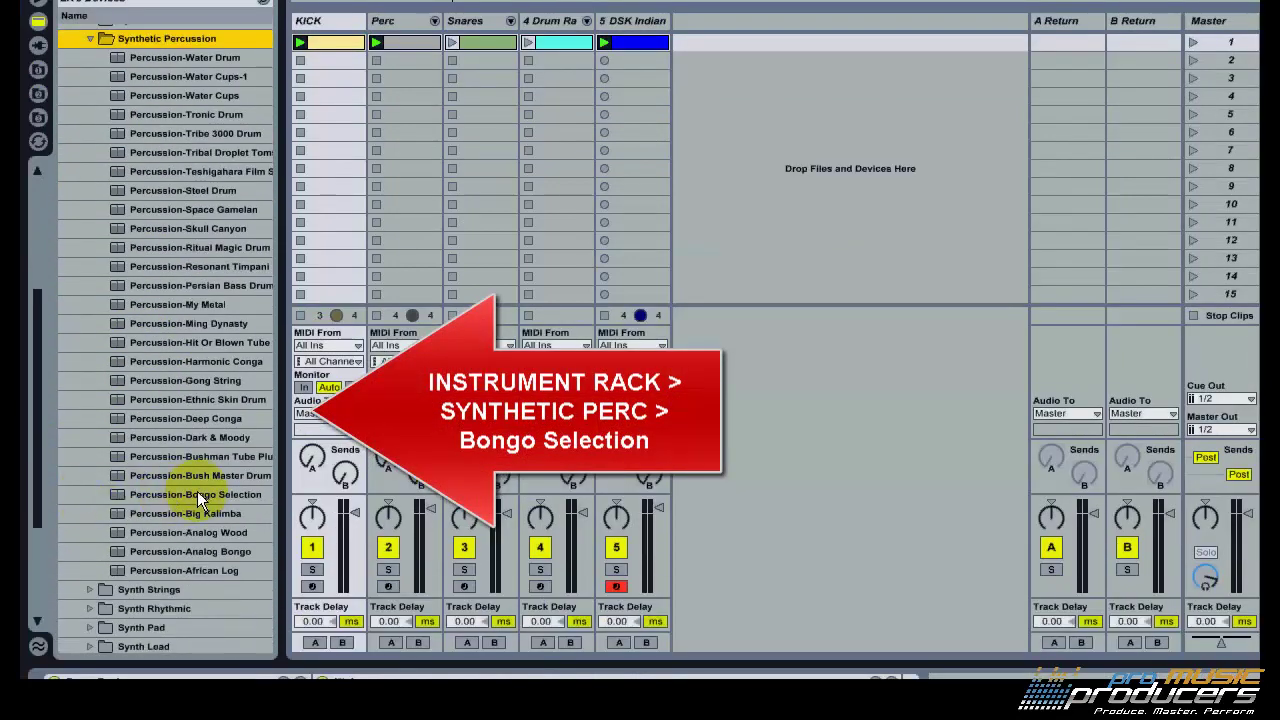
left_click_drag(197, 494, 805, 320)
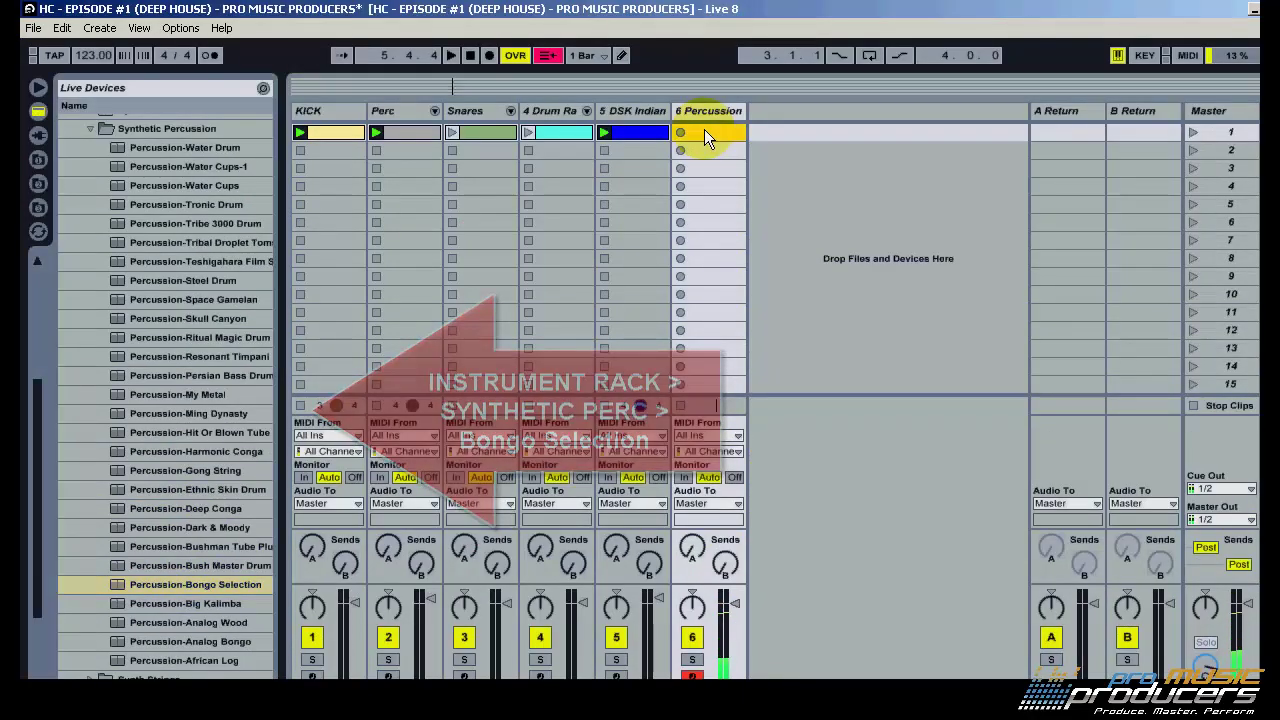
Create a MIDI clip in the first slot of the bongo percussion track and add a D4 sixteenth note at its start.
double_click(704, 39)
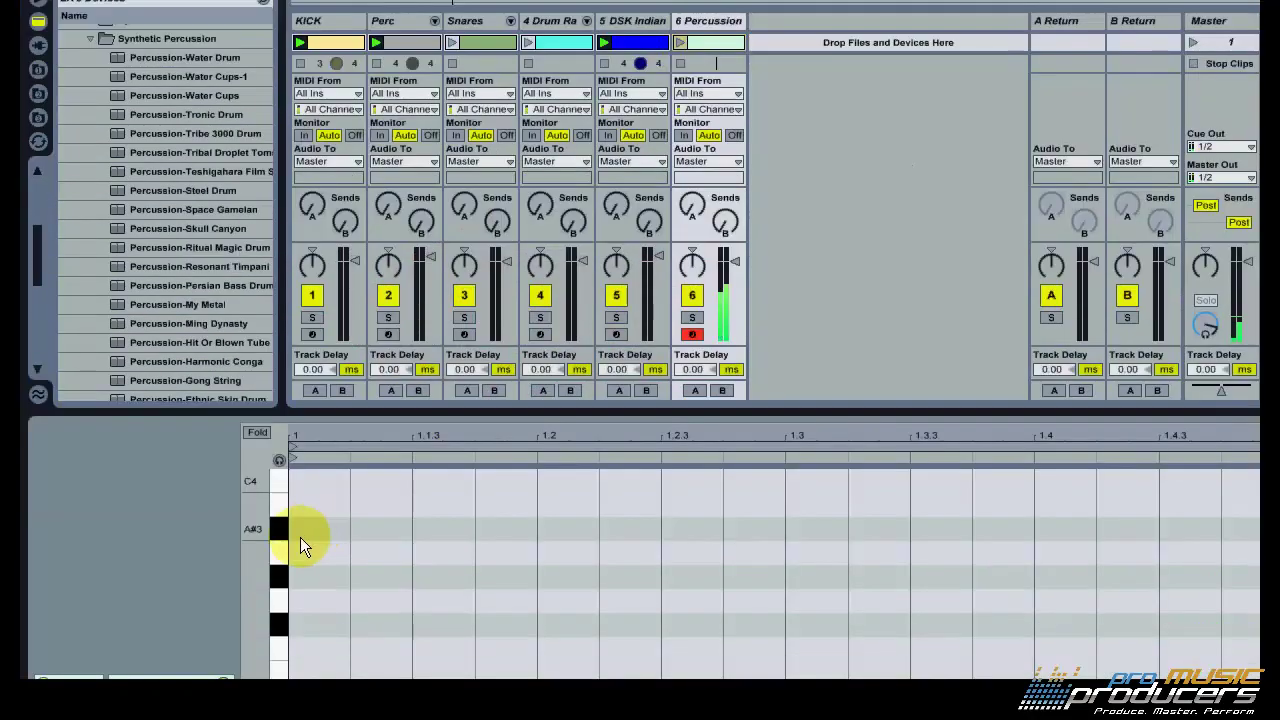
left_click_drag(262, 631, 269, 629)
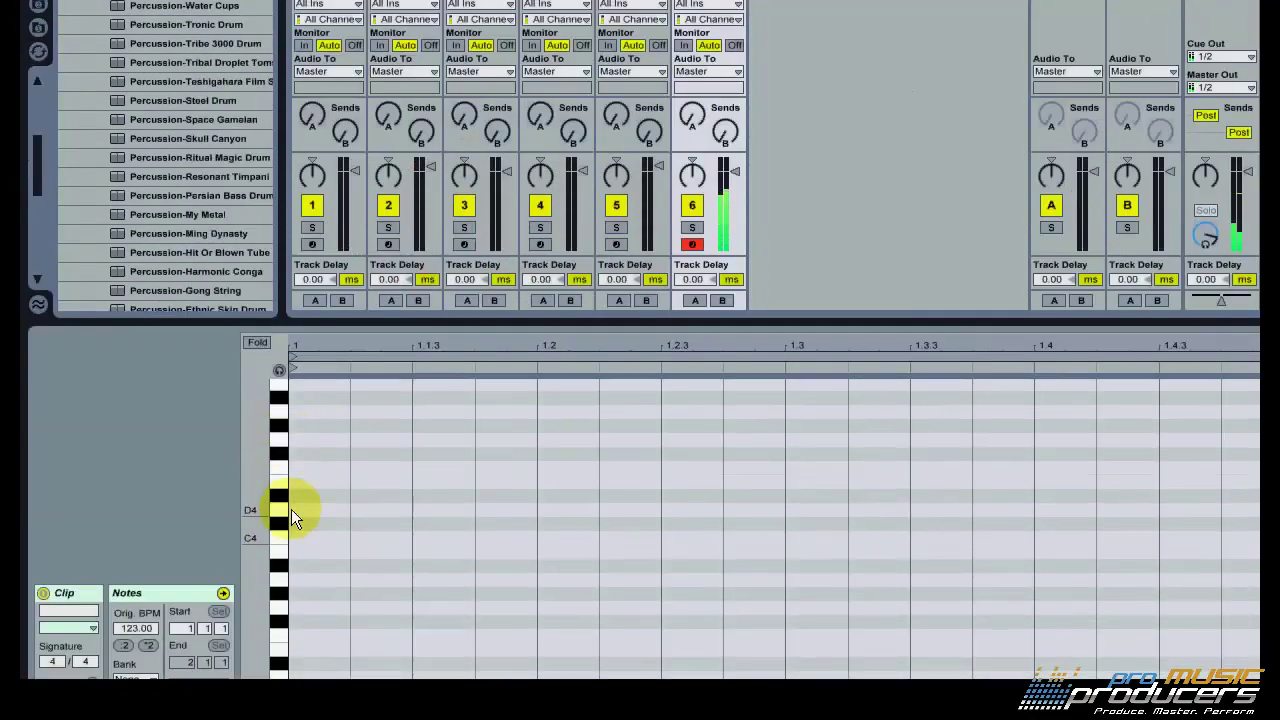
left_click(320, 507)
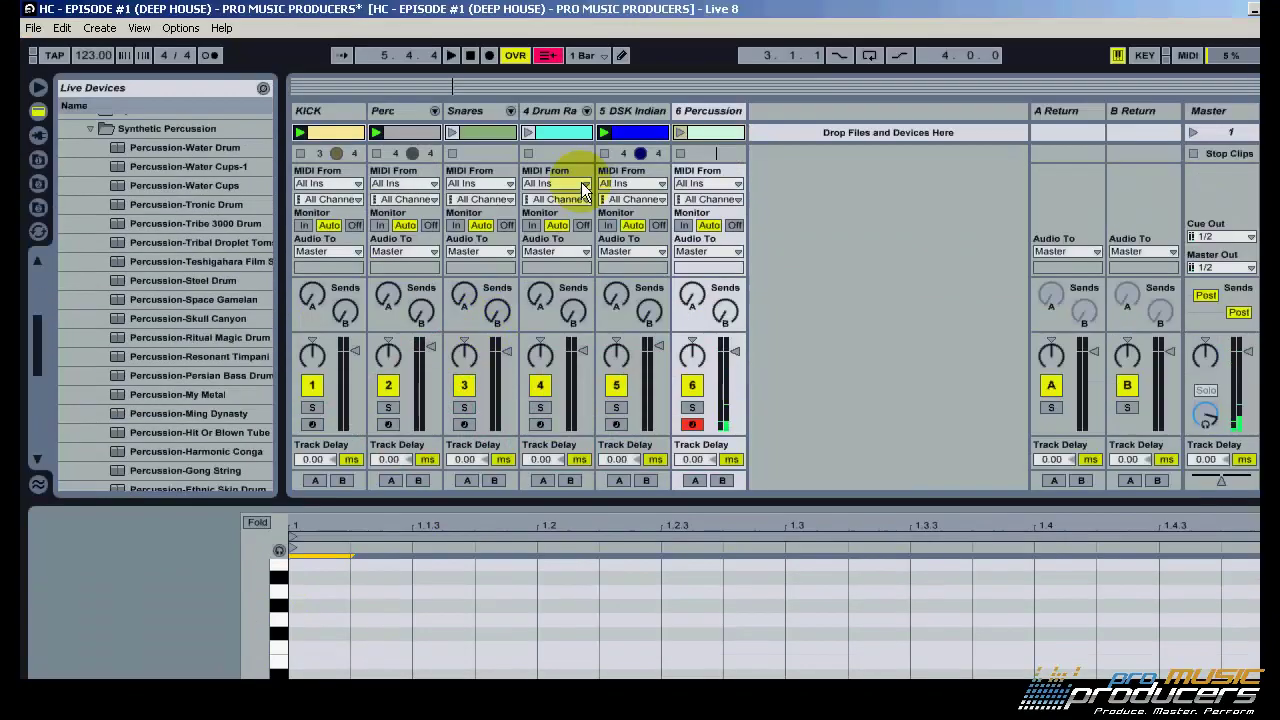
Play the bongo clip, add D4 sixteenth notes at 1.1.3 and 1.2.4, and launch scene 1 with all clips.
left_click(683, 133)
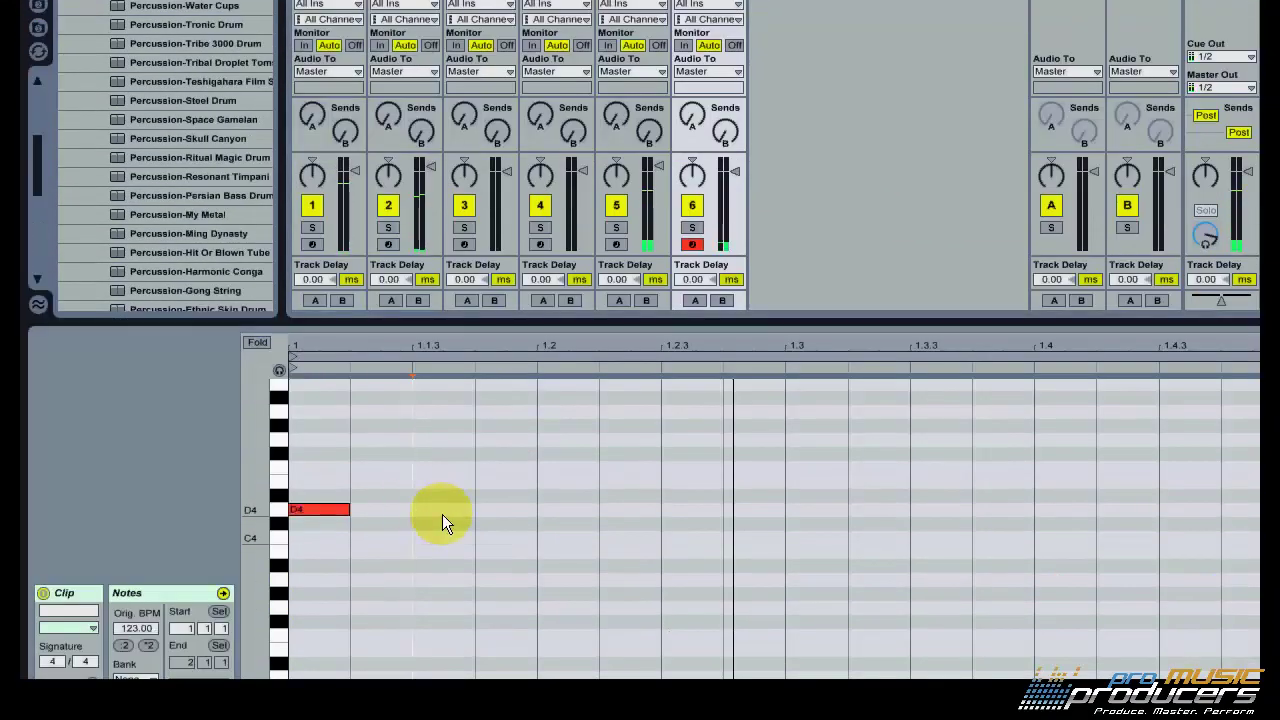
double_click(446, 510)
double_click(755, 515)
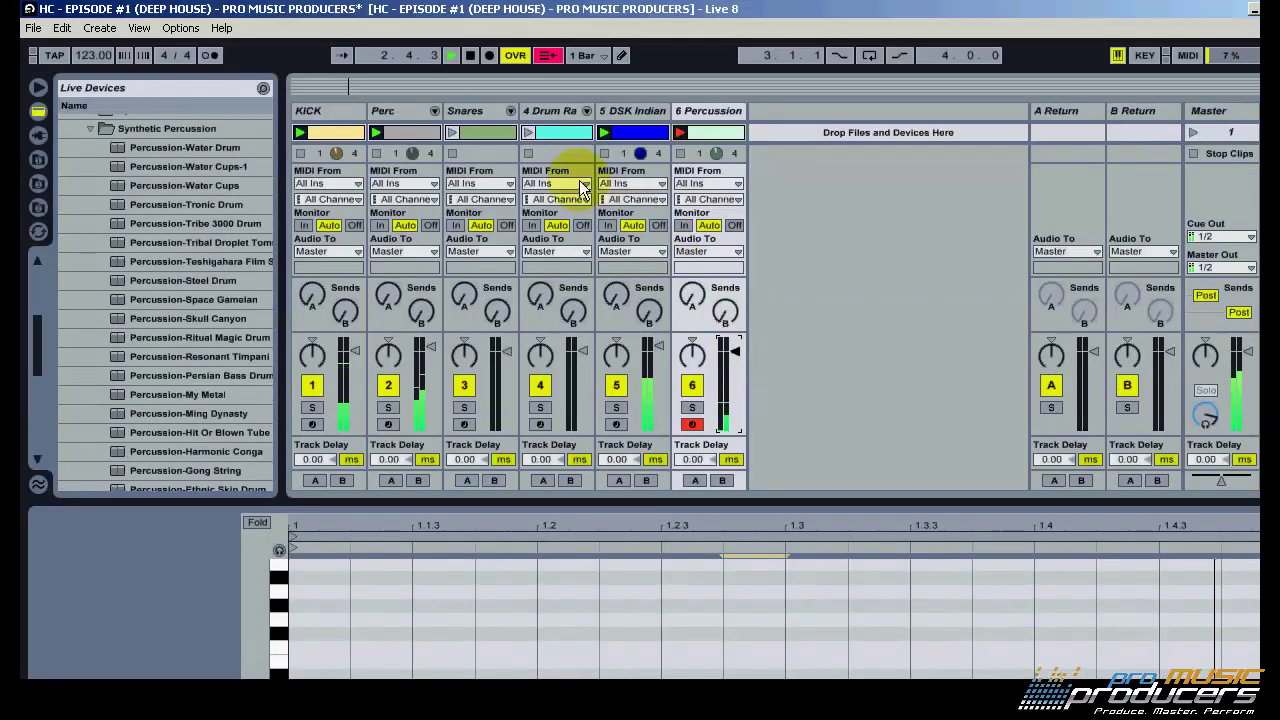
left_click(1193, 44)
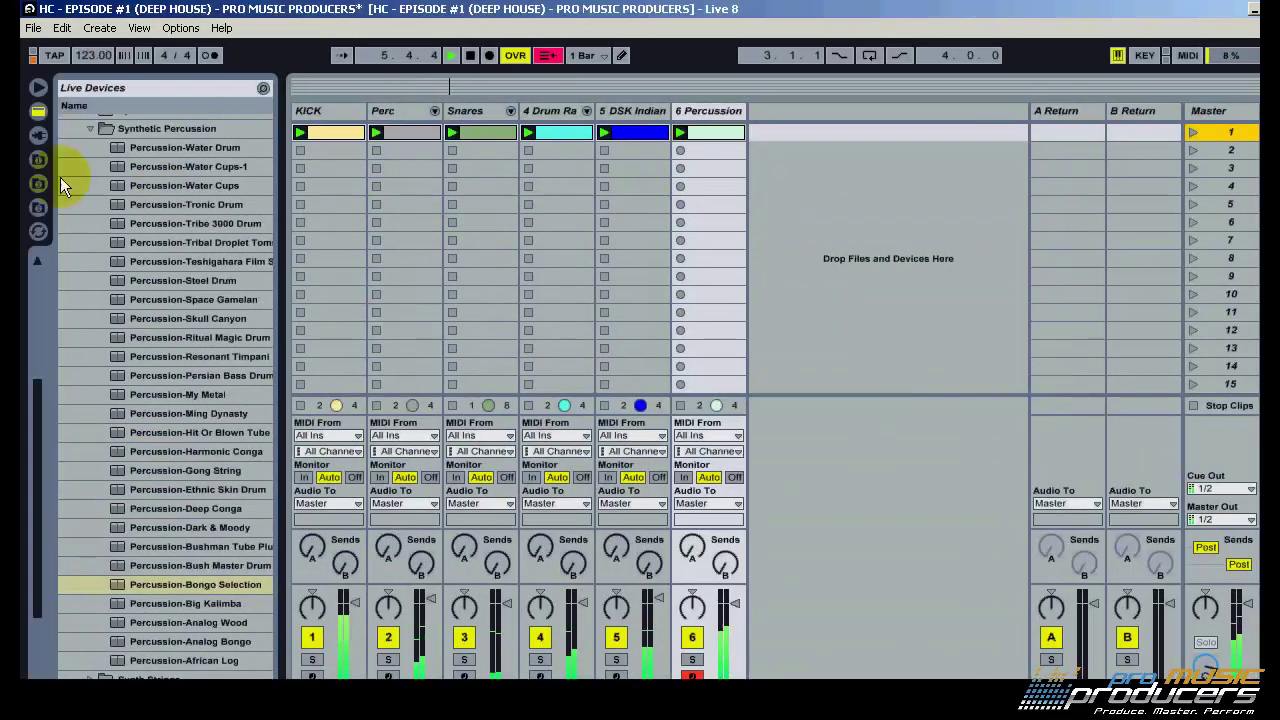
Load the Bass-El-Eff-Oh preset from the Instrument Rack's Synth Bass folder onto a new track.
left_click(37, 87)
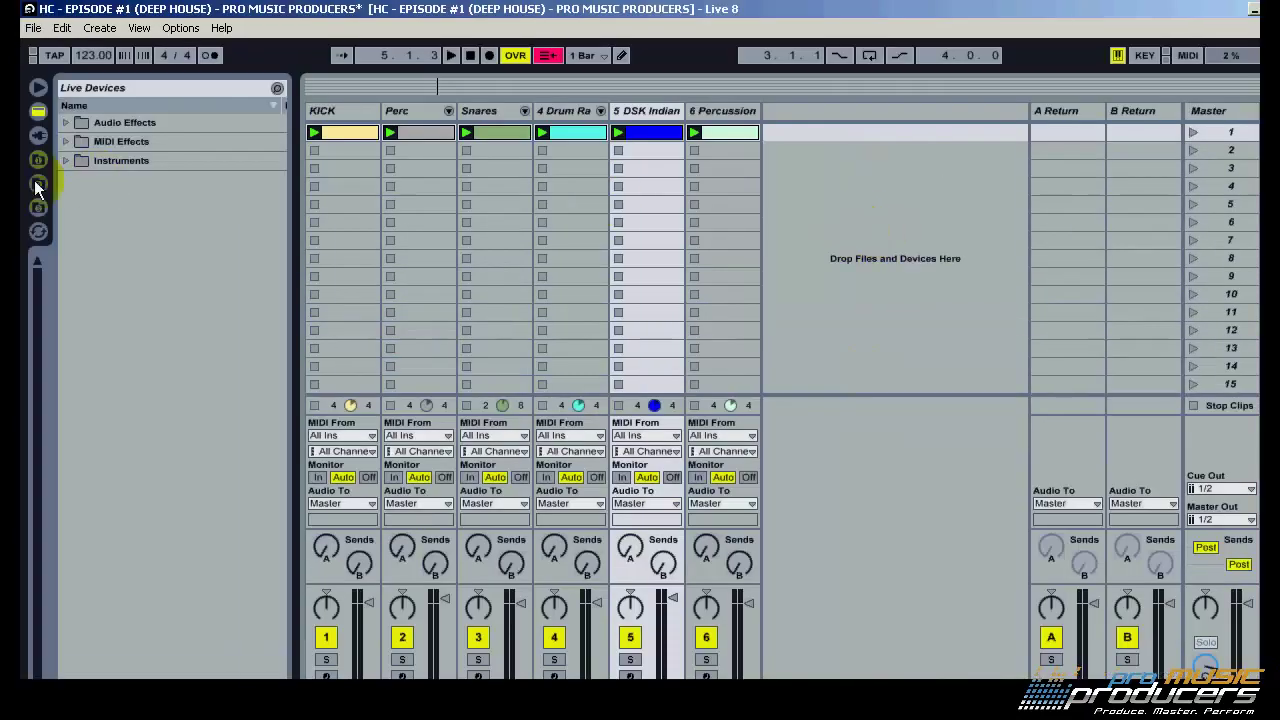
left_click(34, 162)
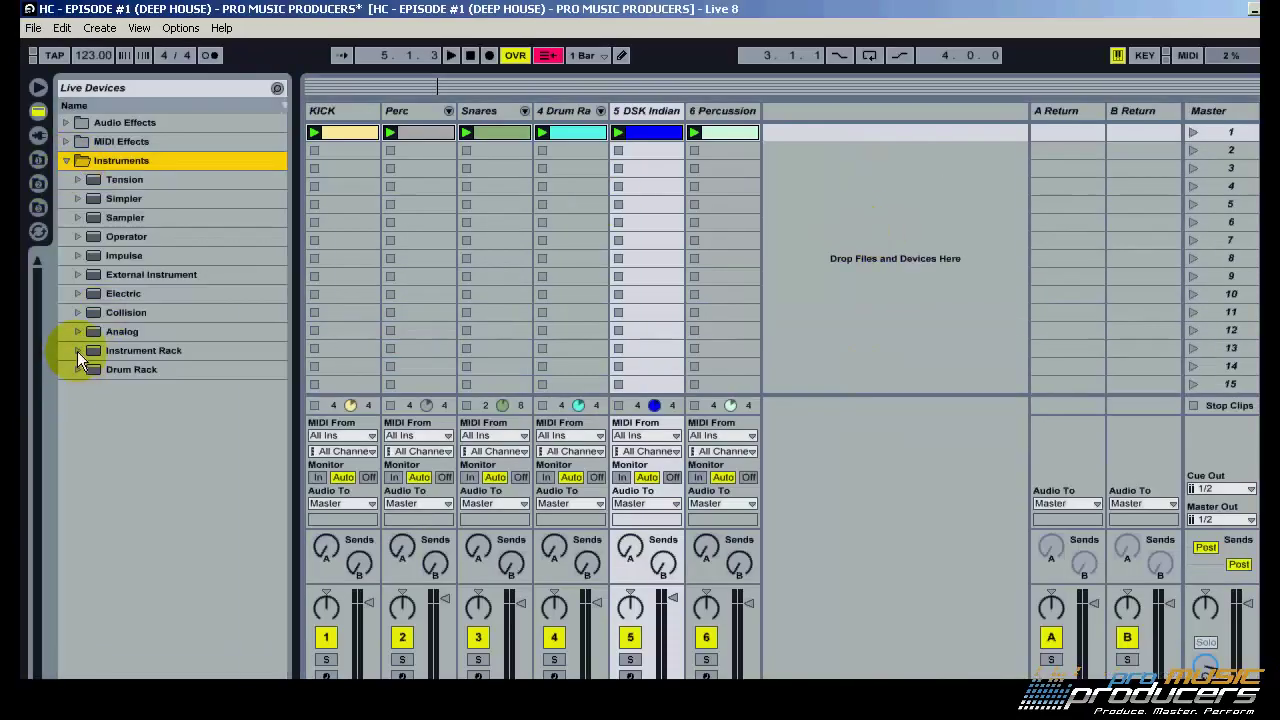
left_click(77, 350)
left_click(90, 488)
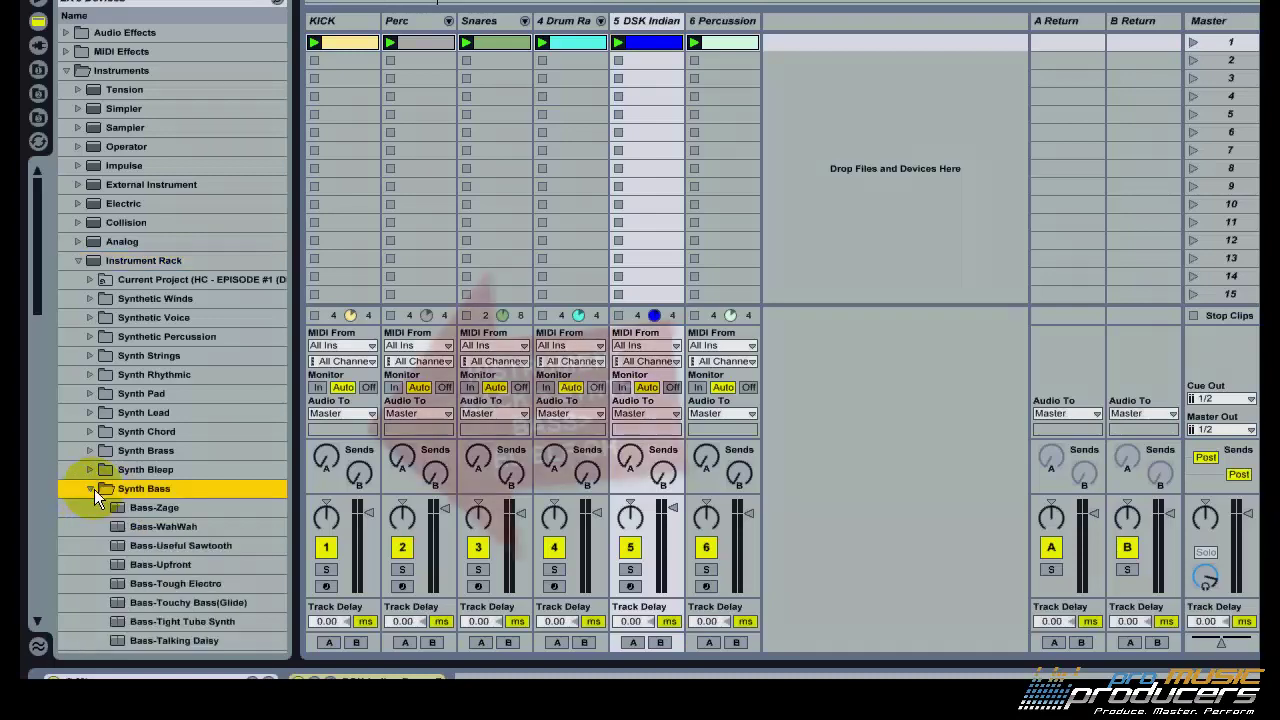
left_click_drag(41, 310, 47, 507)
left_click(152, 494)
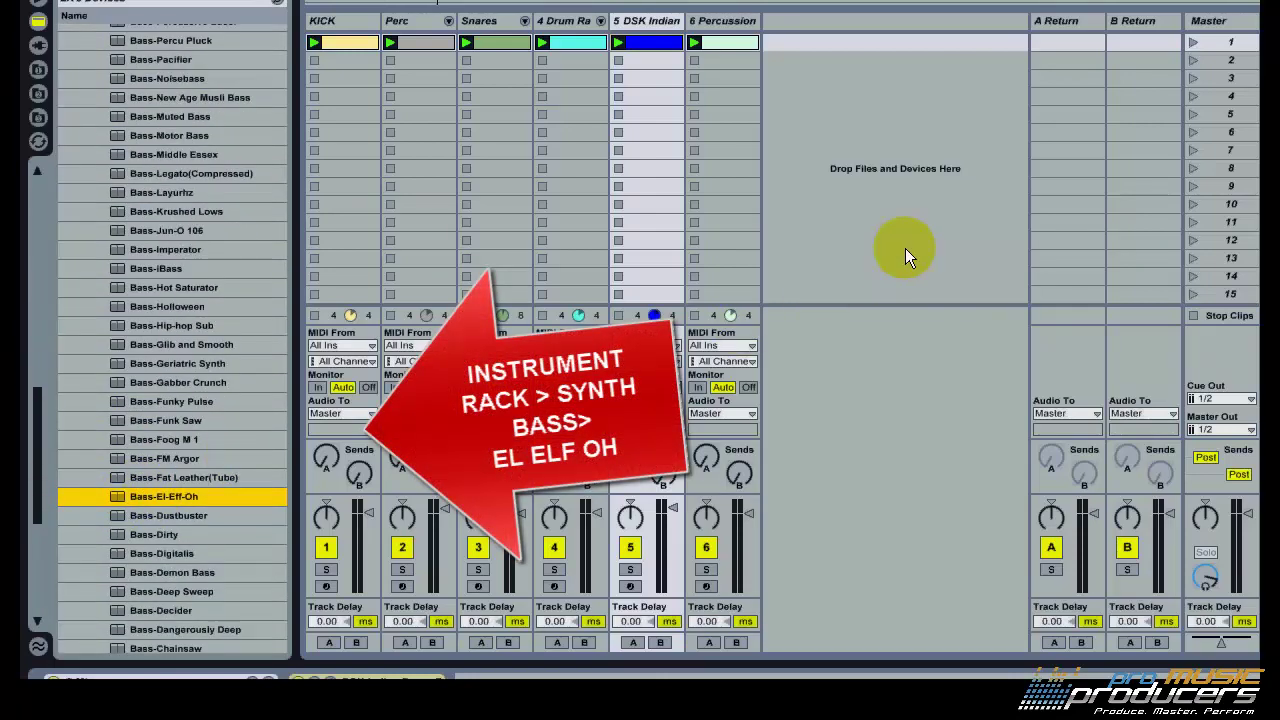
left_click_drag(152, 494, 905, 248)
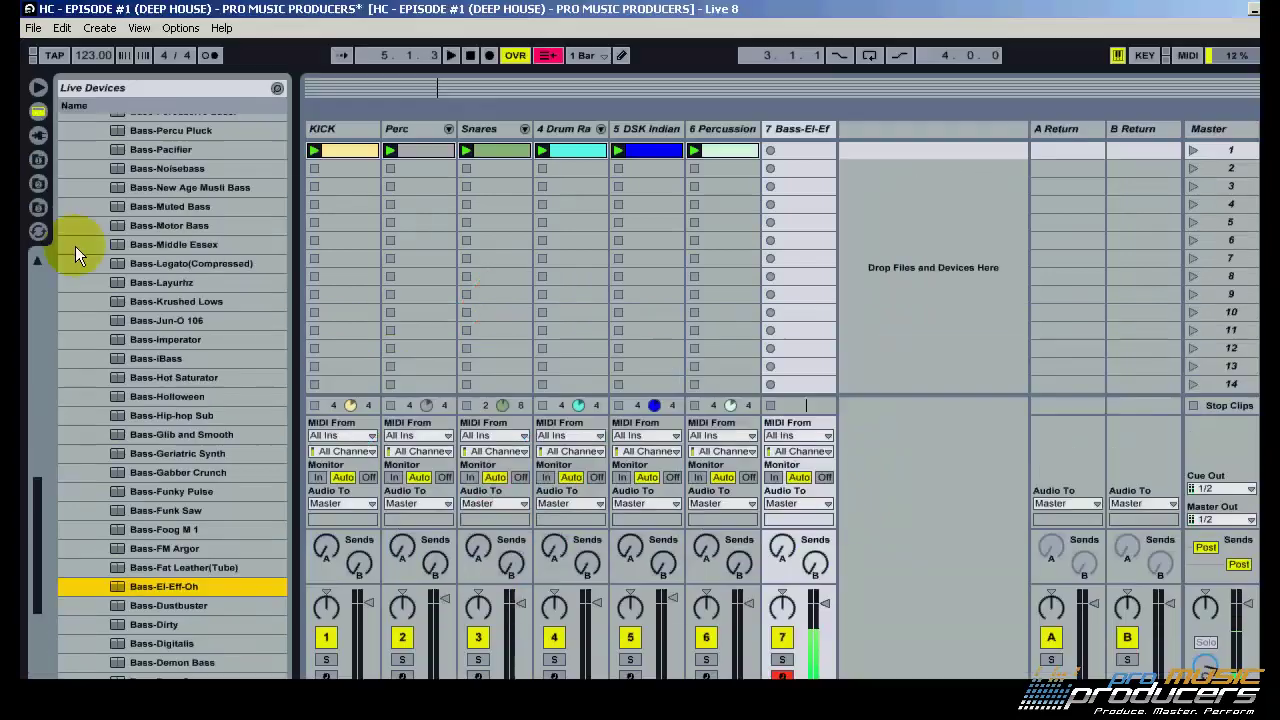
Add the C Minor preset of the Scale MIDI effect to the Bass-El-Eff-Oh track.
left_click(39, 113)
left_click(67, 141)
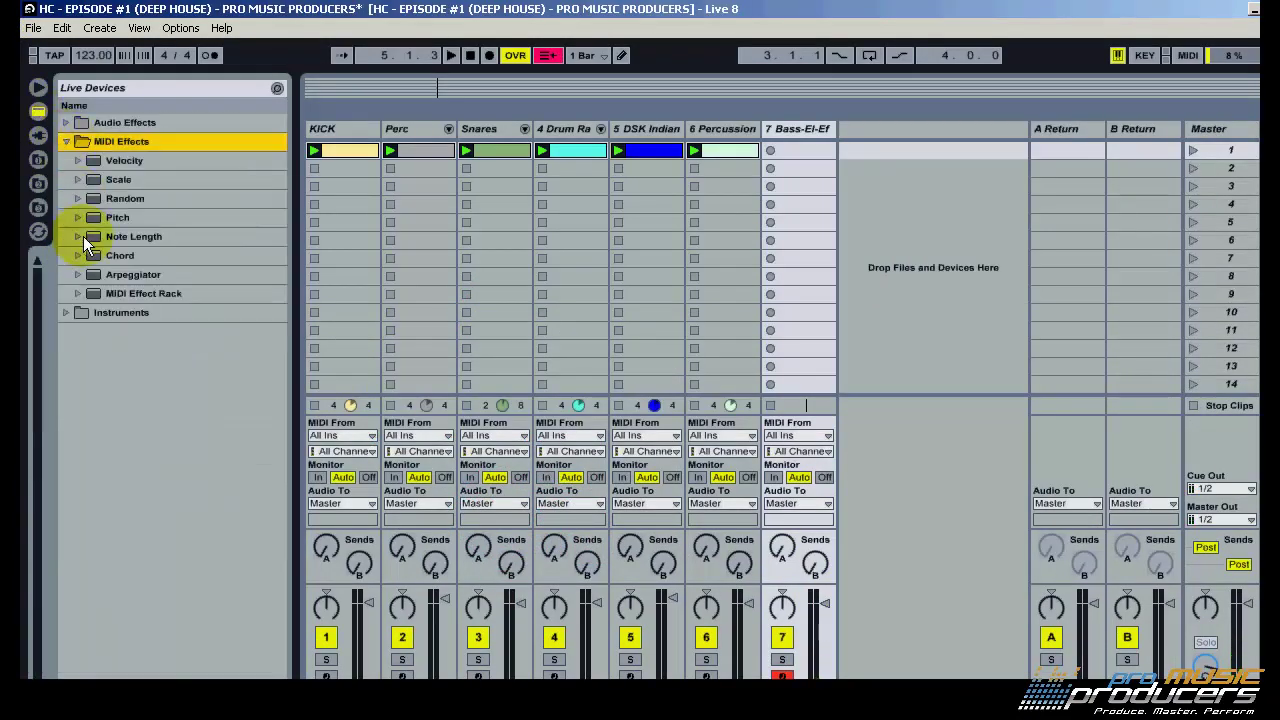
left_click(80, 179)
left_click_drag(168, 444, 242, 493)
Create a MIDI clip in the bass track's first slot, play it with only the Kick clip, and open it for note editing.
double_click(798, 152)
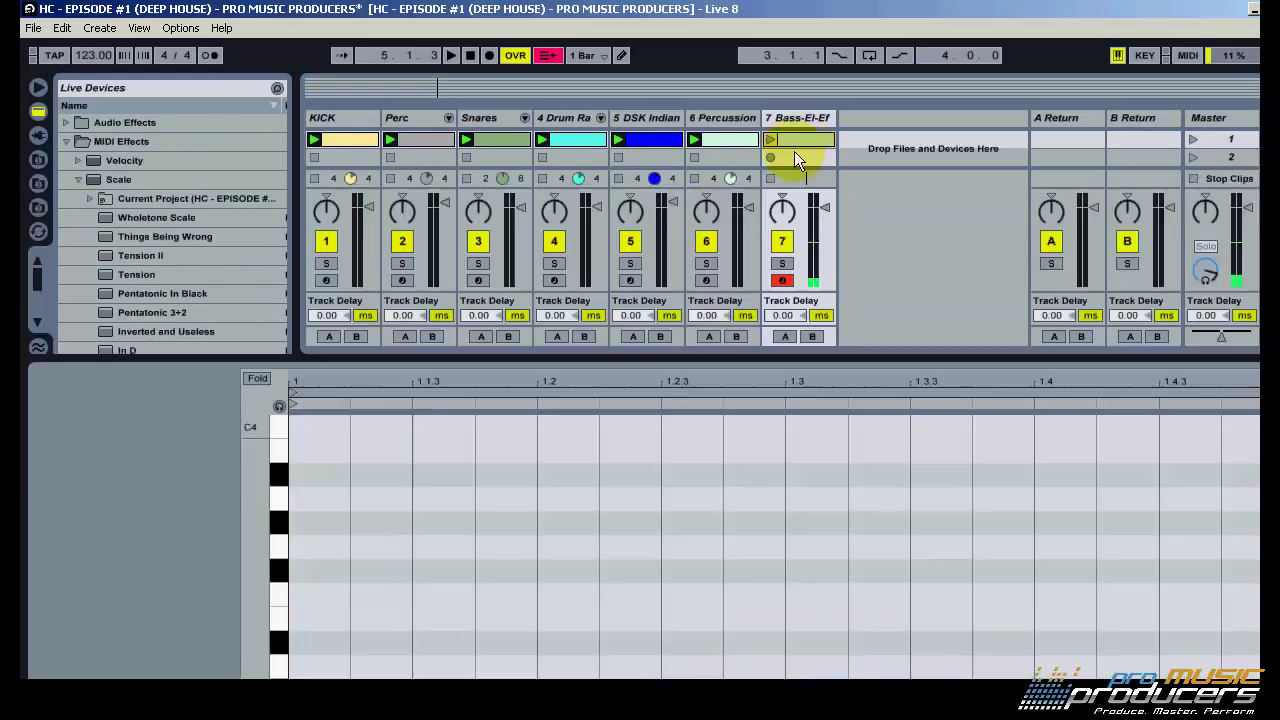
left_click(768, 137)
left_click(1155, 178)
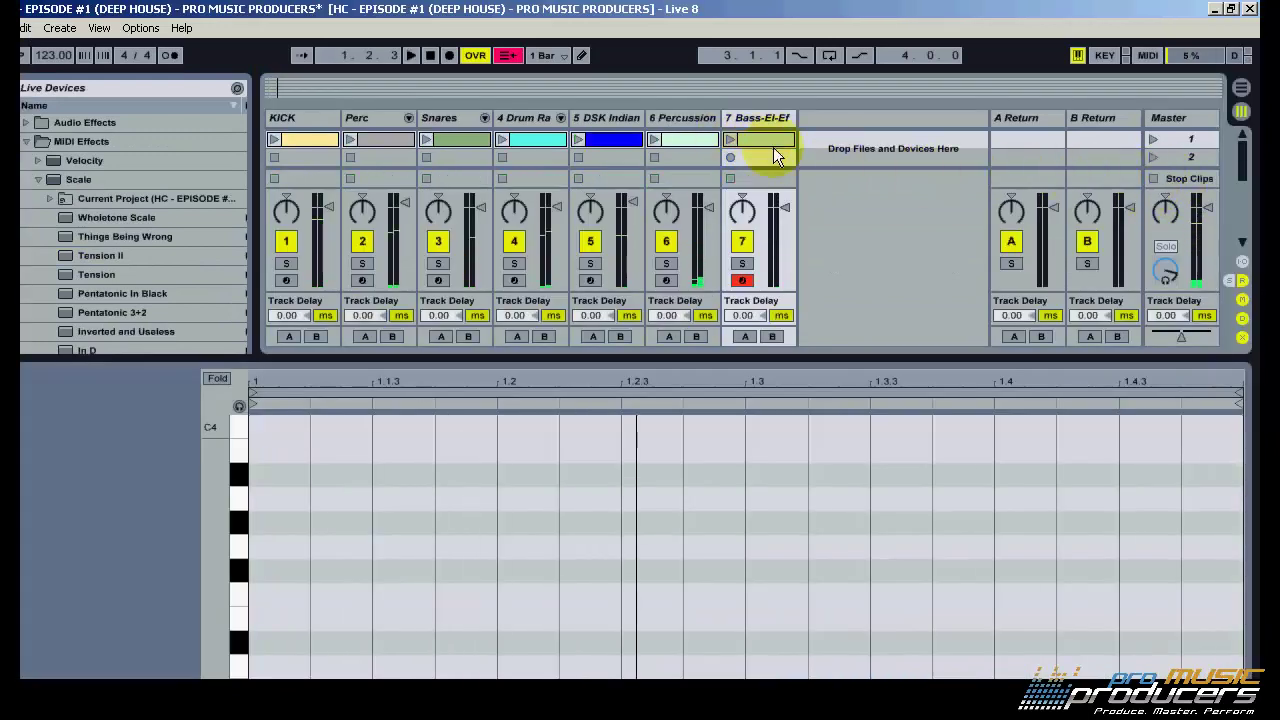
left_click(730, 139)
left_click(308, 140)
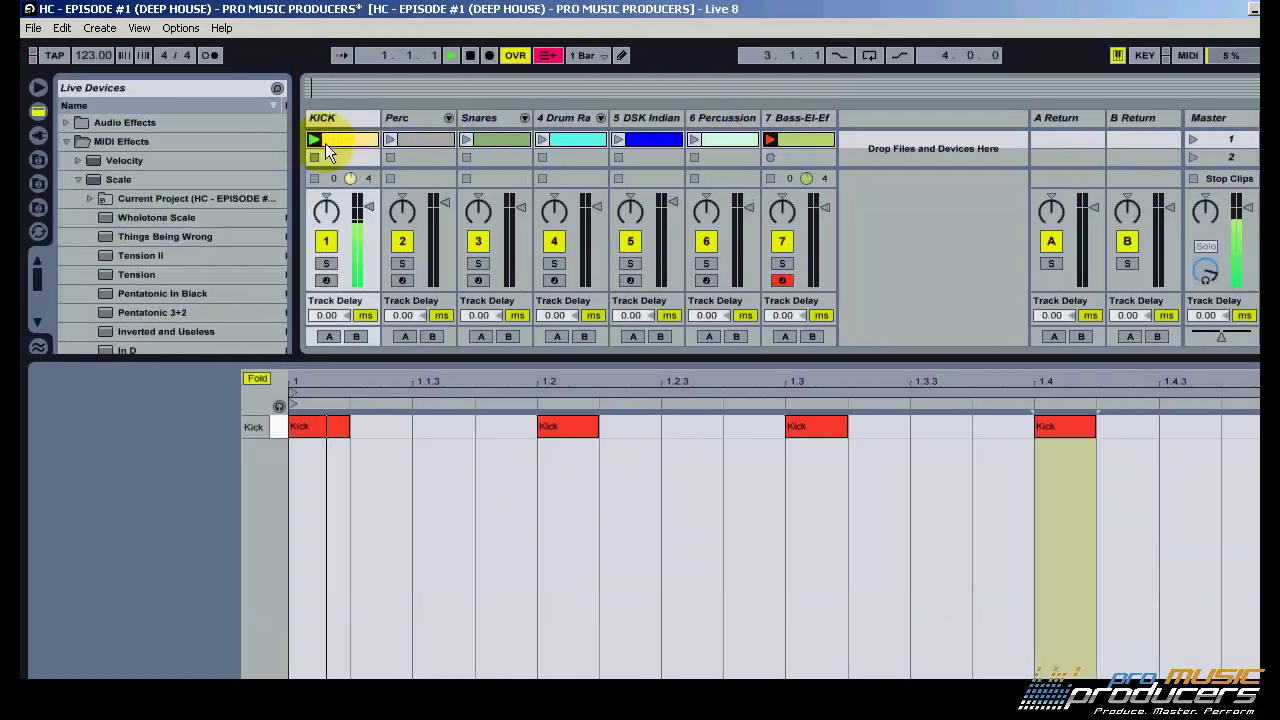
left_click(785, 139)
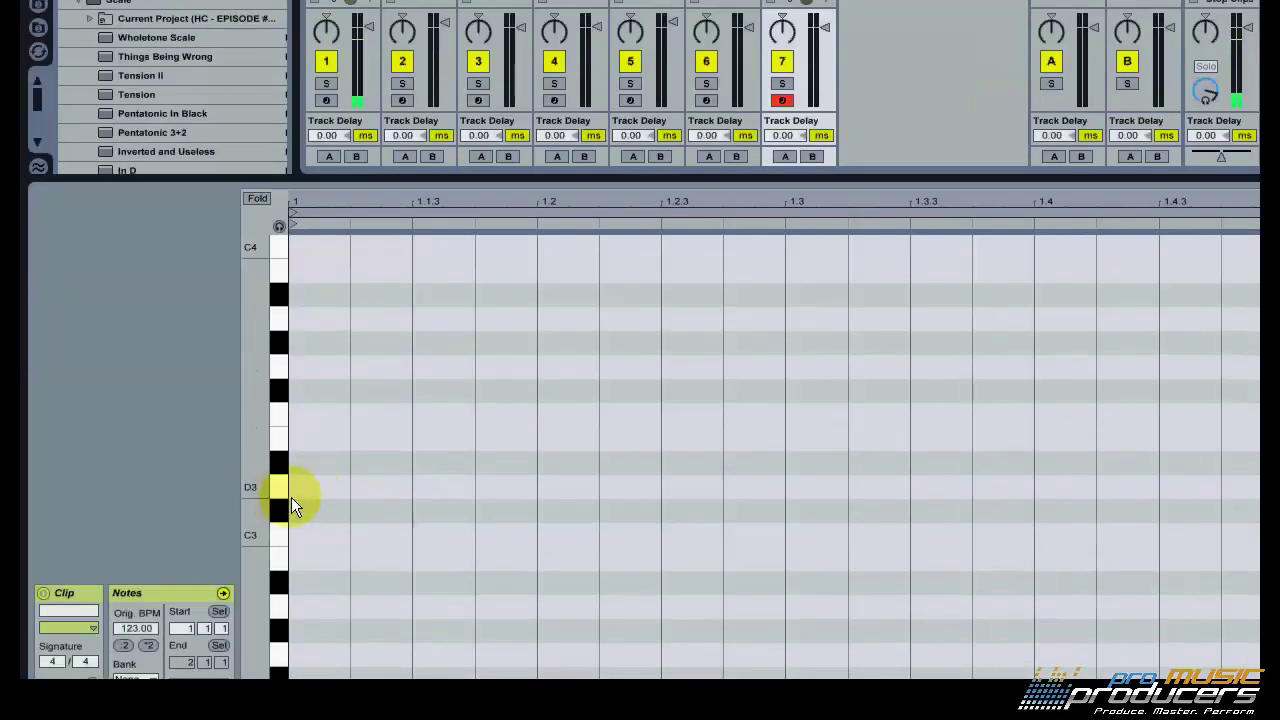
Add a D3 sixteenth note at the start of the bass clip and move it down an octave to D2.
double_click(316, 577)
left_click_drag(264, 486, 277, 471)
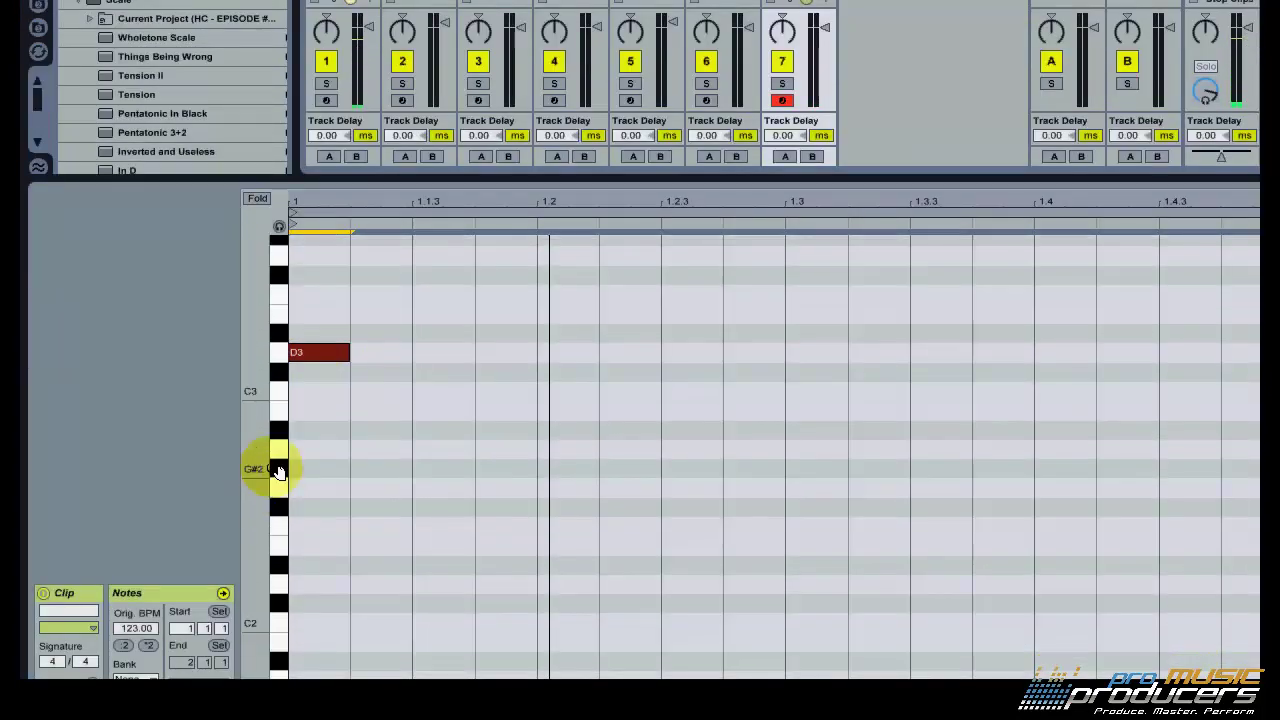
left_click_drag(317, 354, 320, 560)
left_click_drag(319, 476, 360, 500)
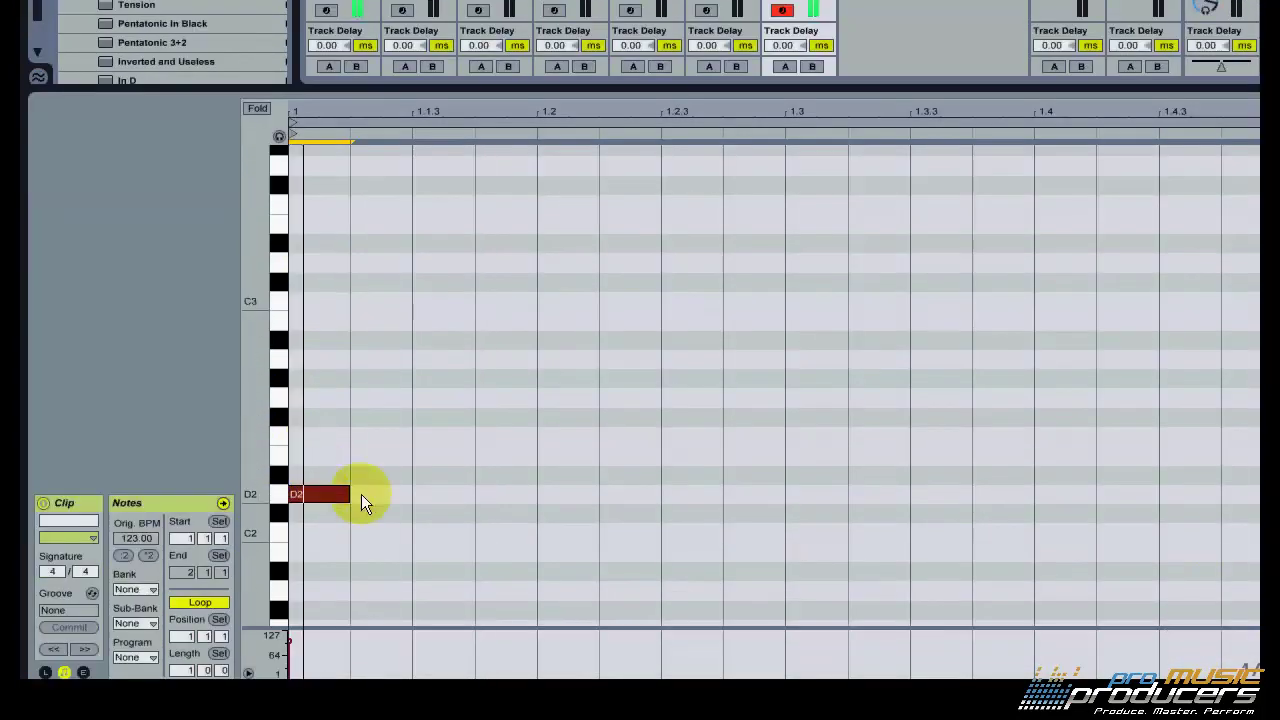
Add a second D2 sixteenth note at 1.1.3 in the bass clip and move it to 1.2.
left_click(480, 500)
double_click(463, 497)
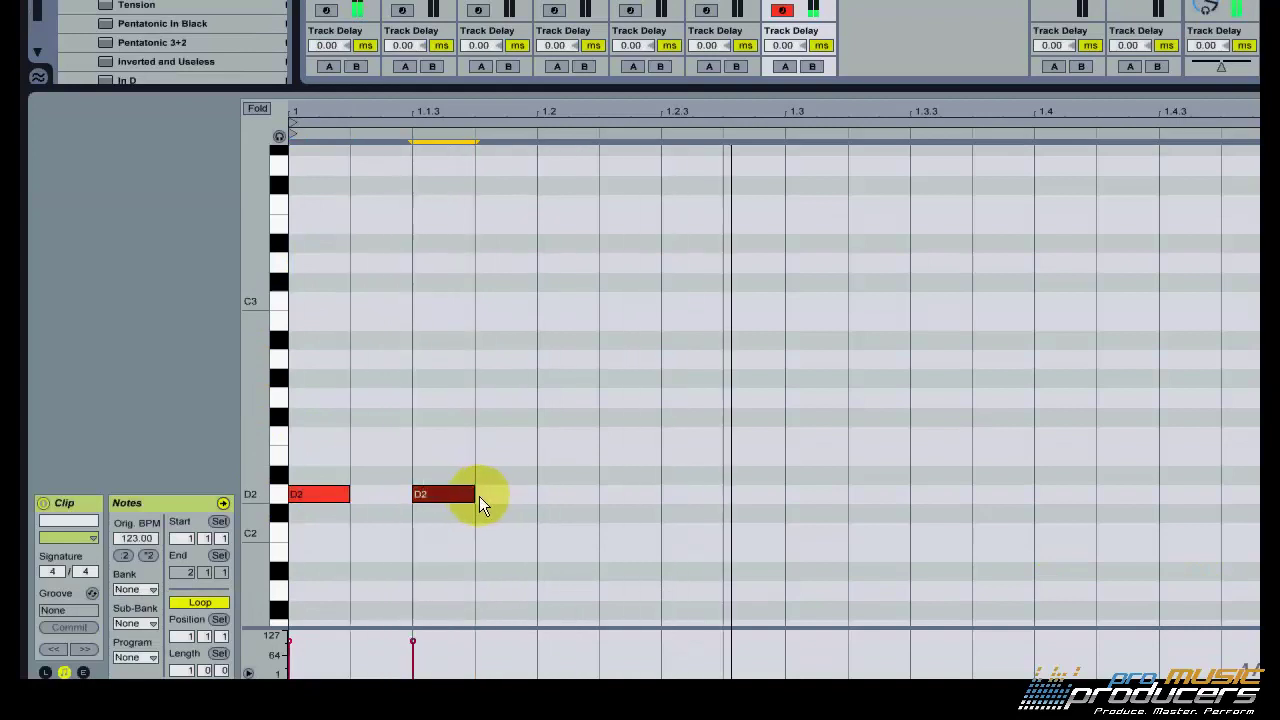
left_click_drag(458, 497, 581, 491)
key("space")
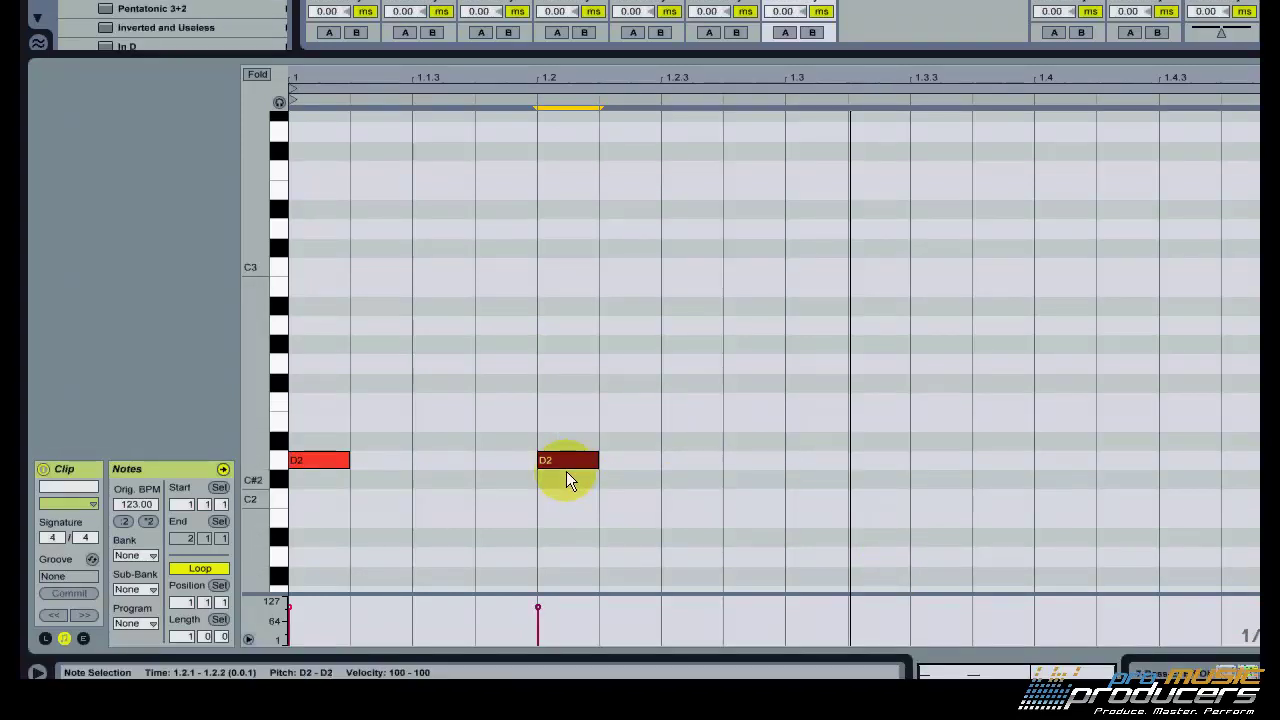
Duplicate the D2 bass note at 1.2 to 1.2.3 and 1.3, and lengthen the 1.3 note to an eighth.
left_click_drag(566, 471, 620, 468)
key("ctrl+d")
key("ctrl+d")
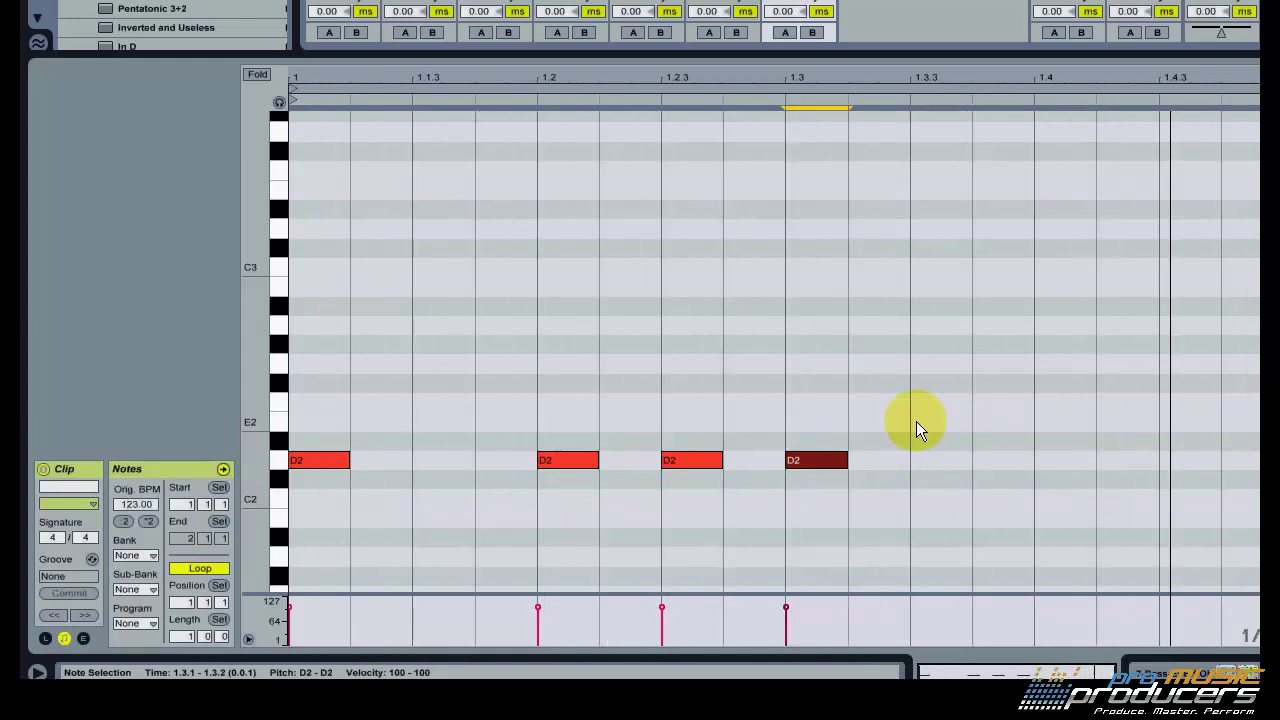
left_click_drag(845, 460, 900, 460)
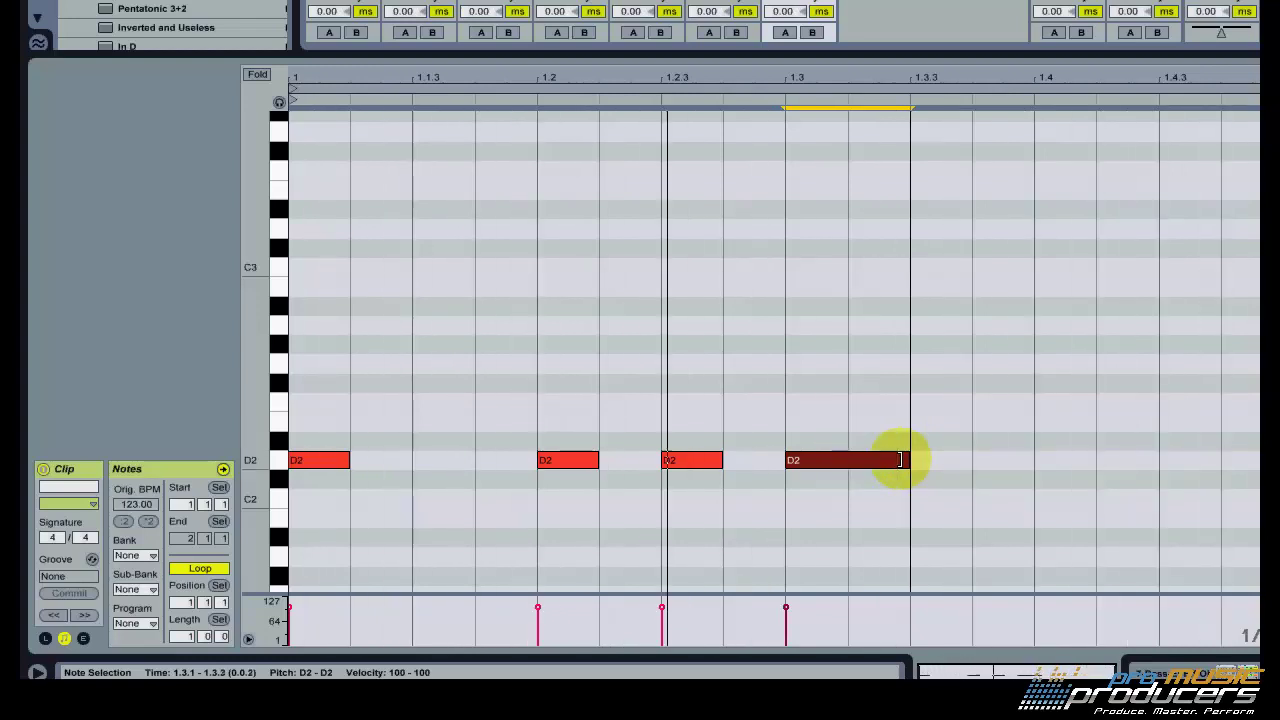
Add a G2 sixteenth note at 1.4.3 and set the bass clip's loop length to 2 bars.
double_click(1183, 345)
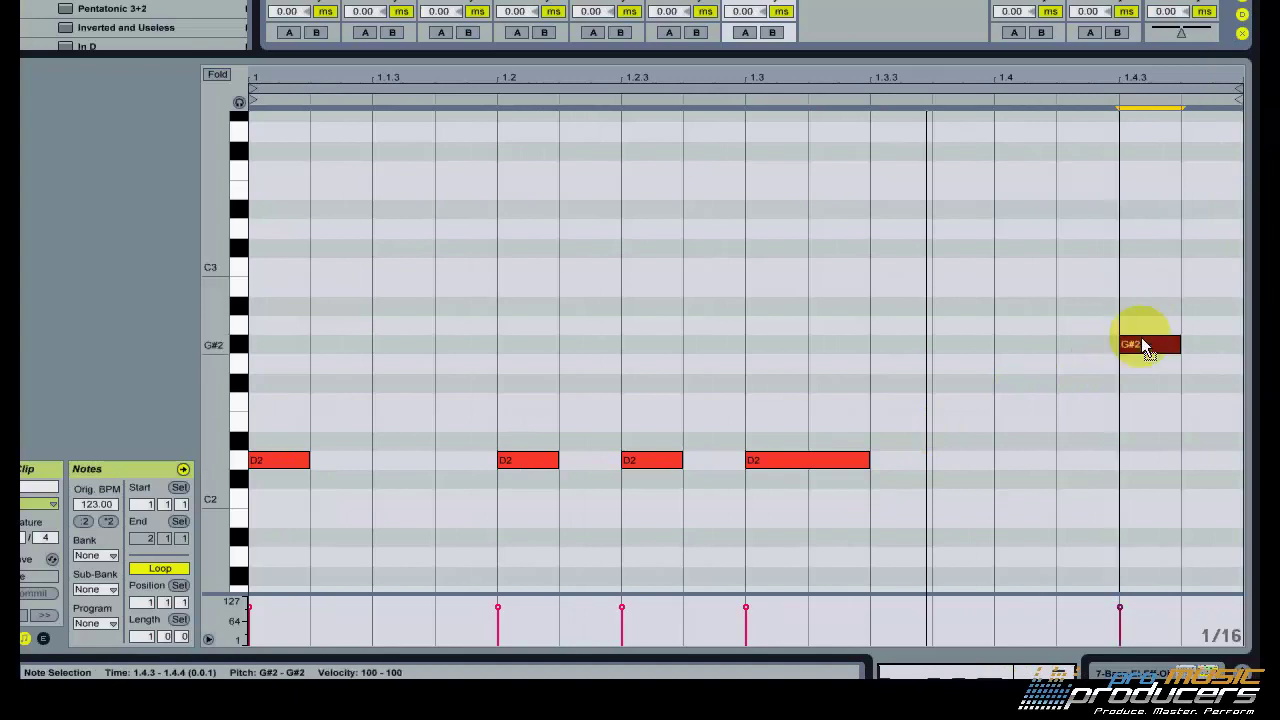
left_click_drag(1142, 340, 1142, 368)
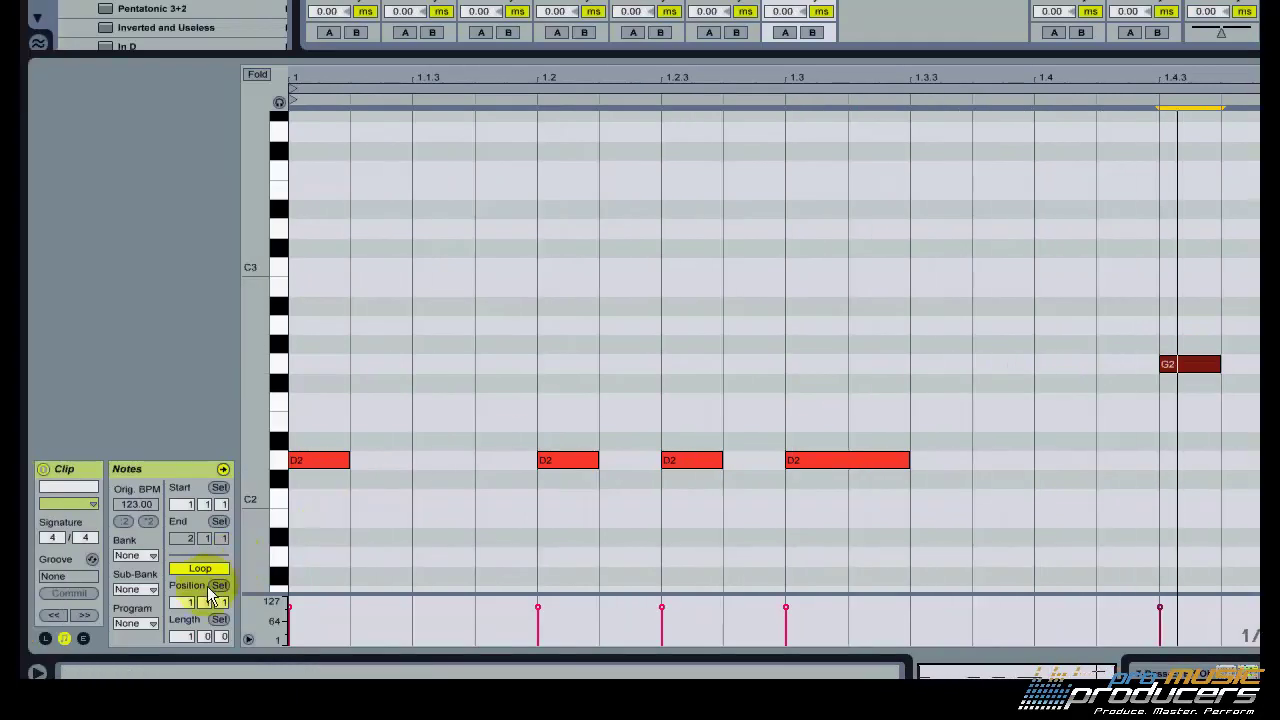
left_click_drag(187, 638, 187, 625)
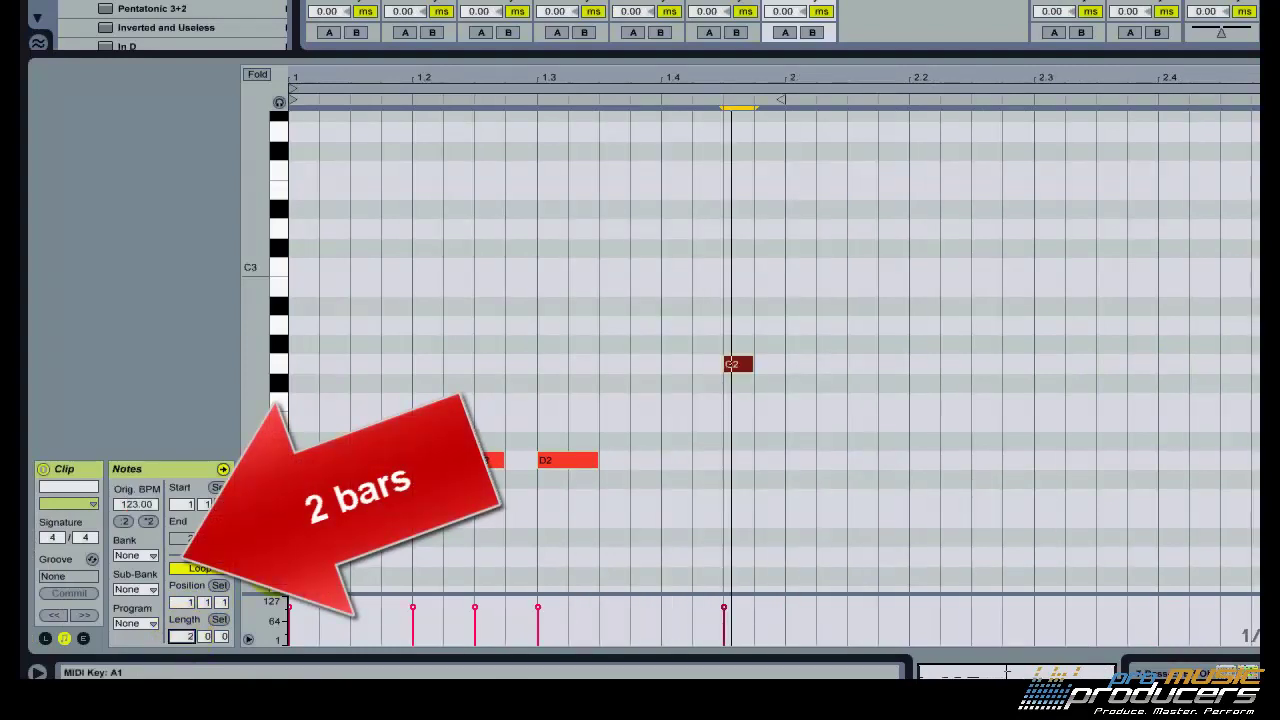
Add sixteenth notes to the bass clip's second bar: A2 at 2.1 and B2 at 2.1.3 and 2.2.3.
double_click(806, 326)
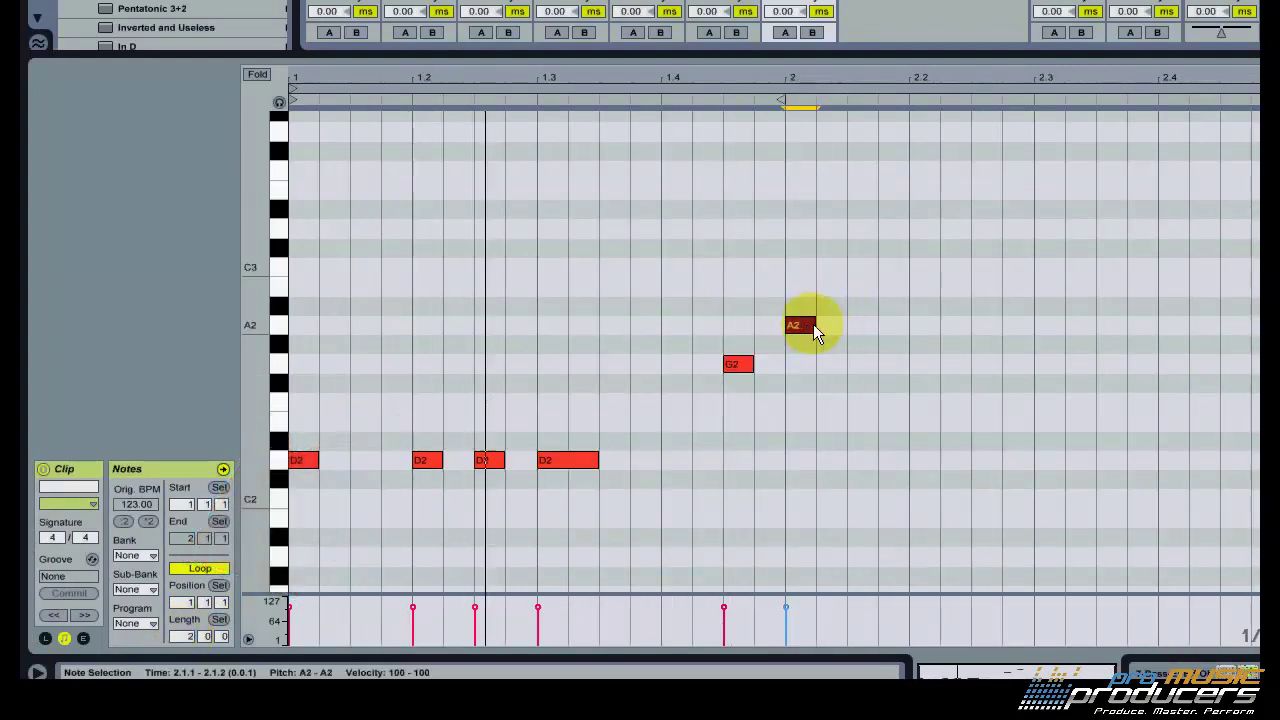
double_click(871, 287)
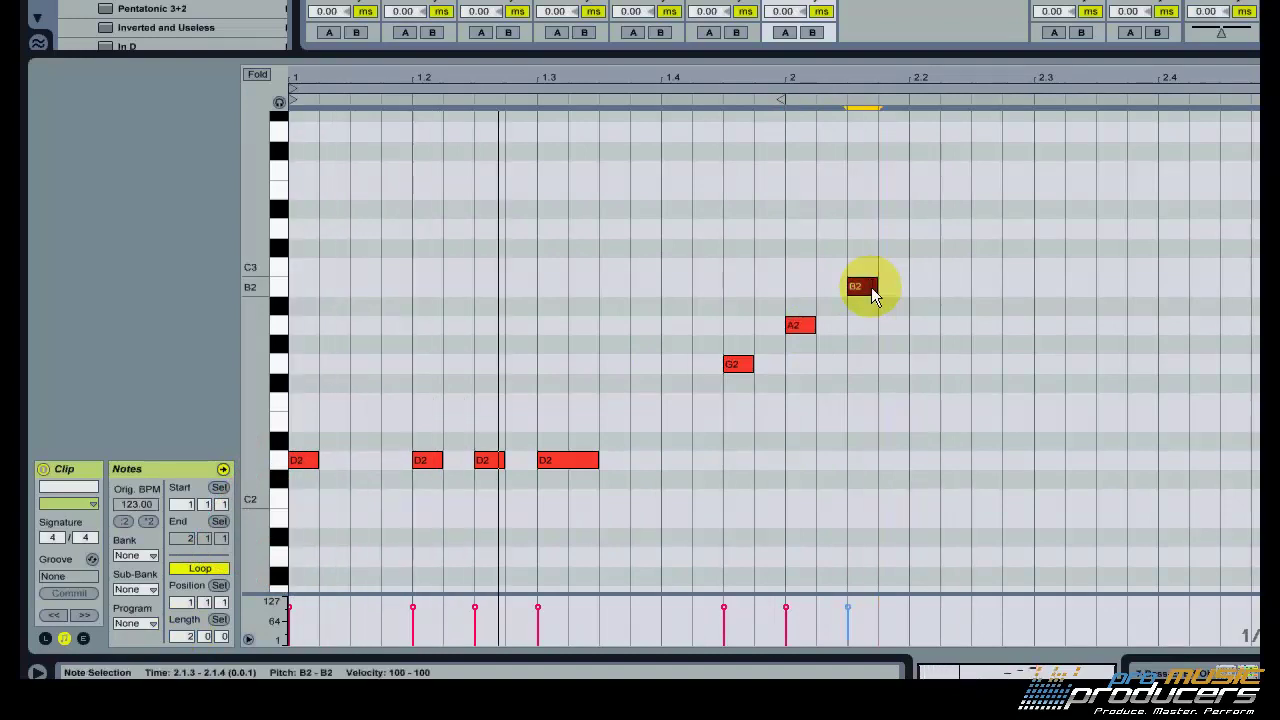
double_click(975, 287)
Add B2 notes at 2.3.3 and 2.4.3 in the bass clip and lengthen the 2.3.3 note to an eighth.
left_click(1124, 291)
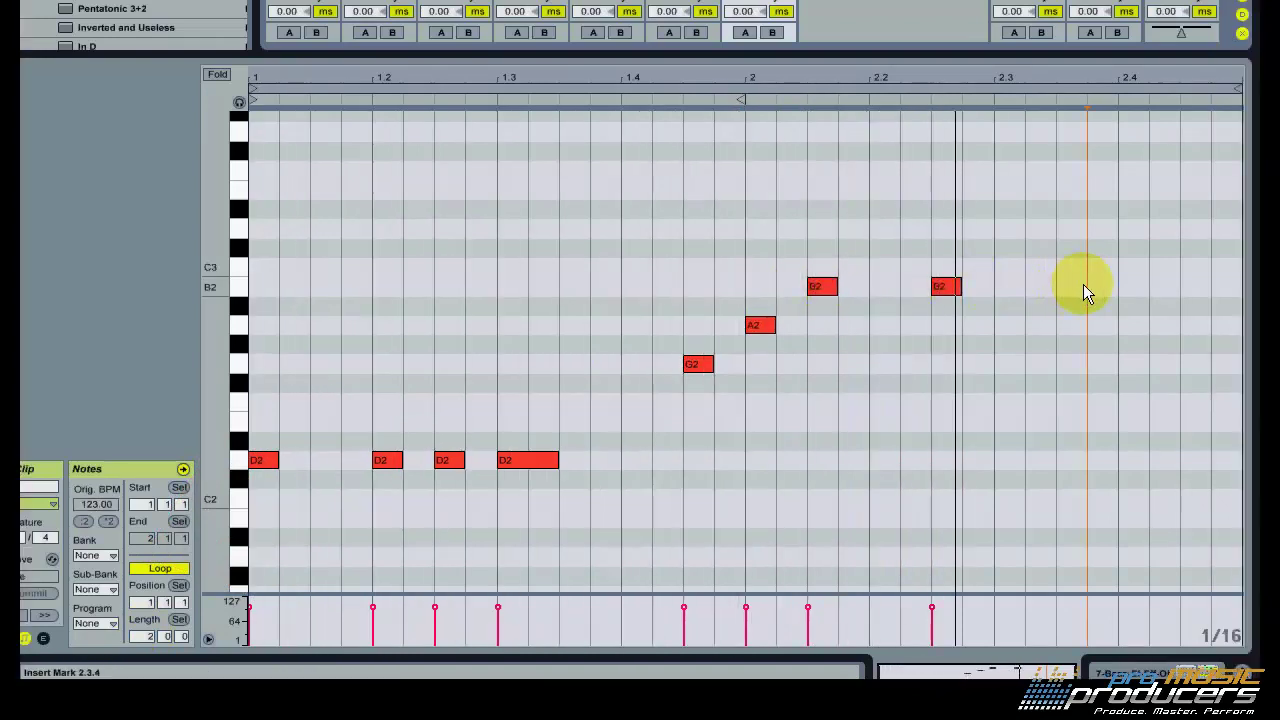
double_click(1083, 287)
left_click(1163, 287)
double_click(1192, 287)
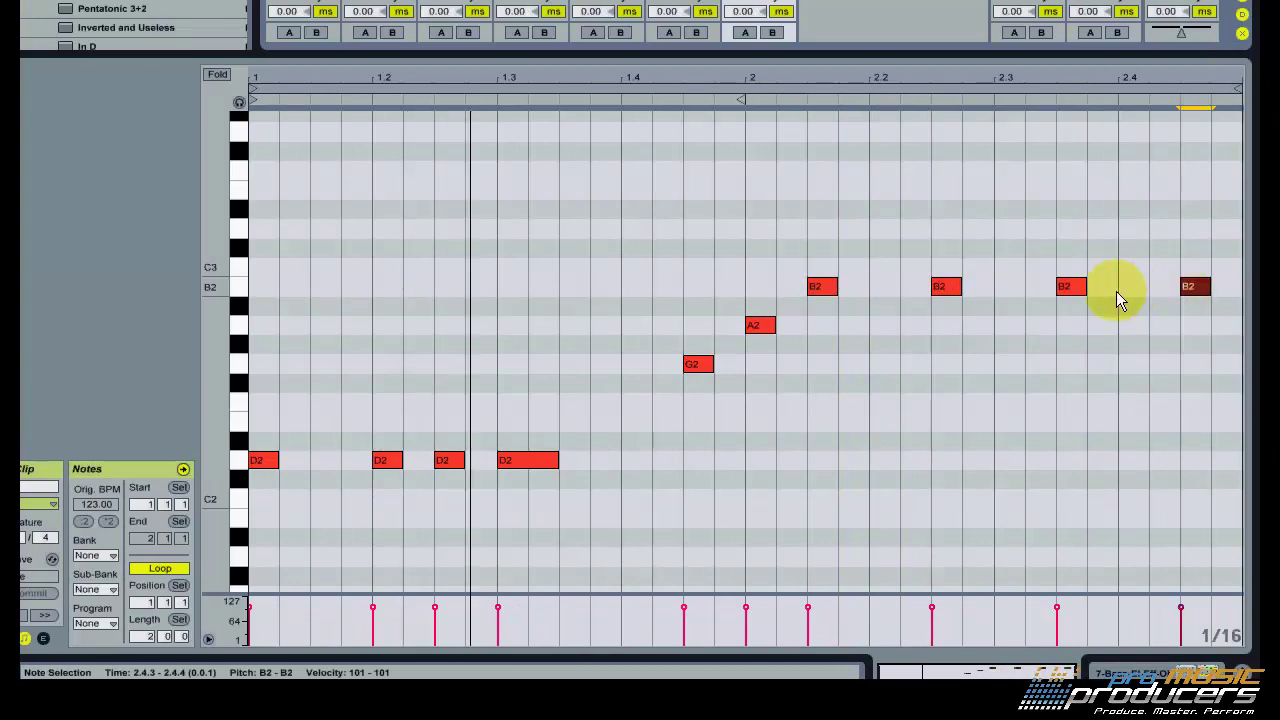
left_click_drag(1085, 287, 1117, 287)
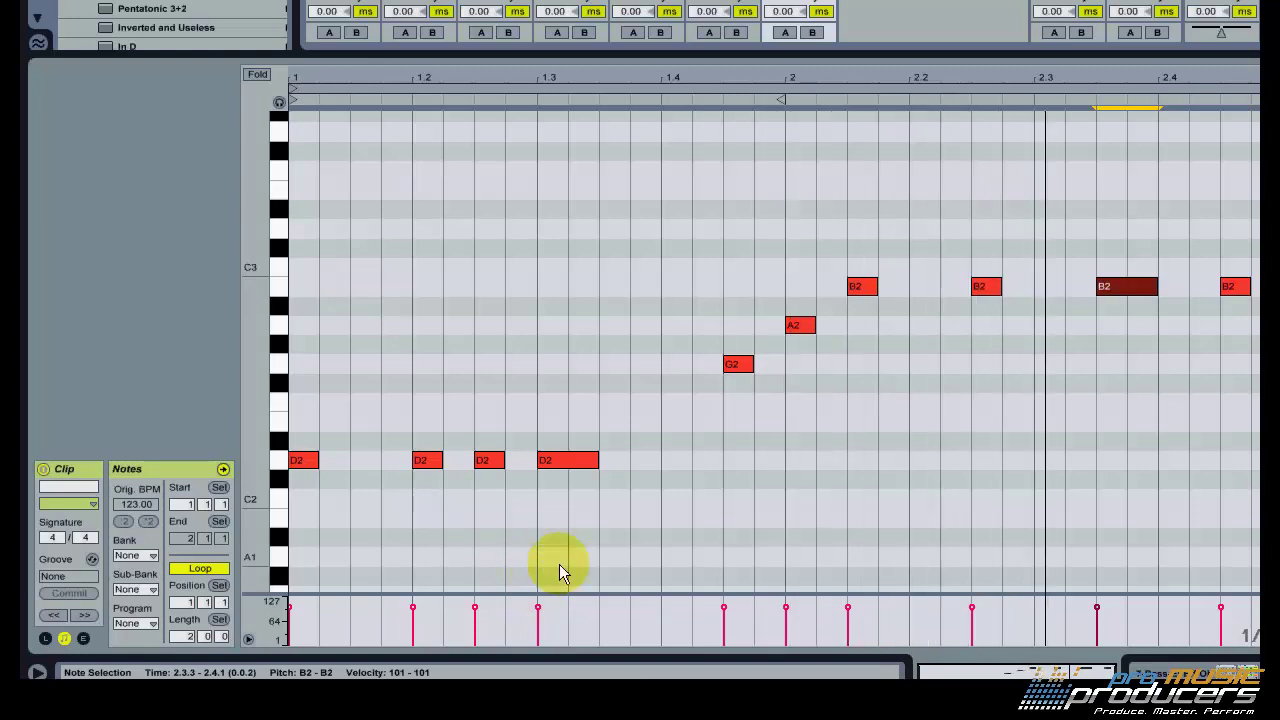
With the grid off, shorten the D2 bass note at 1.3 to slightly over a sixteenth, and set the grid back to 1/16.
right_click(597, 372)
left_click(666, 643)
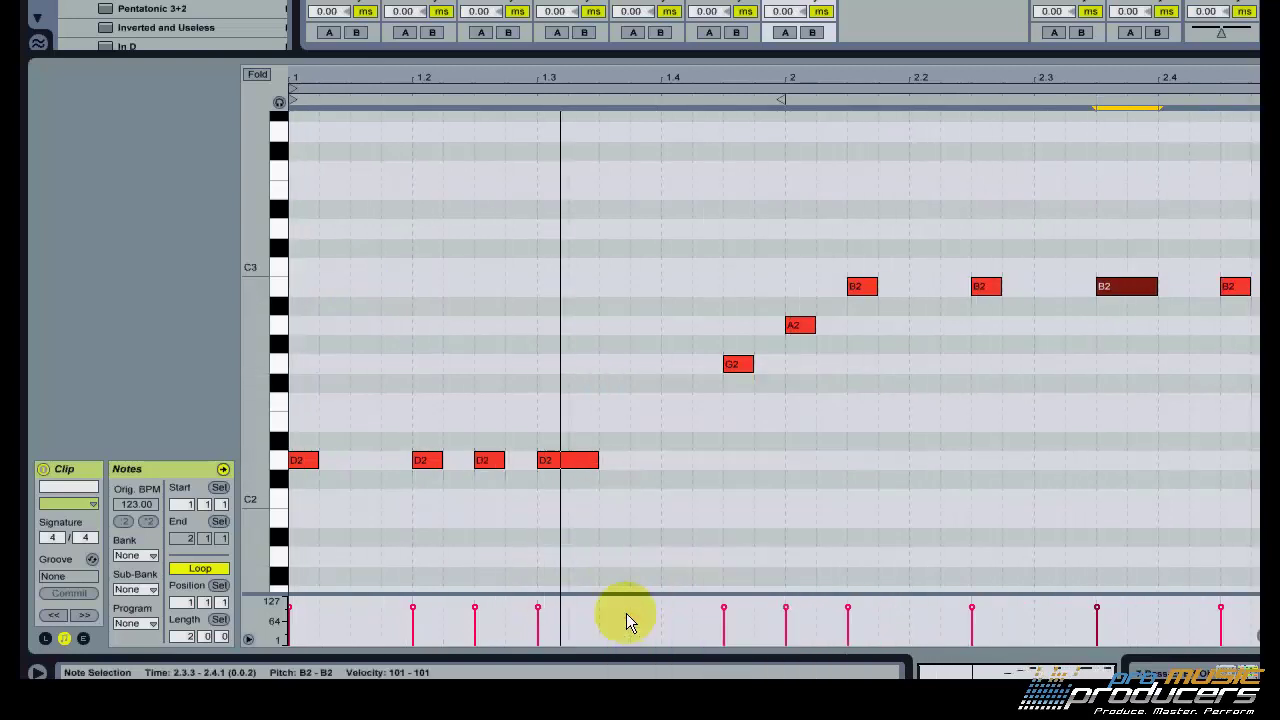
left_click_drag(591, 459, 573, 459)
right_click(606, 372)
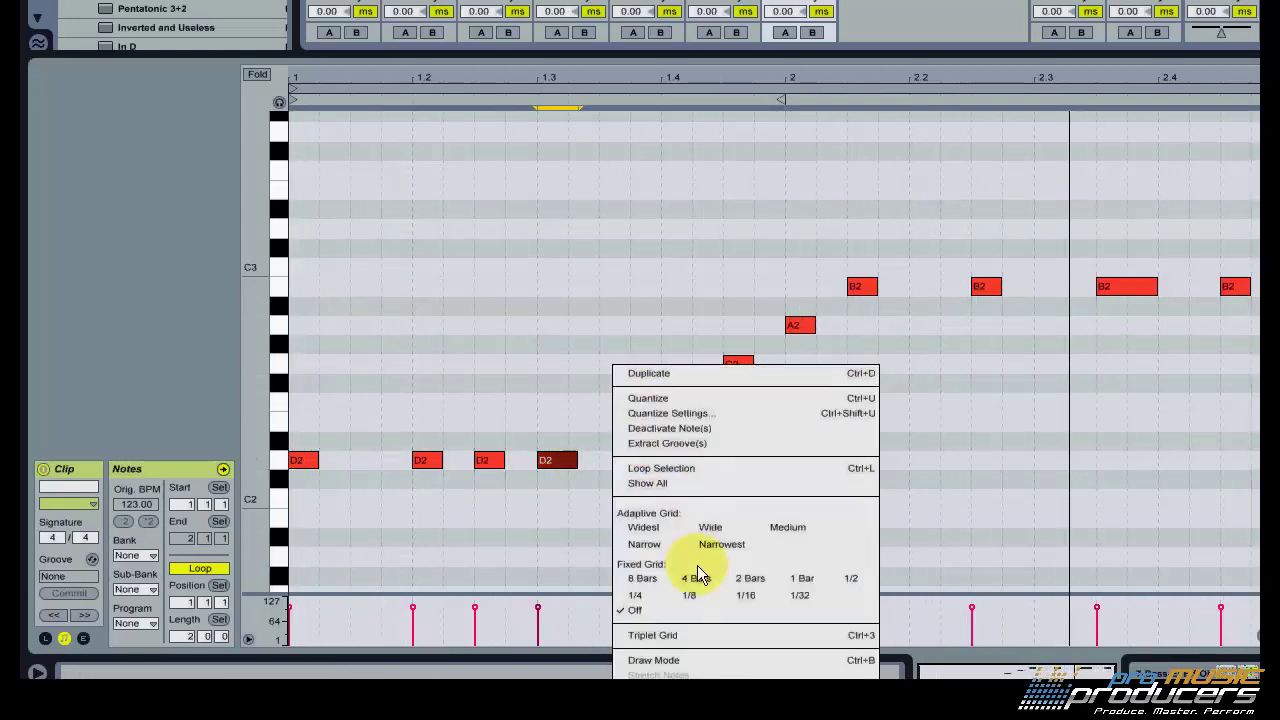
left_click(748, 597)
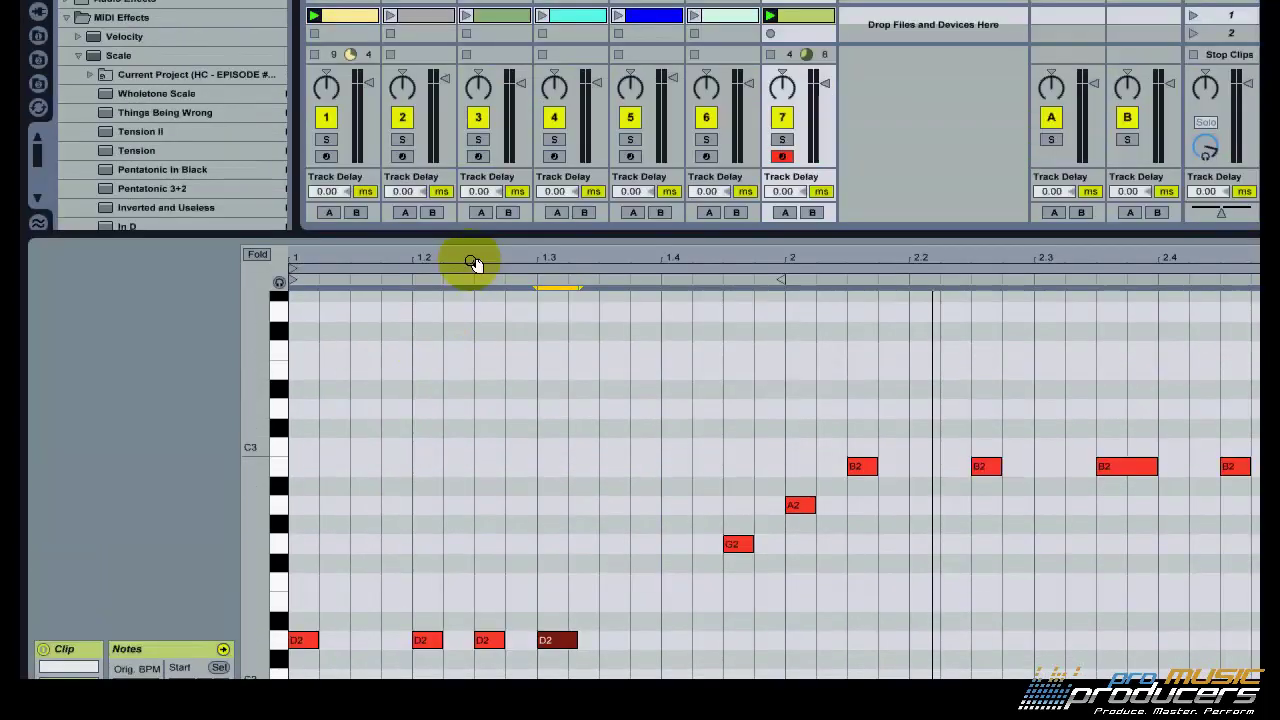
Duplicate the bass clip's two-bar loop and extend the loop start back to bar 1 for a 4-bar length.
left_click(466, 88)
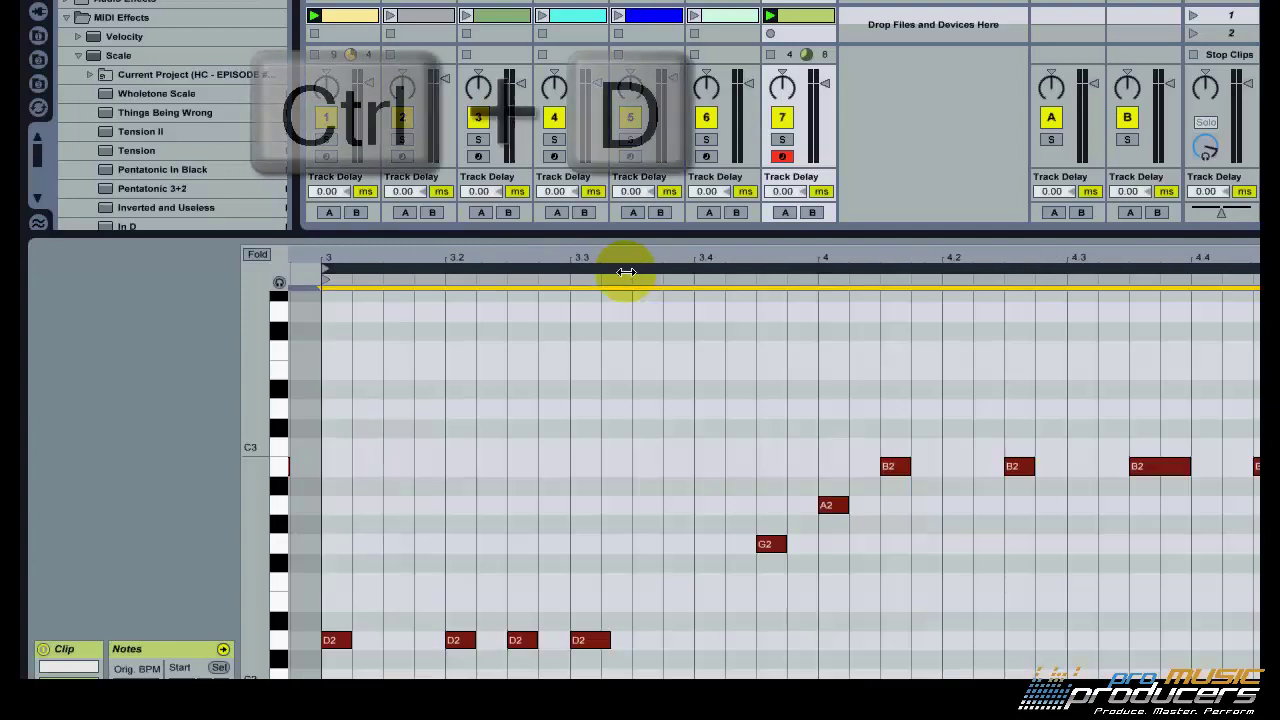
key("ctrl+d")
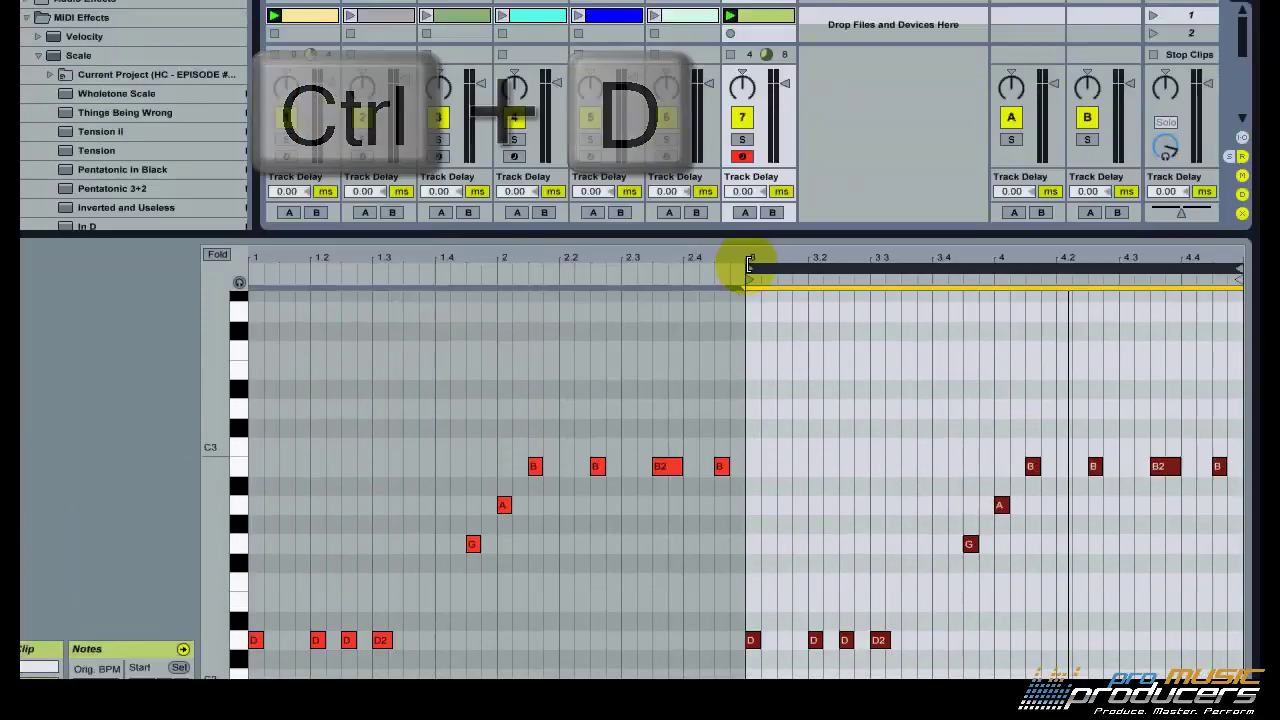
left_click_drag(748, 89, 244, 98)
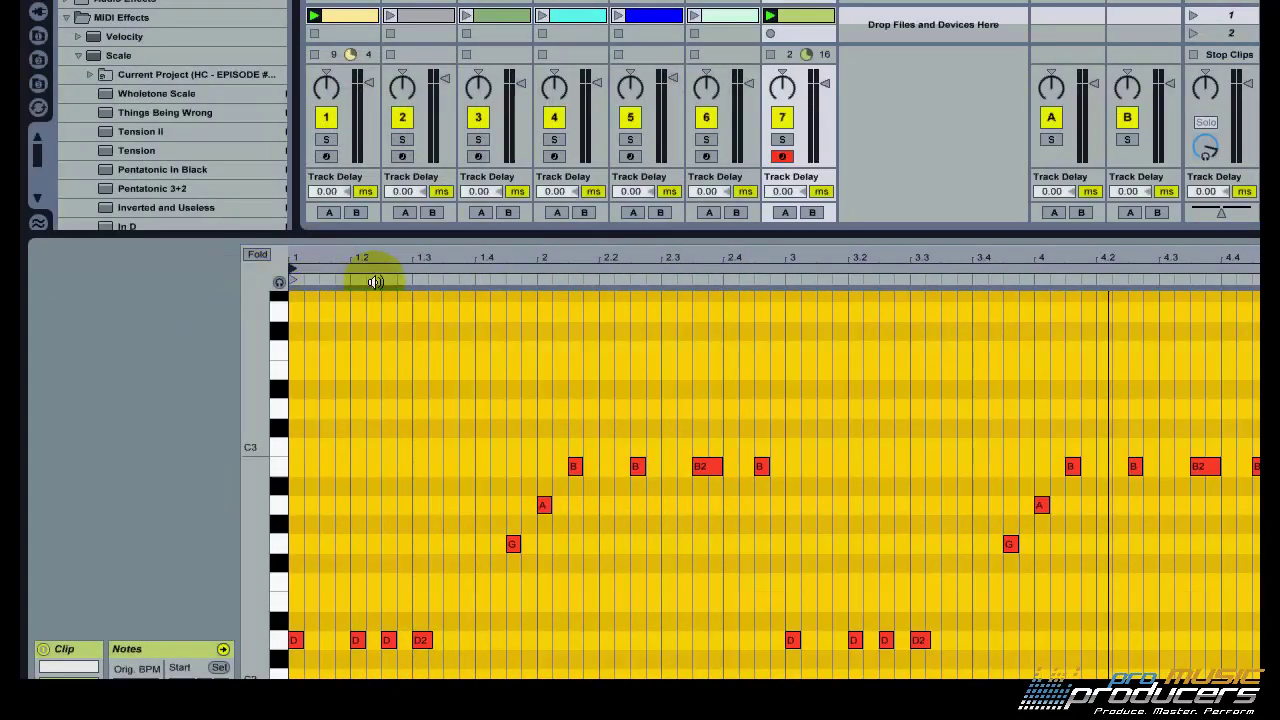
Duplicate the four-bar bass loop and extend the loop start back to bar 1 for an 8-bar length.
left_click(408, 264)
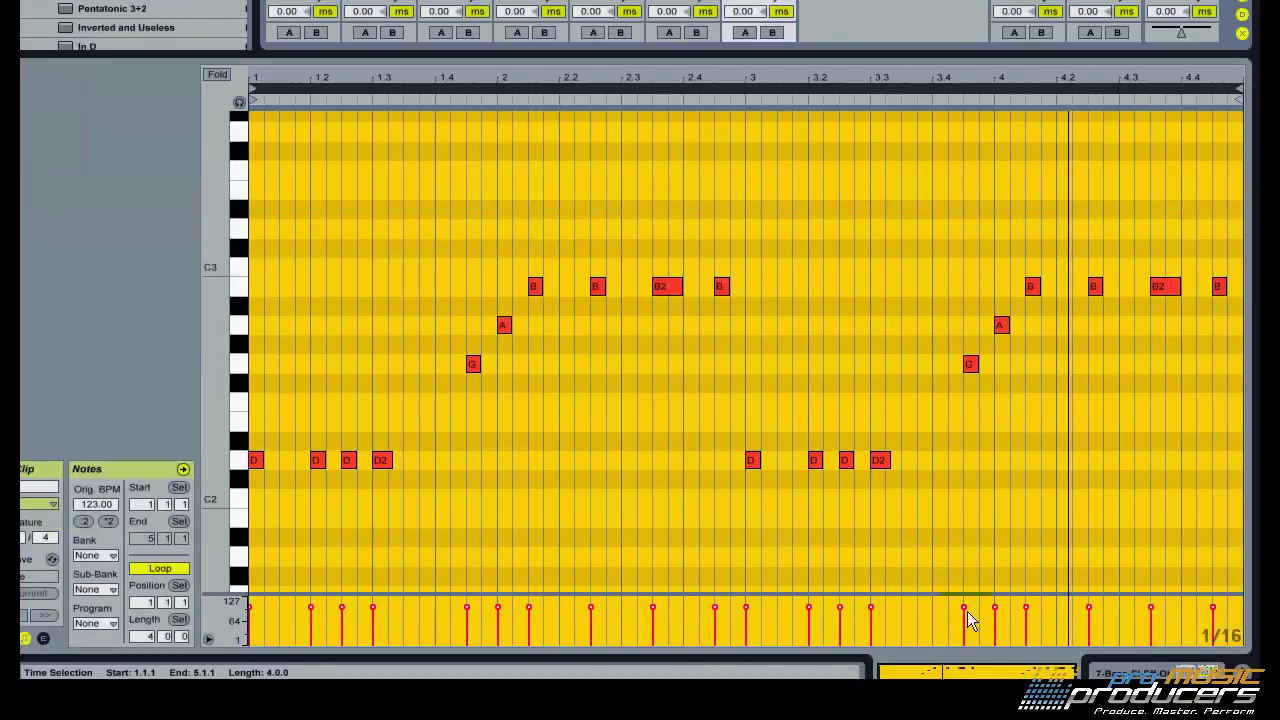
key("ctrl+d")
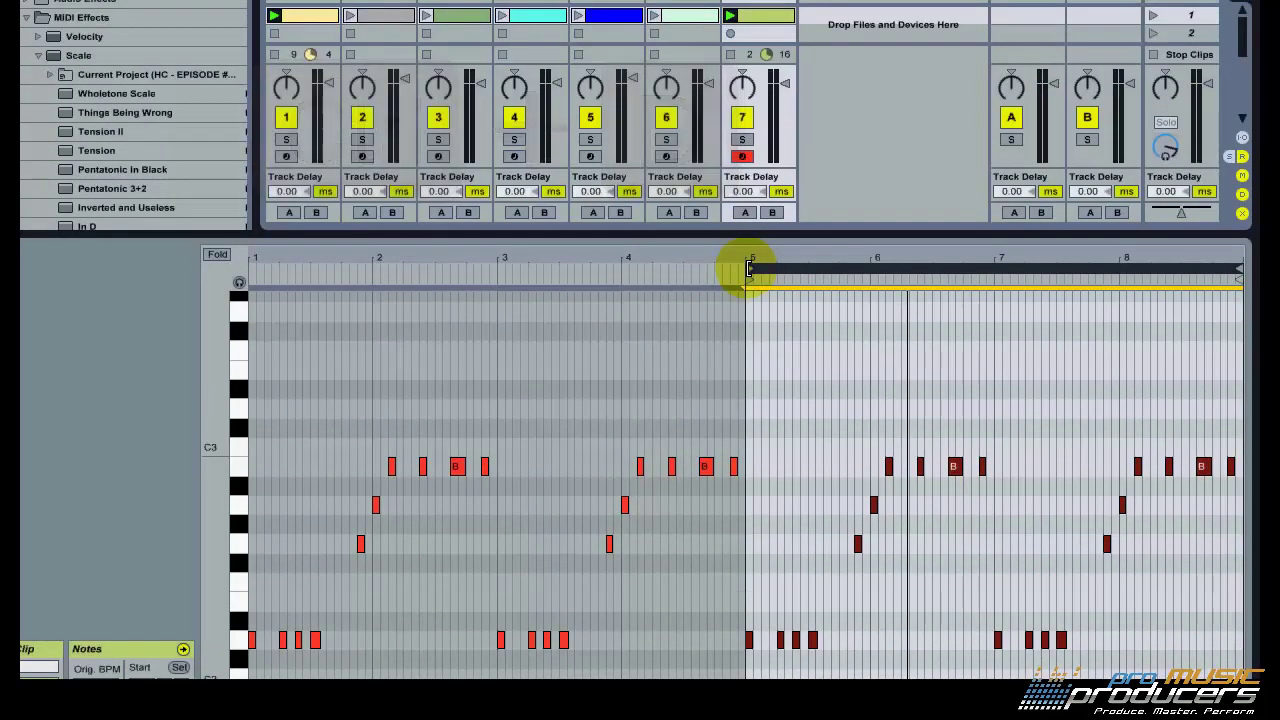
left_click_drag(748, 178, 748, 178)
left_click_drag(748, 265, 252, 265)
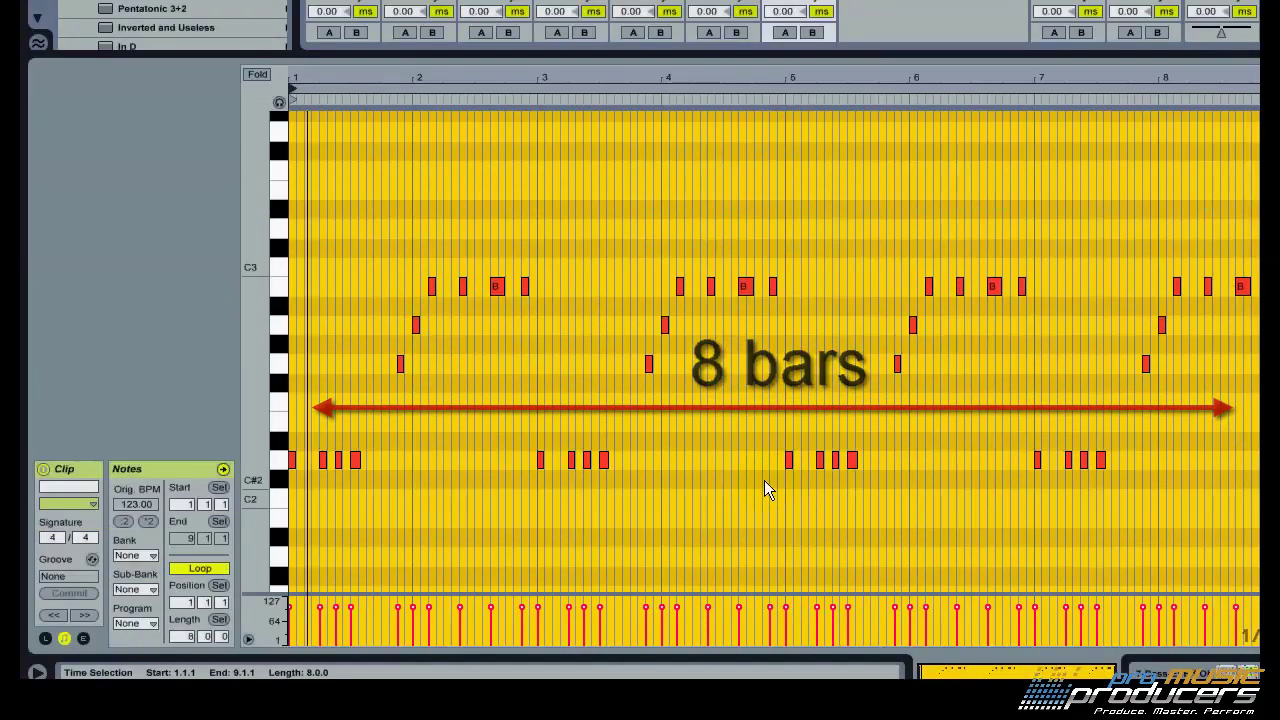
Transpose all bass notes in bars 5 and 6 up five semitones so the phrase starts on G2.
left_click_drag(764, 480, 1006, 304)
left_click(1026, 245)
left_click_drag(1028, 245, 766, 365)
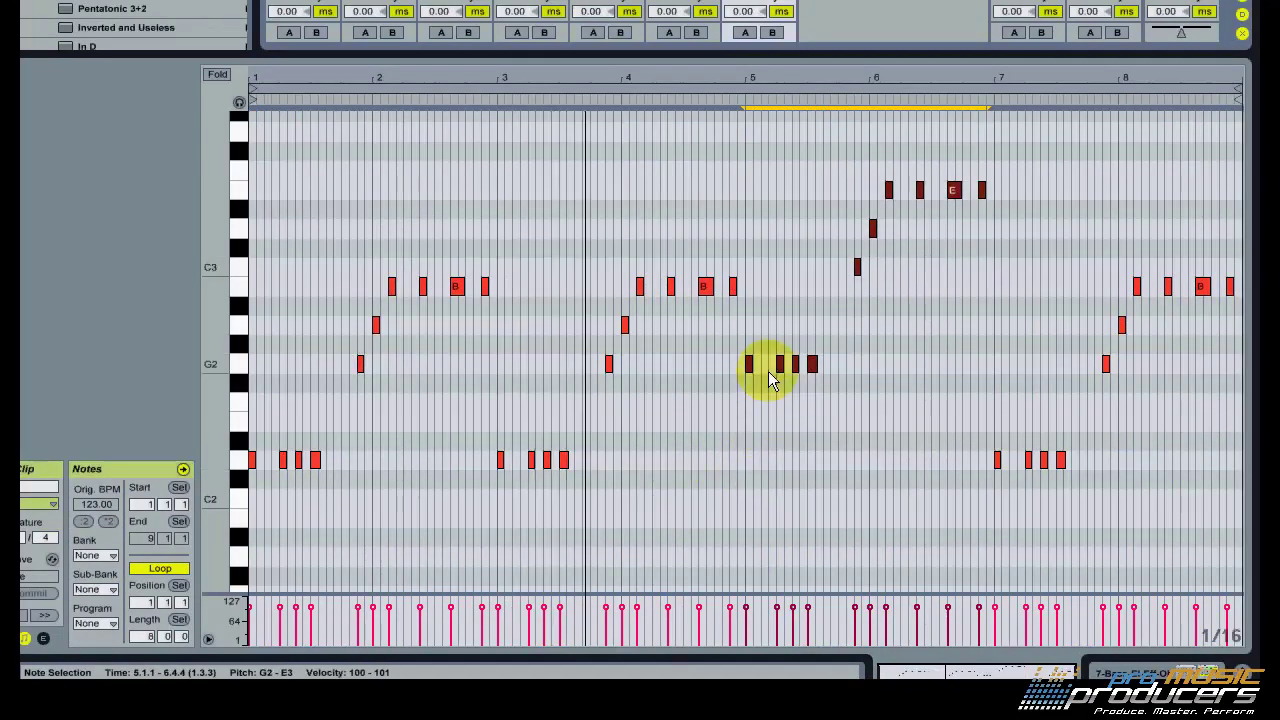
Transpose all bass notes in bars 7 and 8 up five semitones so the phrase starts on G2.
left_click_drag(988, 485, 1229, 286)
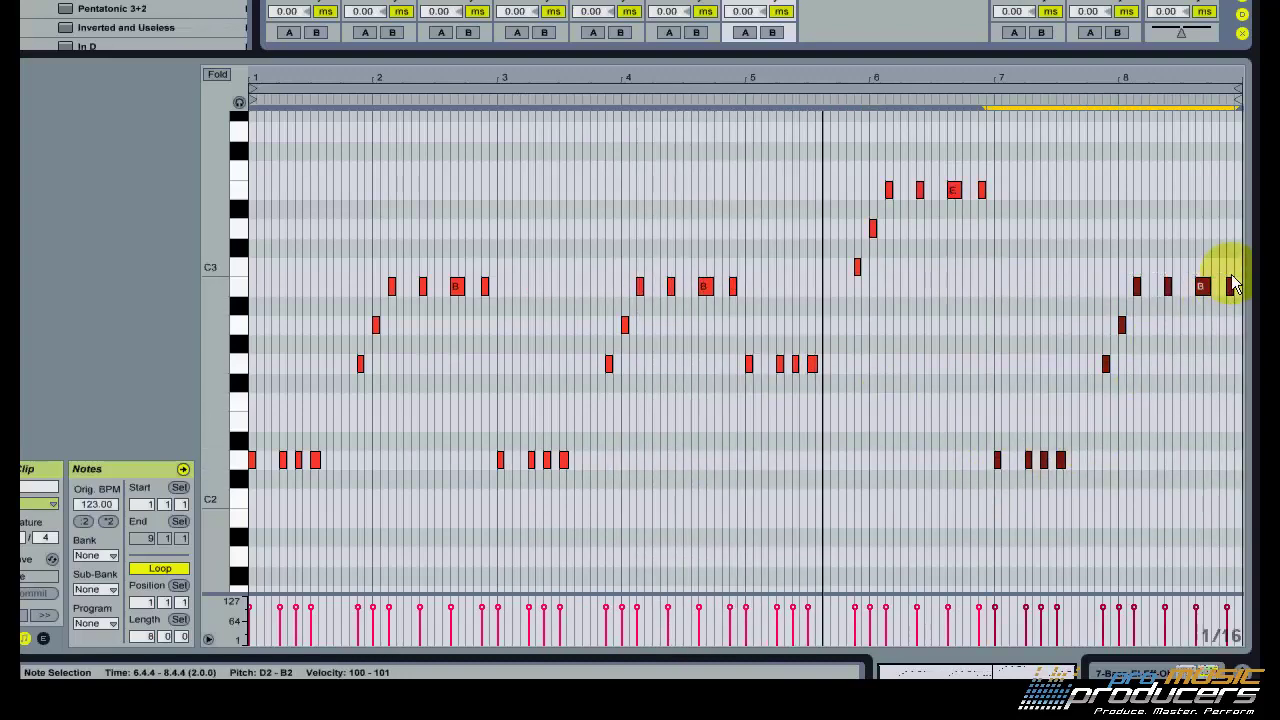
key("Up")
key("Up")
key("Up")
key("Up")
key("Up")
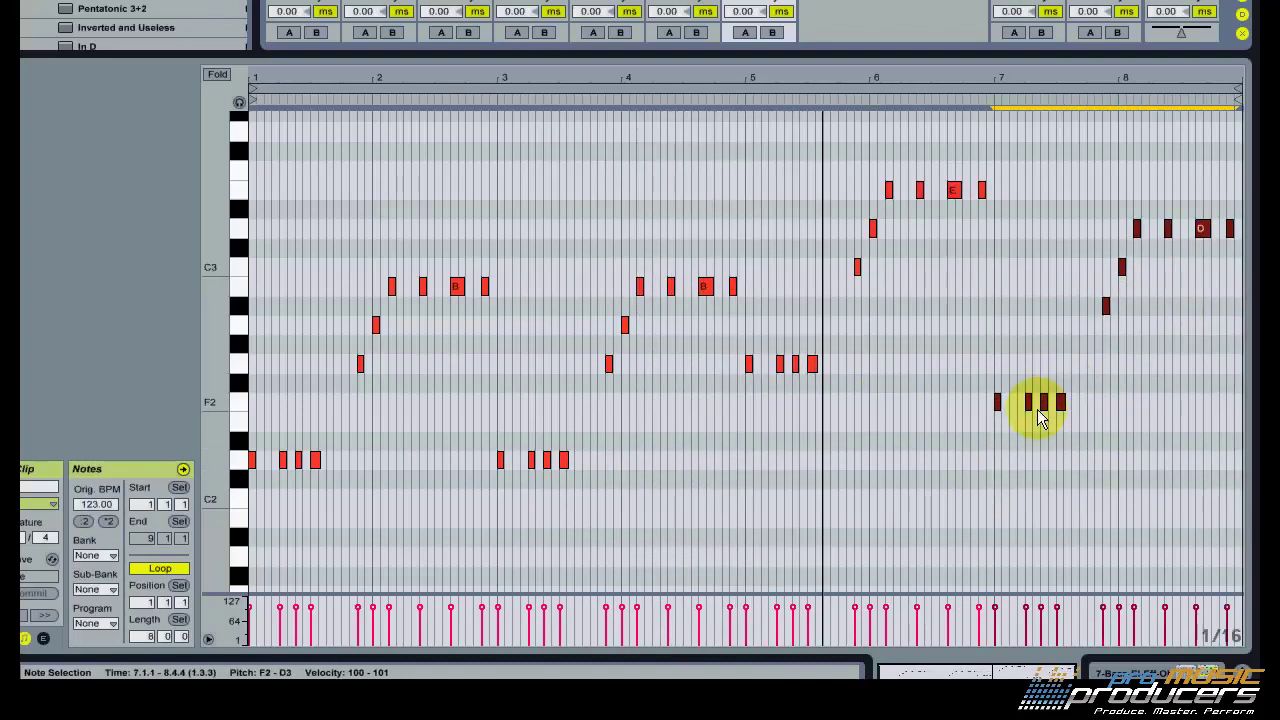
Check the D3 note at 6.1 and the E3 notes in bars 6 and 8, and play the bass line.
left_click(872, 227)
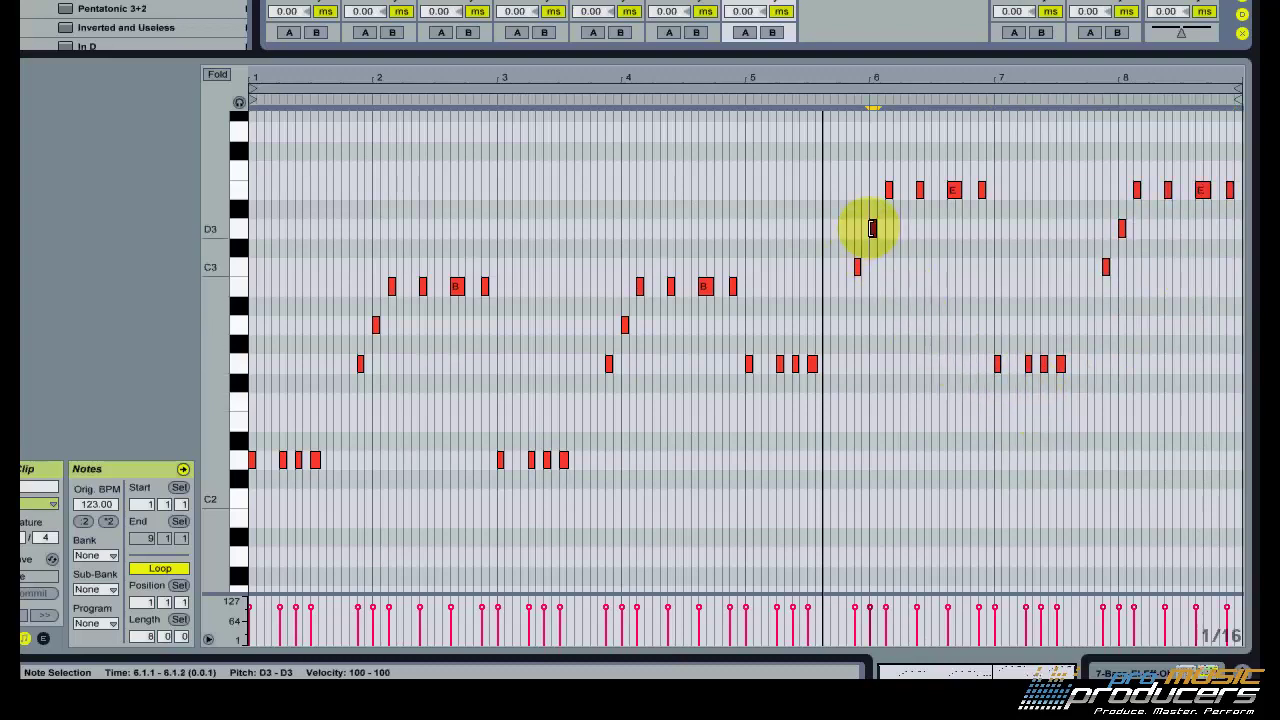
left_click_drag(886, 176, 1204, 202)
left_click_drag(1204, 300, 1238, 287)
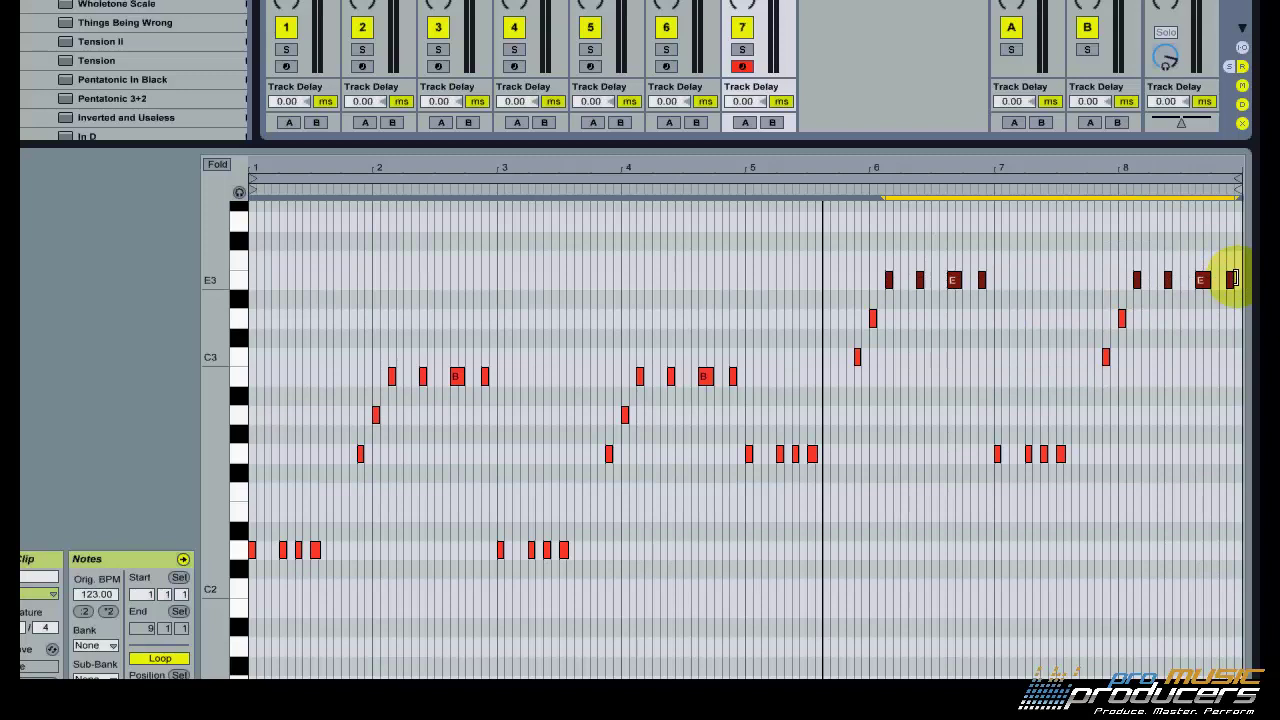
key("space")
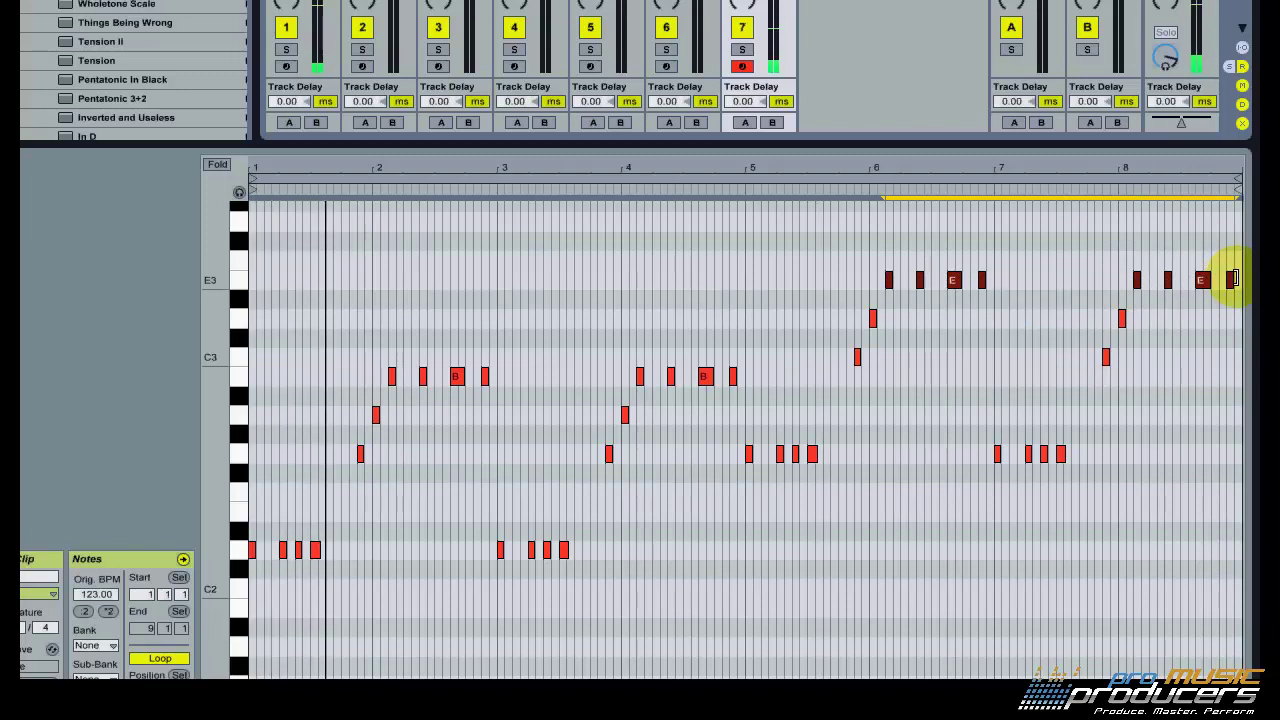
Lower the rising note runs starting at 5.4.3 and 7.4.3 by three semitones to A2, B2 and C#3, and play the clip.
left_click_drag(836, 392, 1230, 268)
key("Down")
key("Down")
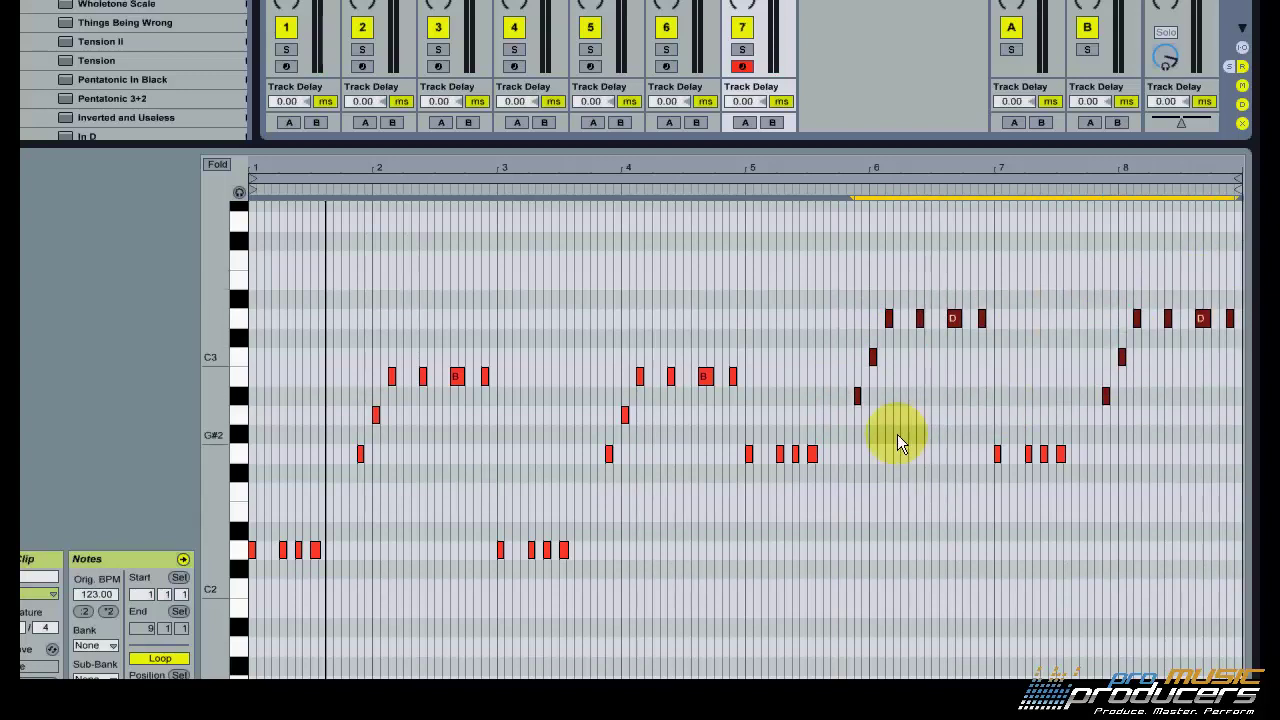
key("Down")
key("space")
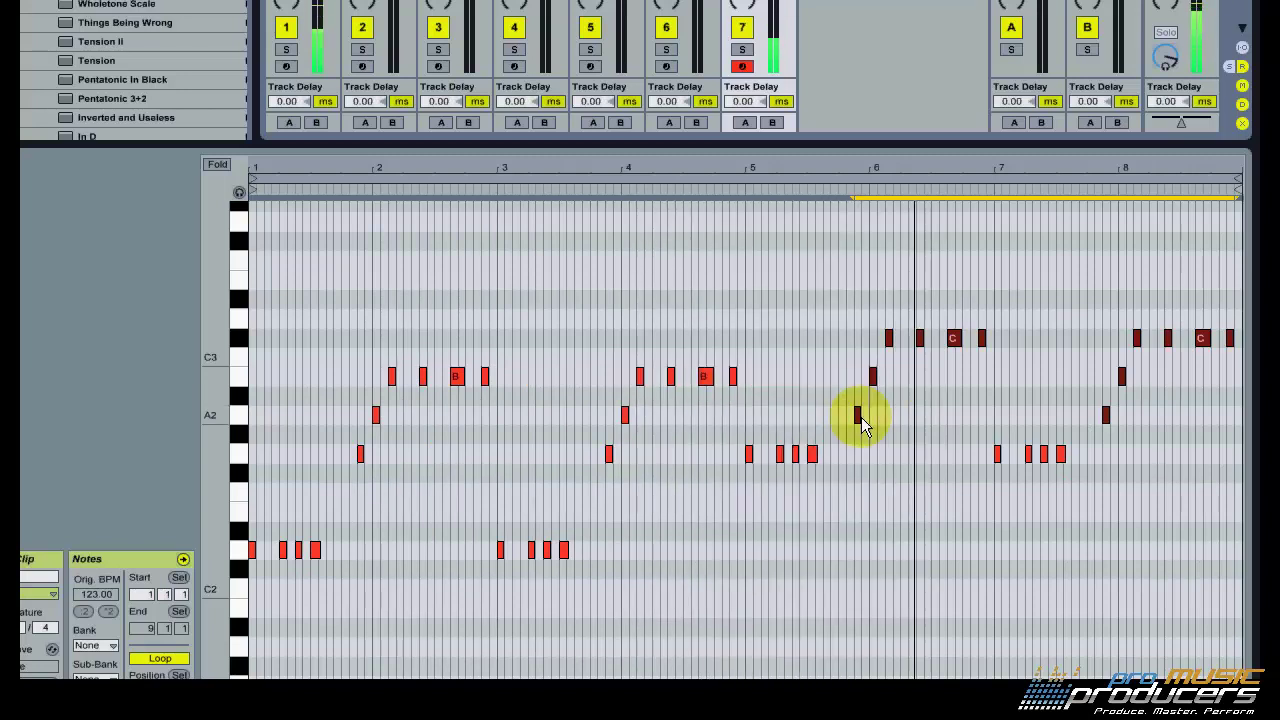
key("space")
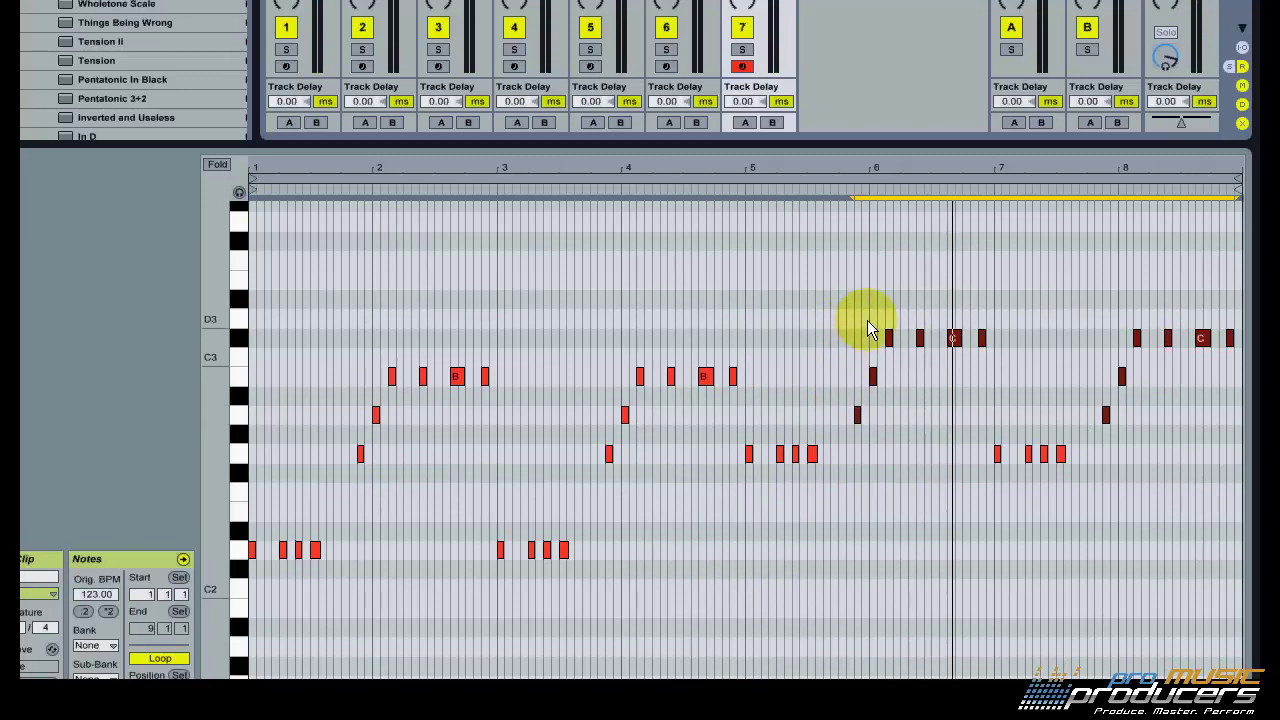
Raise the C#3 bass notes in bars 6 and 8 one semitone to D3 and play the clip from about bar 5.
left_click_drag(868, 330, 1223, 334)
key("Up")
key("space")
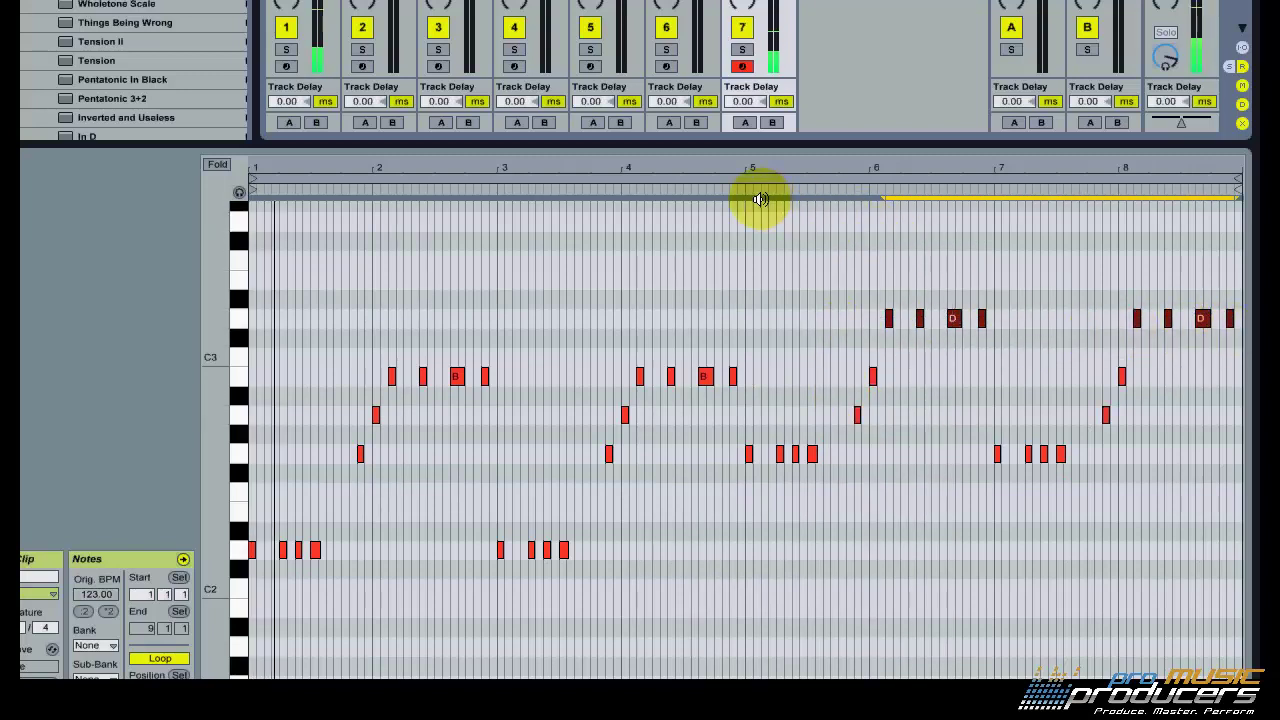
left_click(735, 194)
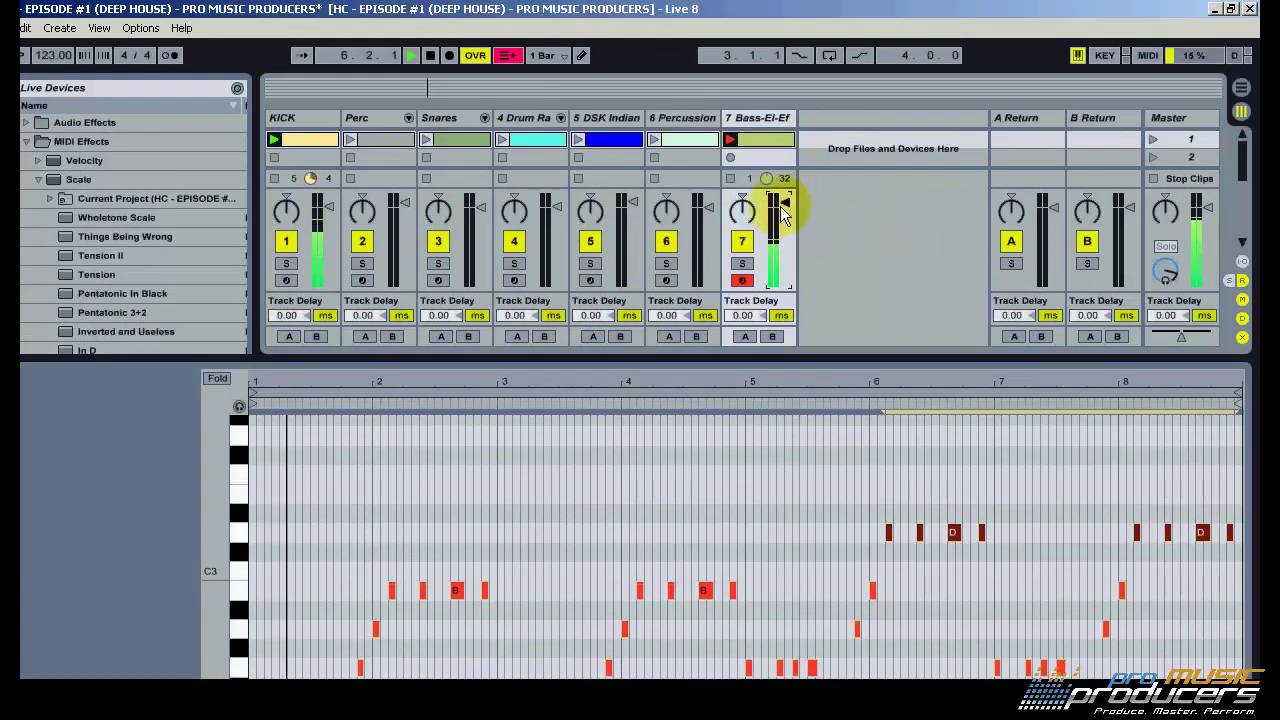
Hide the bass clip's detail view and launch scene 1 to hear all the tracks together.
left_click(770, 140)
key("ctrl+alt+l")
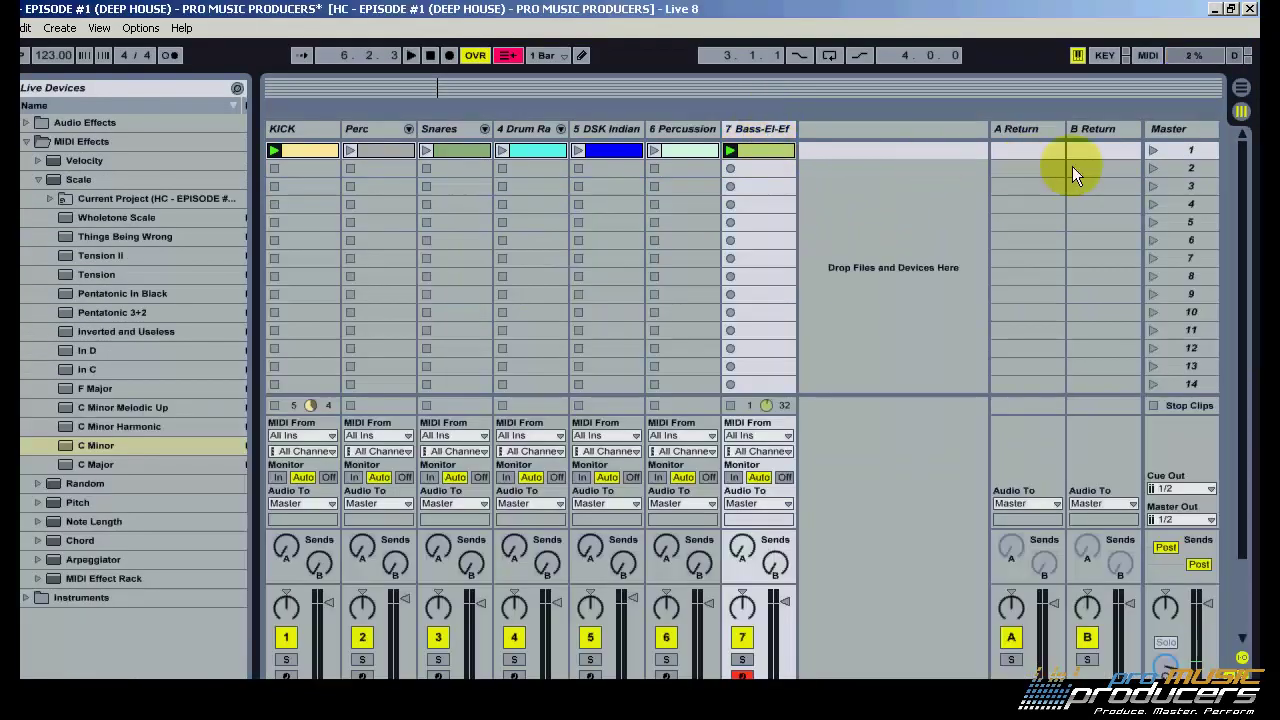
left_click(1157, 148)
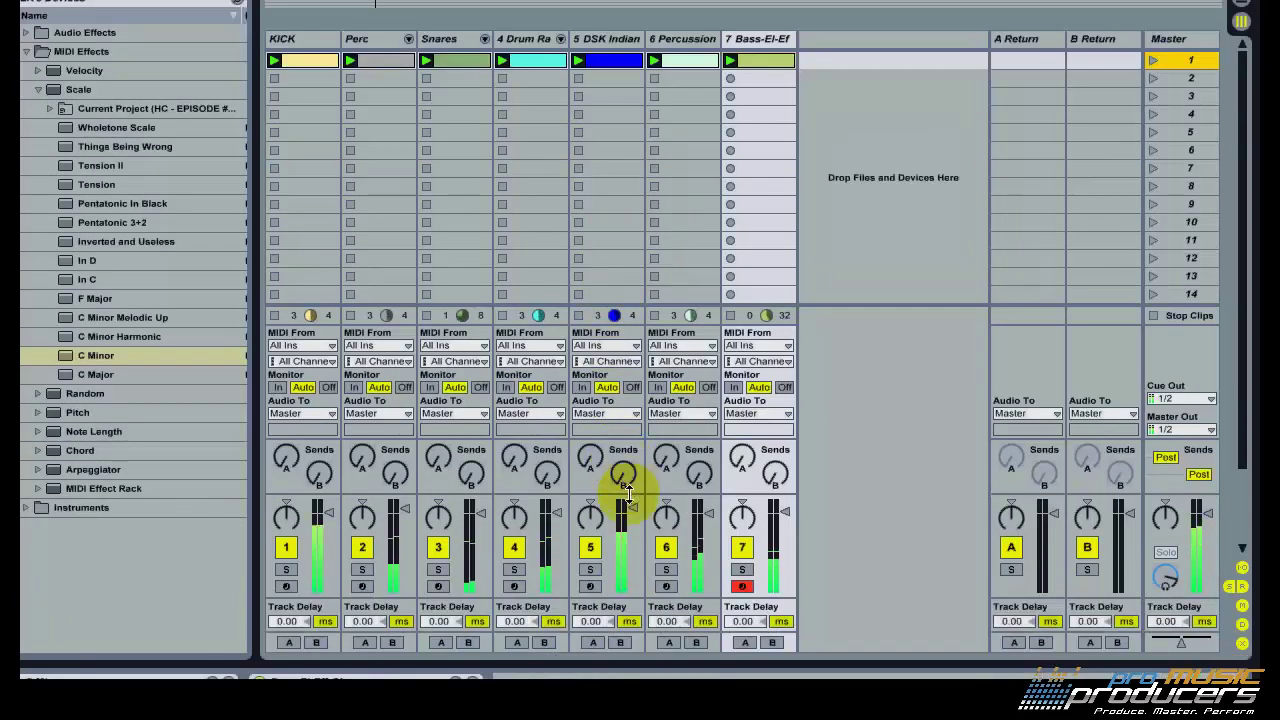
left_click(631, 510)
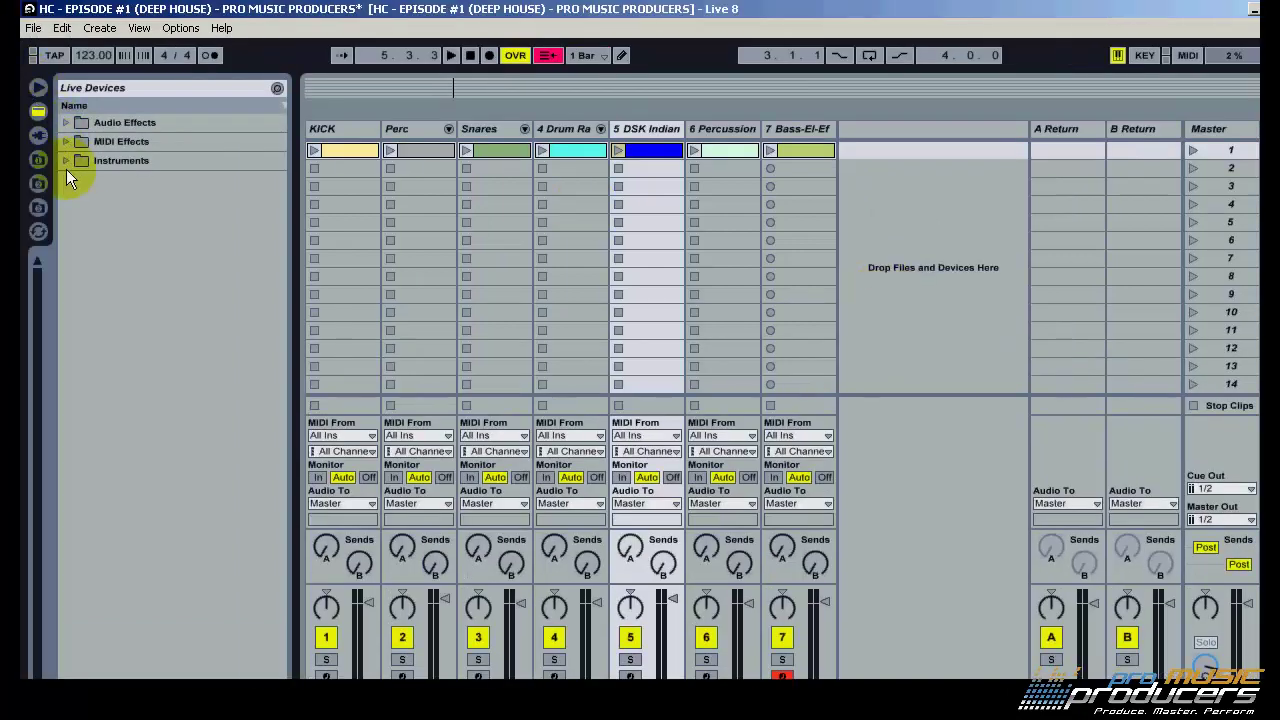
Add the Synth-Watery Pipe preset from the Instrument Rack's Synth Chord folder on a new MIDI track.
left_click(70, 162)
left_click(79, 350)
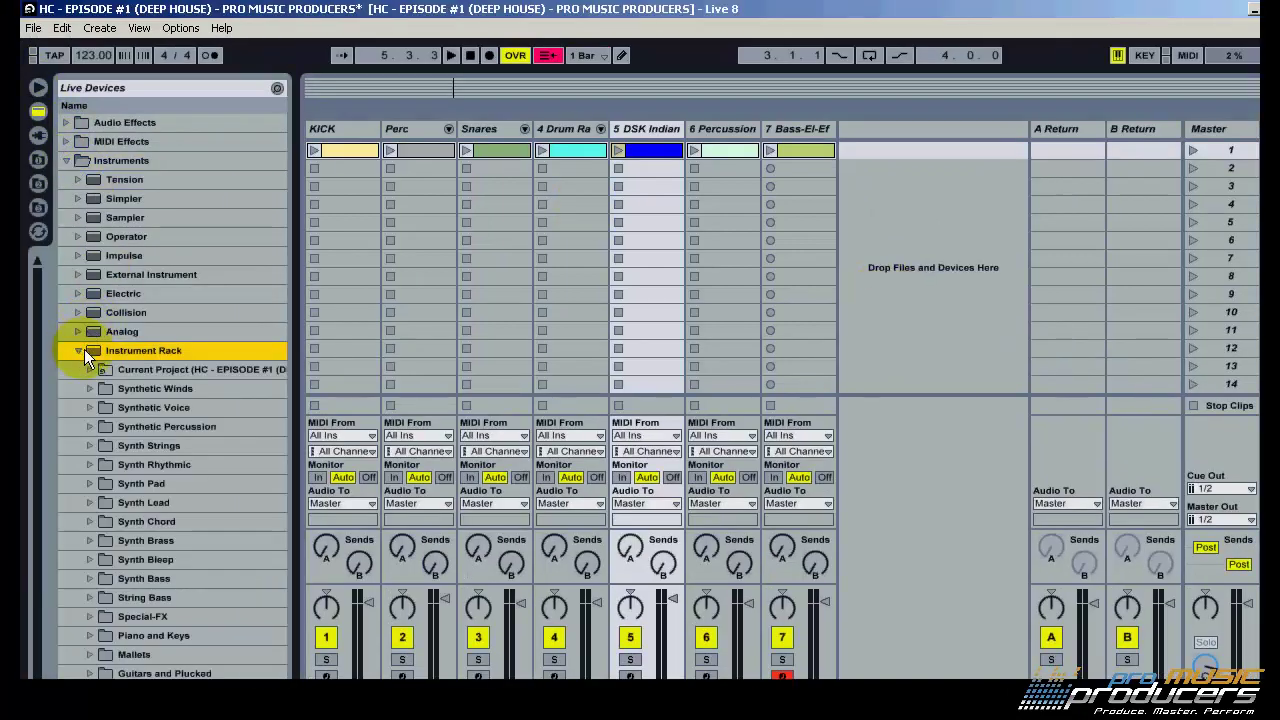
left_click(91, 521)
left_click(156, 451)
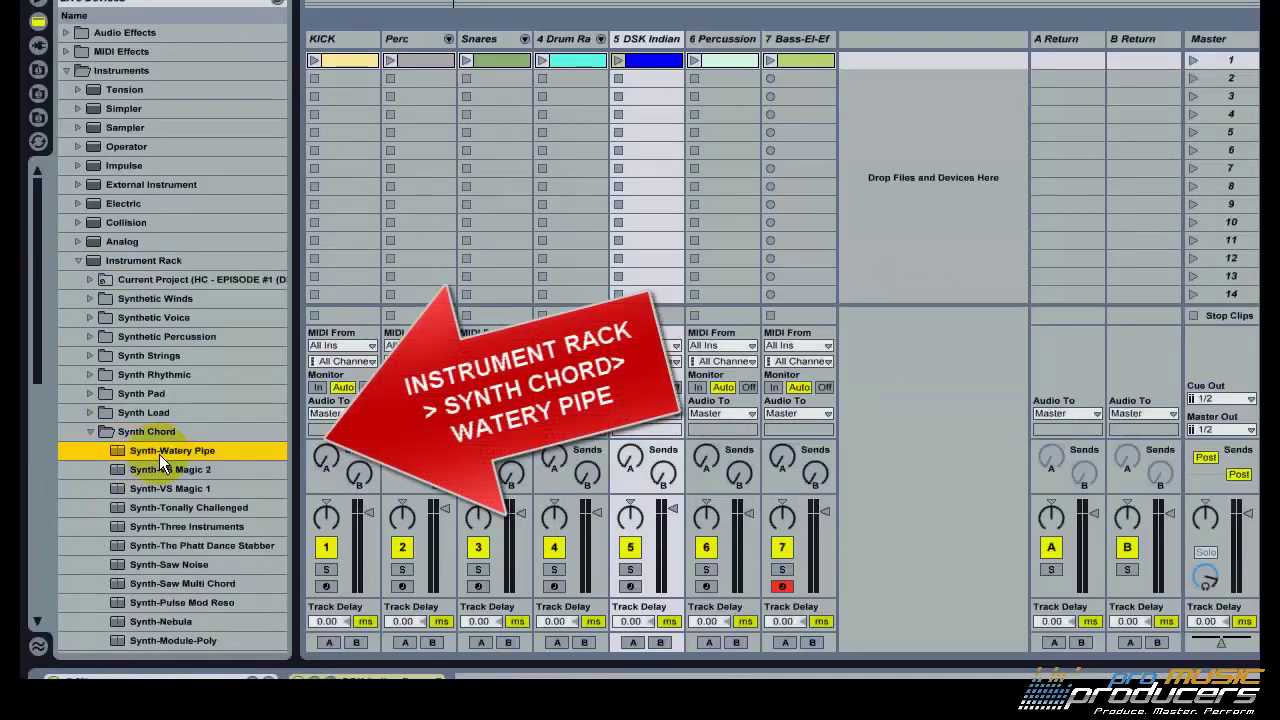
left_click_drag(156, 451, 921, 399)
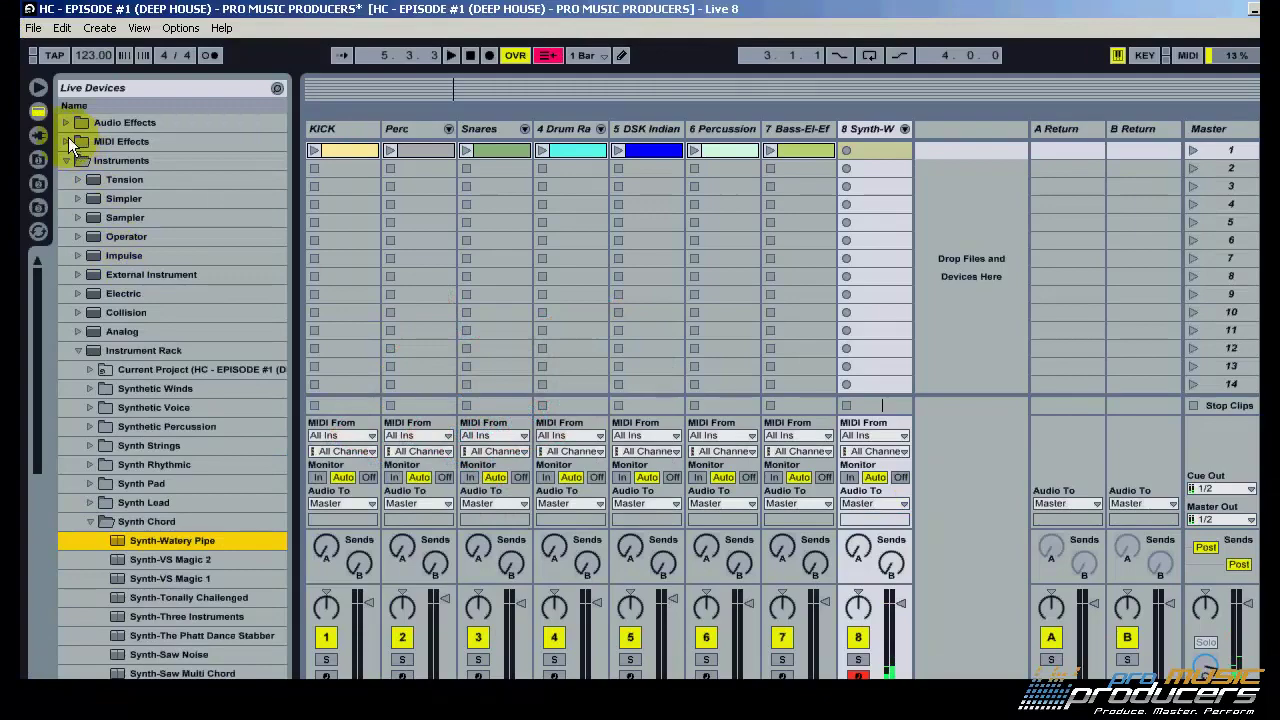
Add EQ Eight to the Synth-Watery Pipe track and set band 1 to a low cut at 170 Hz.
left_click(64, 160)
left_click(67, 122)
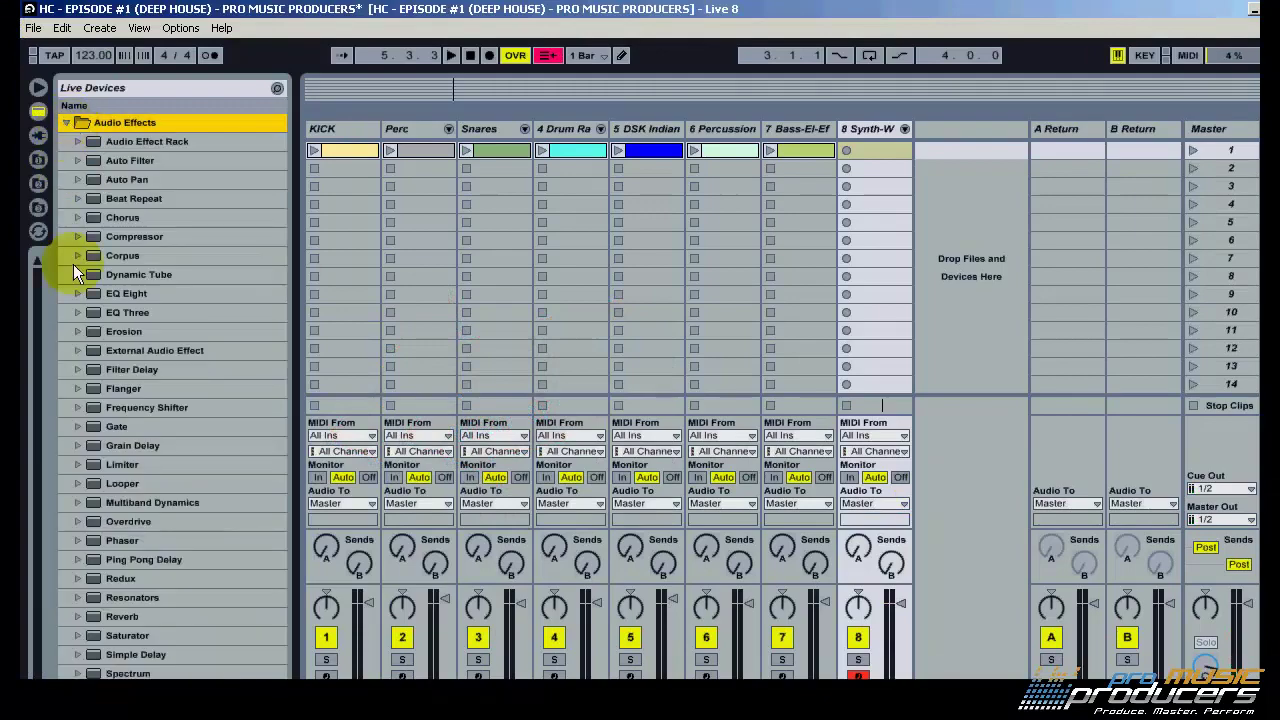
left_click_drag(132, 294, 411, 642)
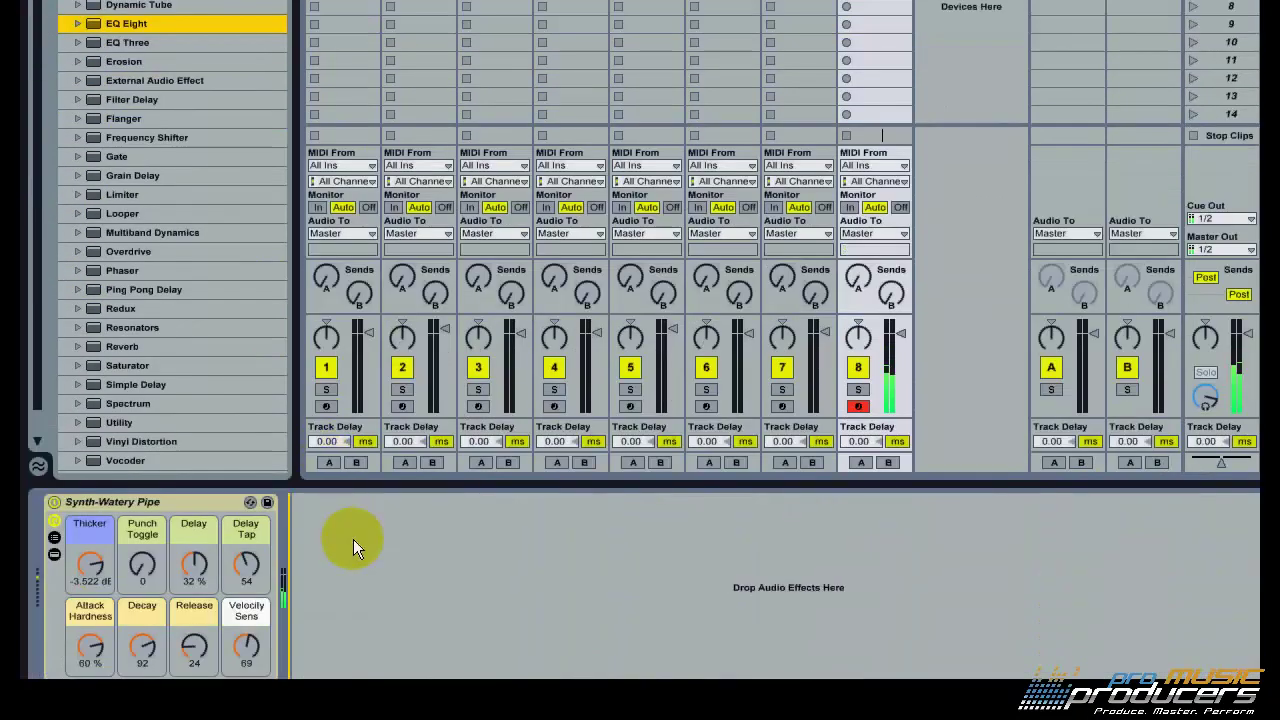
left_click(400, 636)
left_click_drag(454, 569, 483, 566)
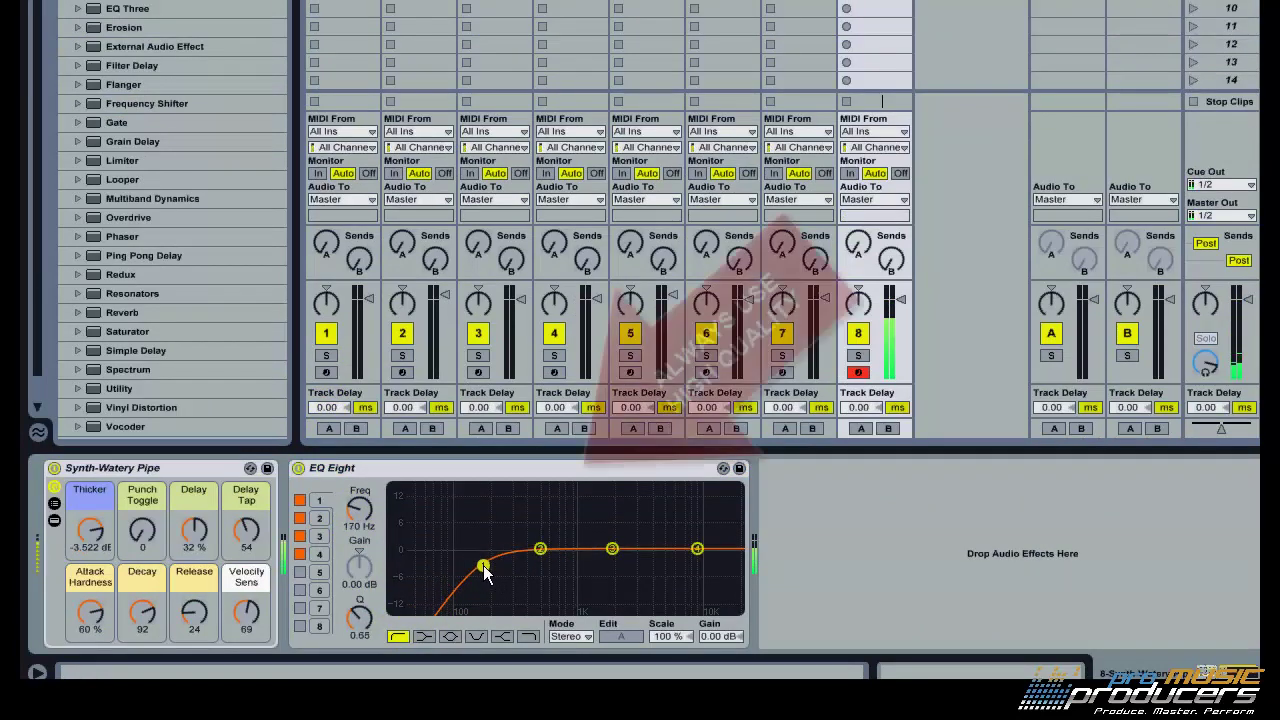
left_click(489, 465)
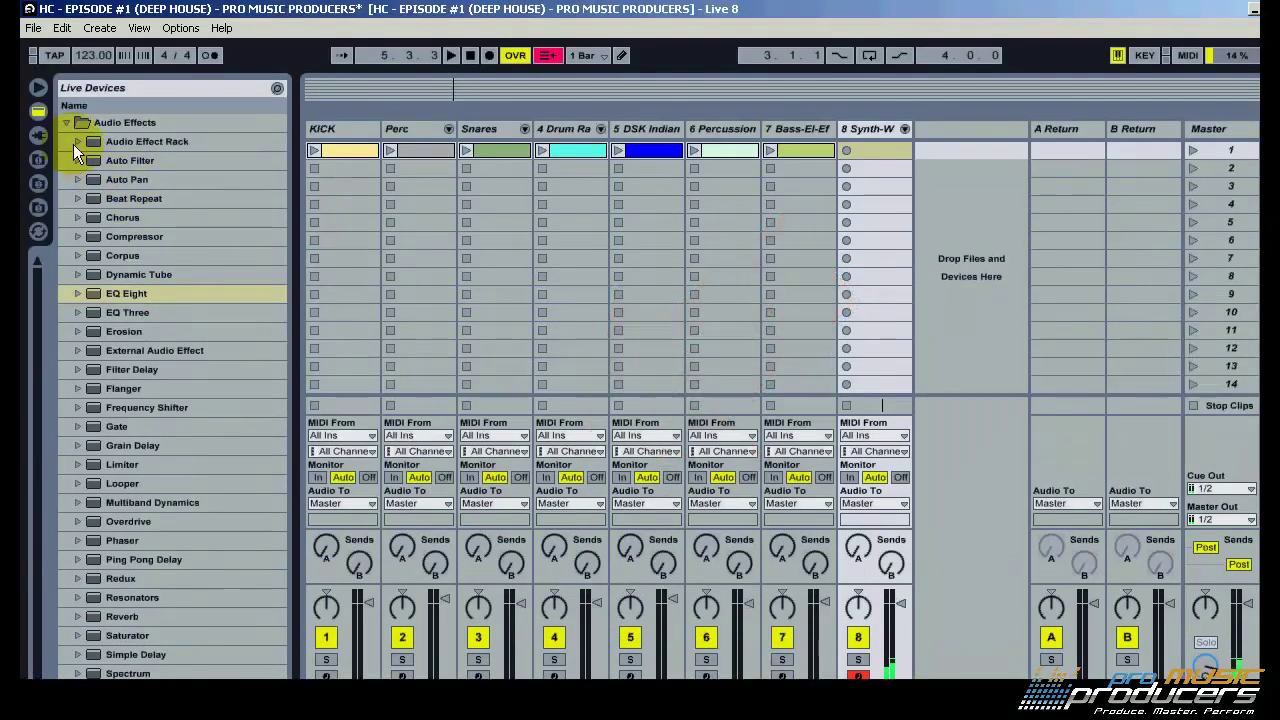
Add the Chord MIDI effect before the Synth-Watery Pipe instrument and adjust its Shift 1 and Shift 2 controls.
left_click(68, 121)
left_click(66, 141)
left_click(114, 251)
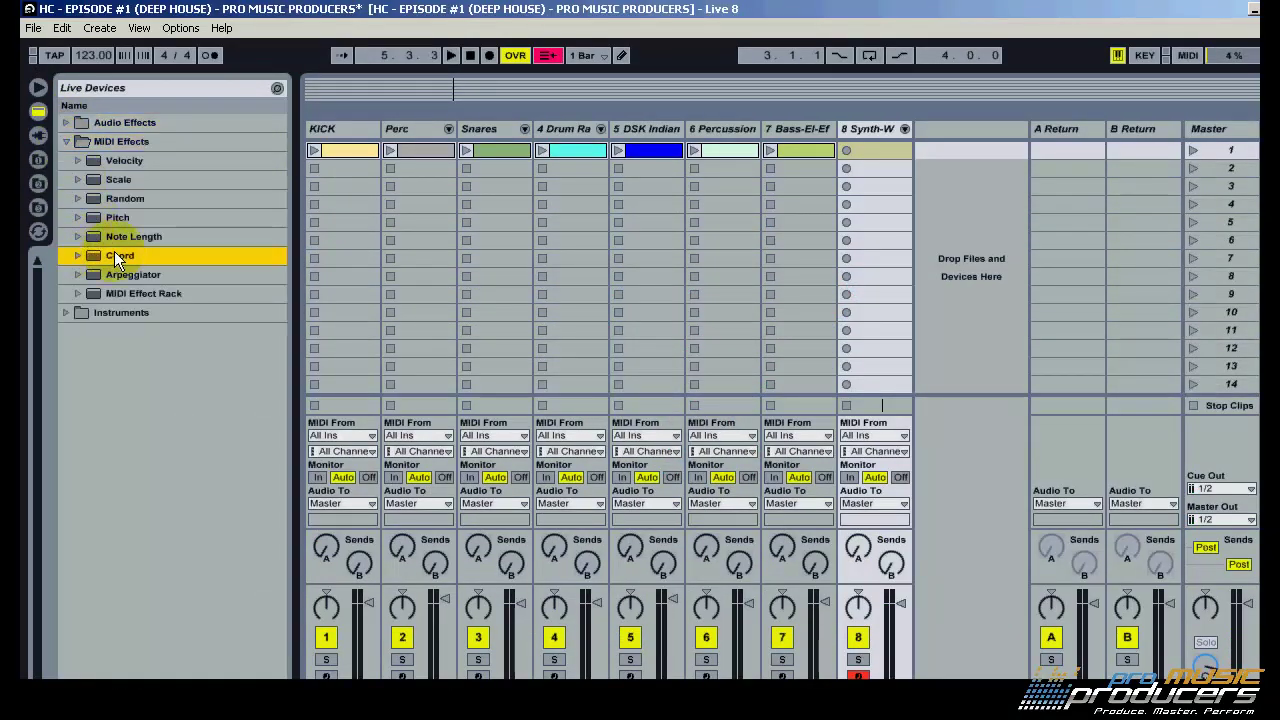
left_click_drag(65, 534, 65, 534)
left_click(77, 515)
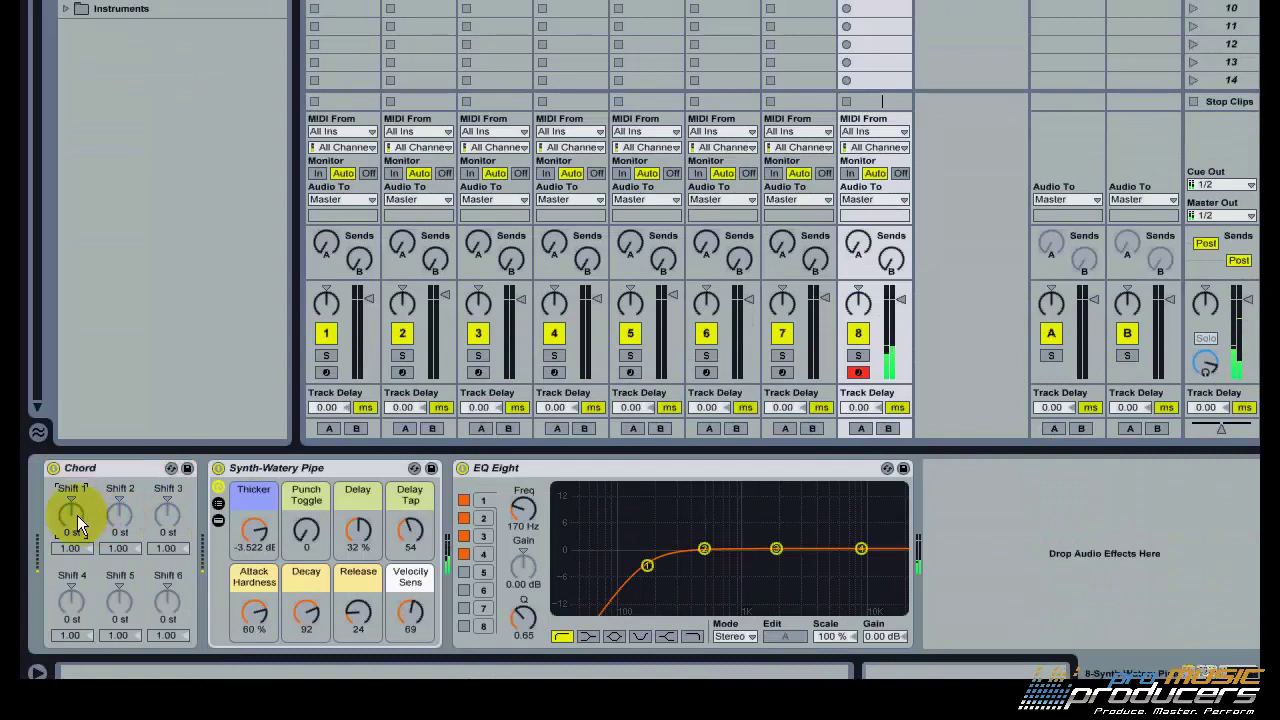
left_click(119, 520)
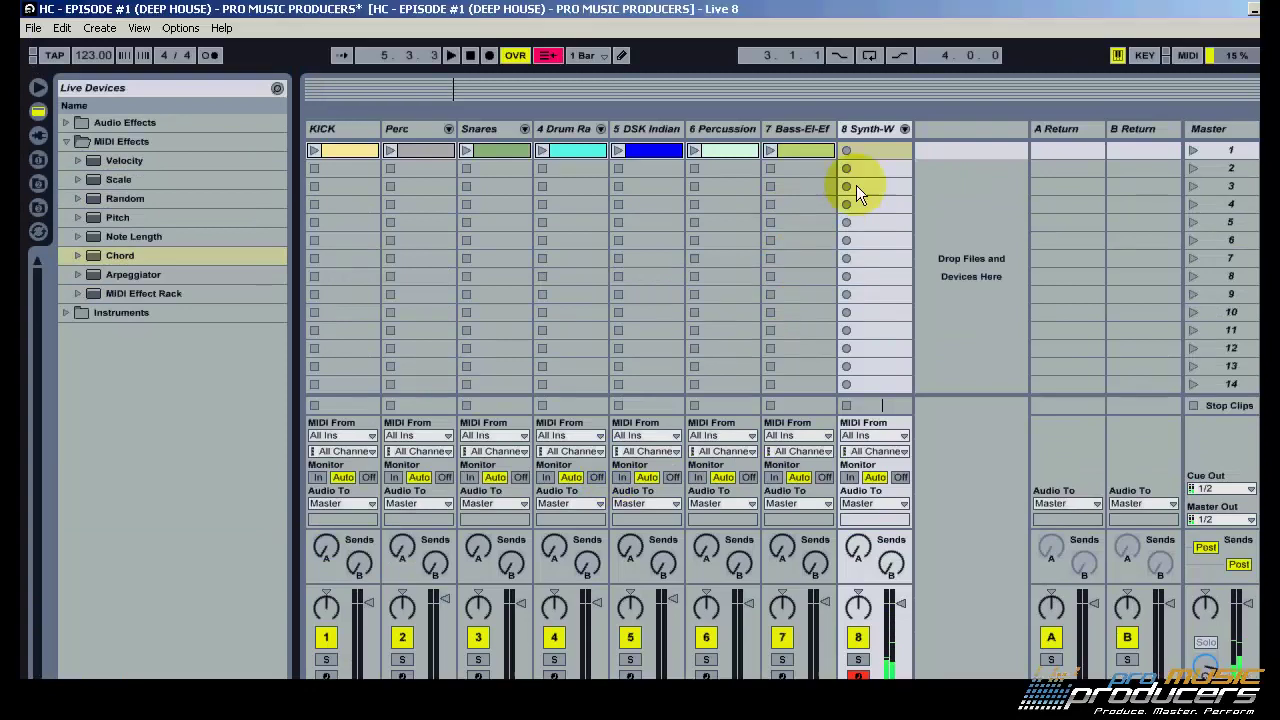
Create an empty MIDI clip in scene 1 of the Synth-Watery Pipe track, launch it, and stop playback.
double_click(874, 144)
left_click(844, 142)
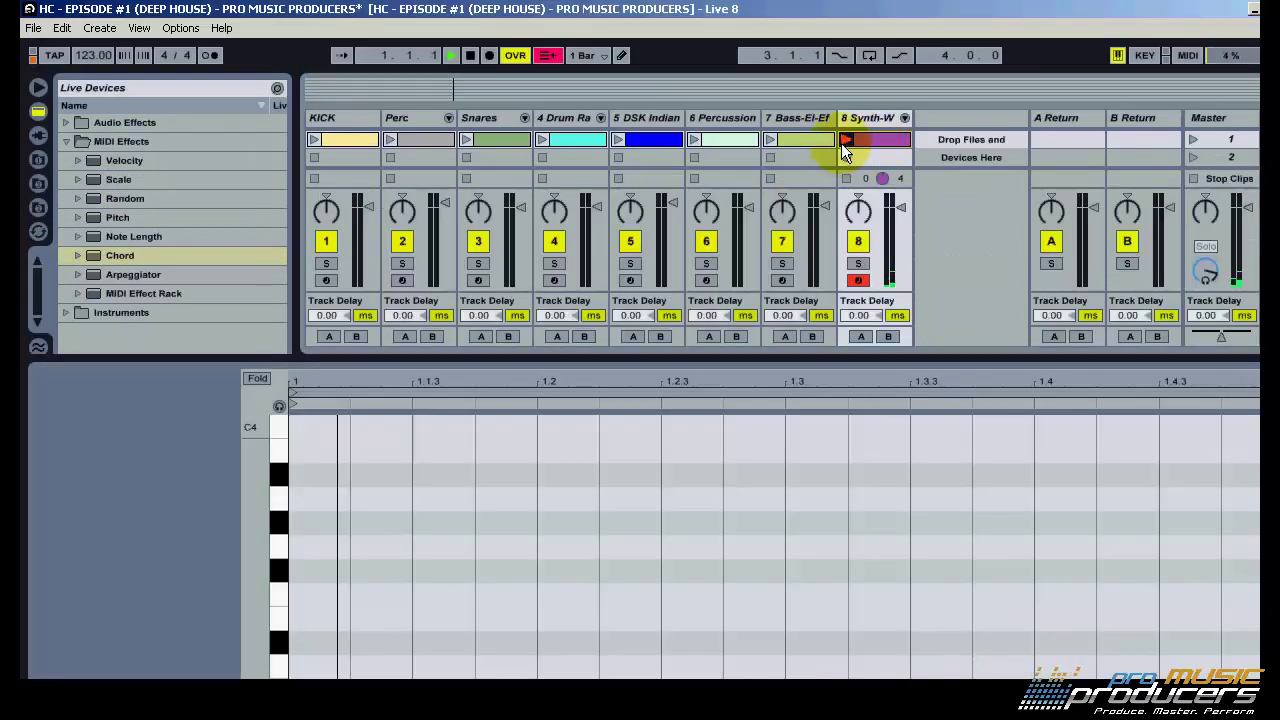
left_click(469, 57)
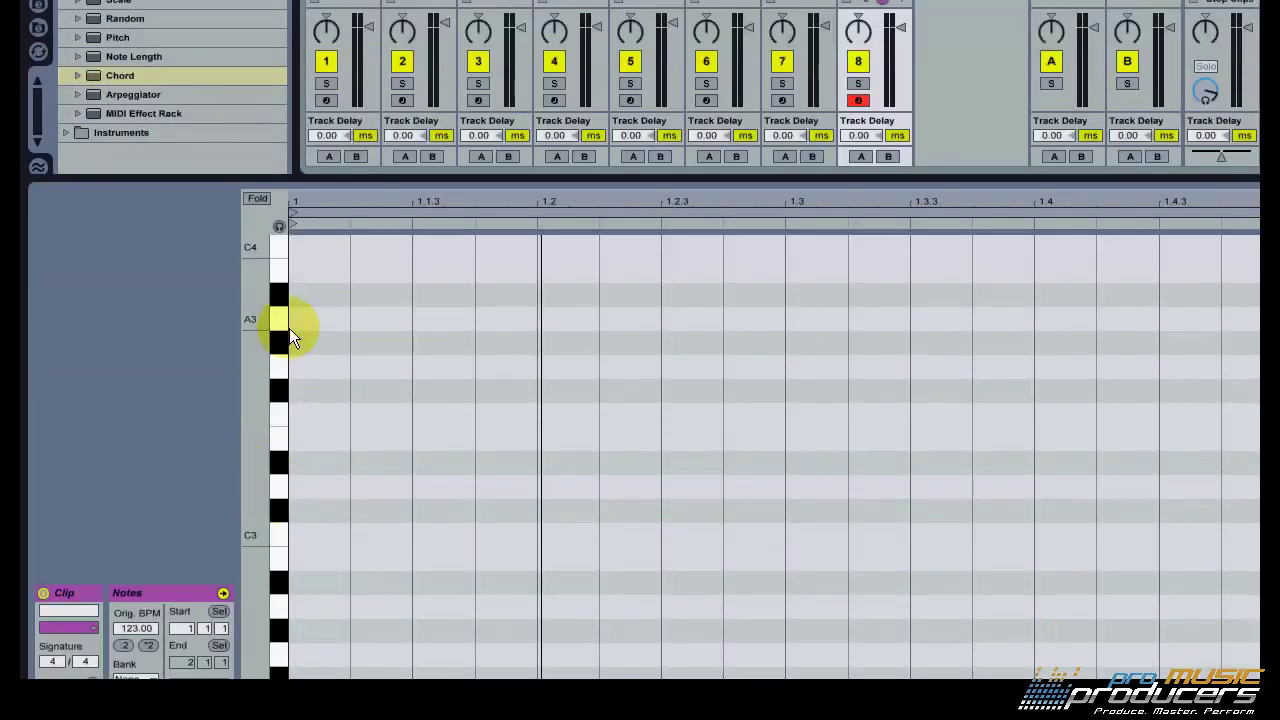
Enter five sixteenth-note D2 notes in the Synth-Watery Pipe clip at 1, 1.1.4, 1.2.3, 1.3.3 and 1.4.3.
left_click(280, 226)
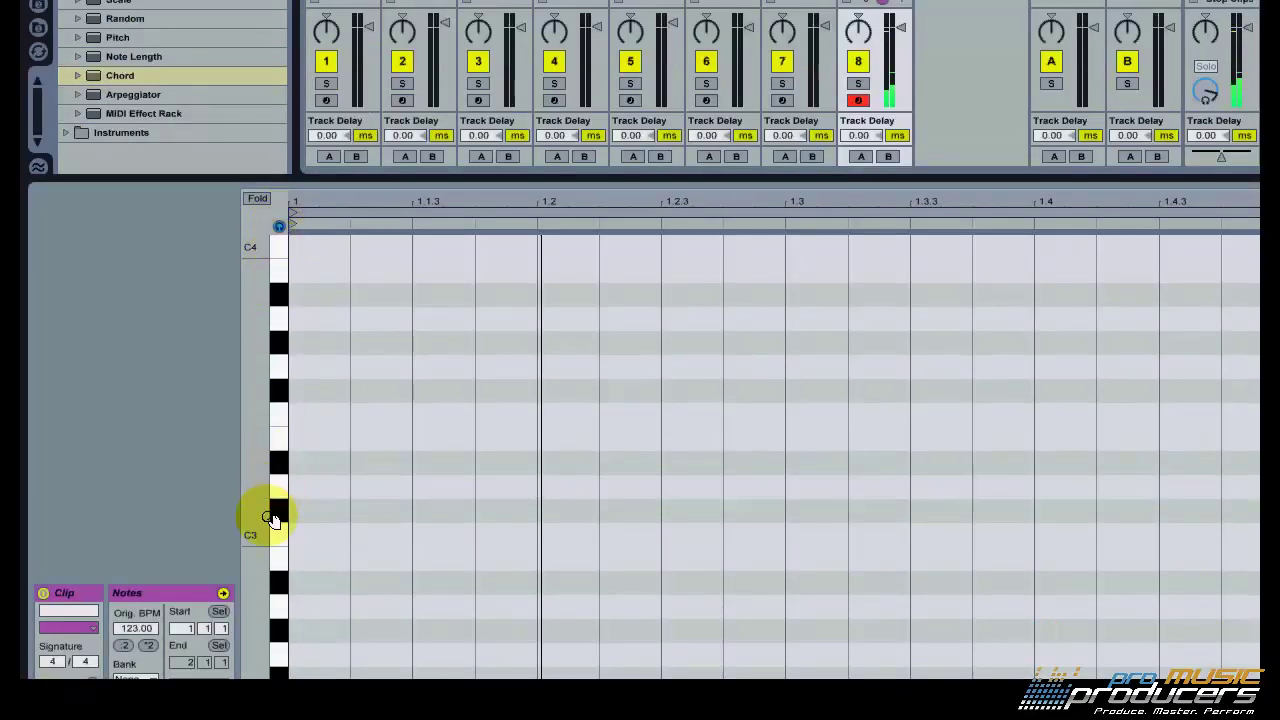
scroll(266, 518, "down", 5)
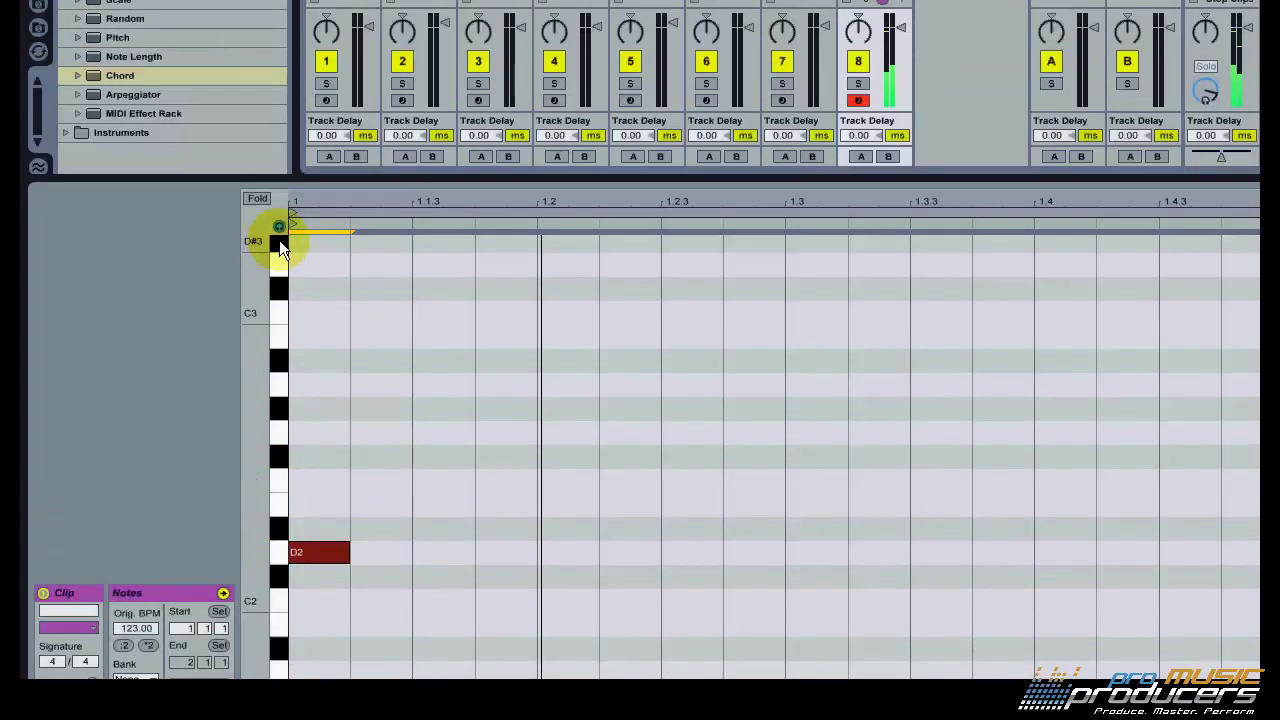
left_click(280, 136)
key("space")
key("space")
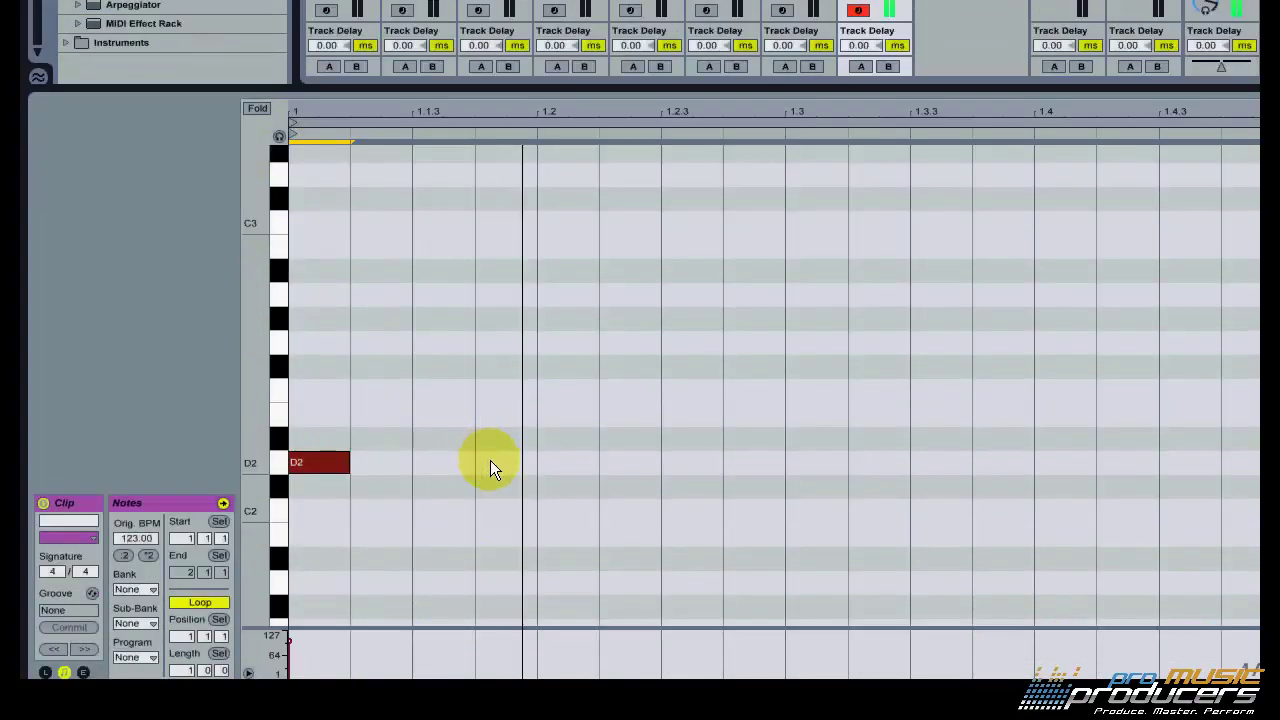
double_click(490, 462)
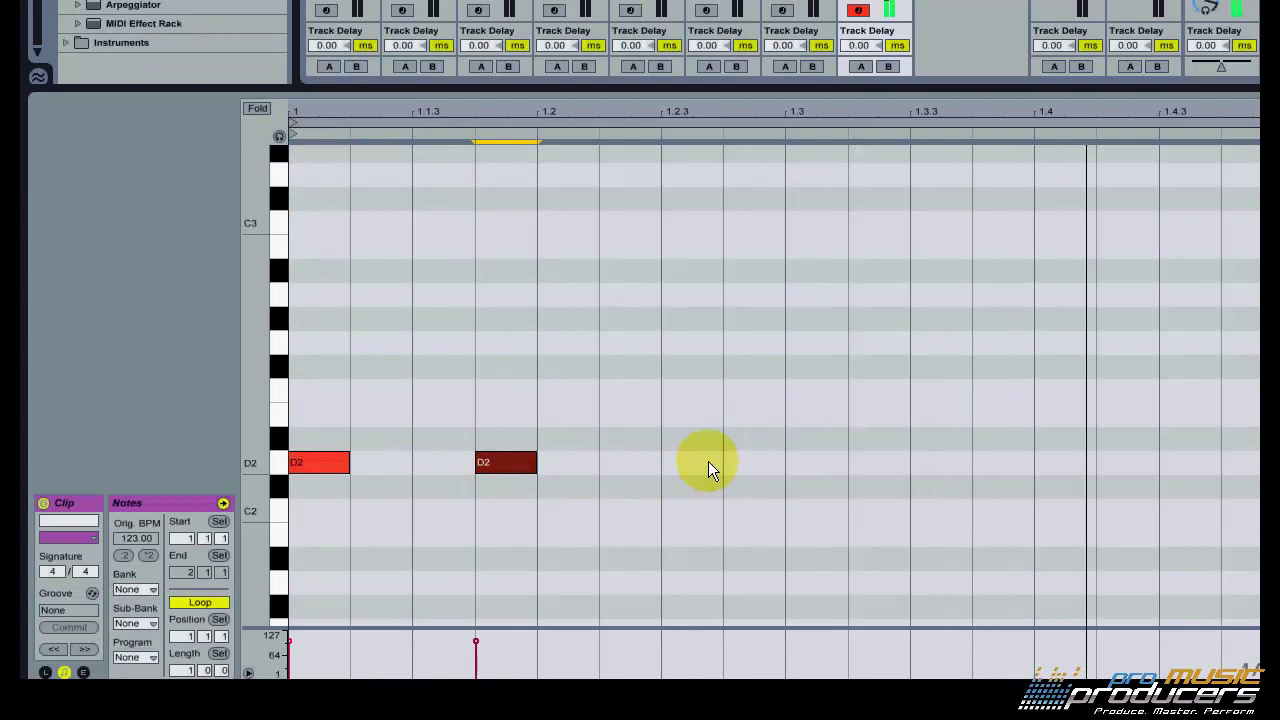
double_click(708, 462)
double_click(930, 462)
double_click(1178, 464)
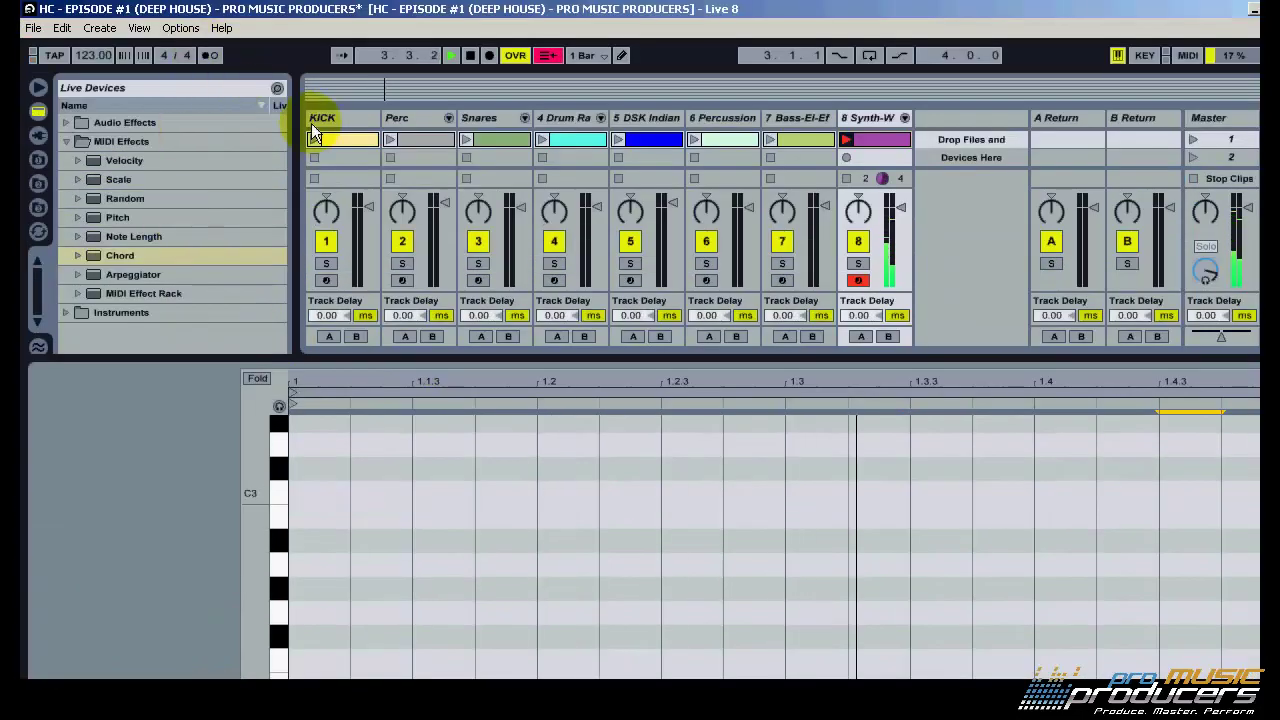
Launch the KICK clip alongside the chord clip and slightly lower the Synth-Watery Pipe track's volume.
left_click(312, 139)
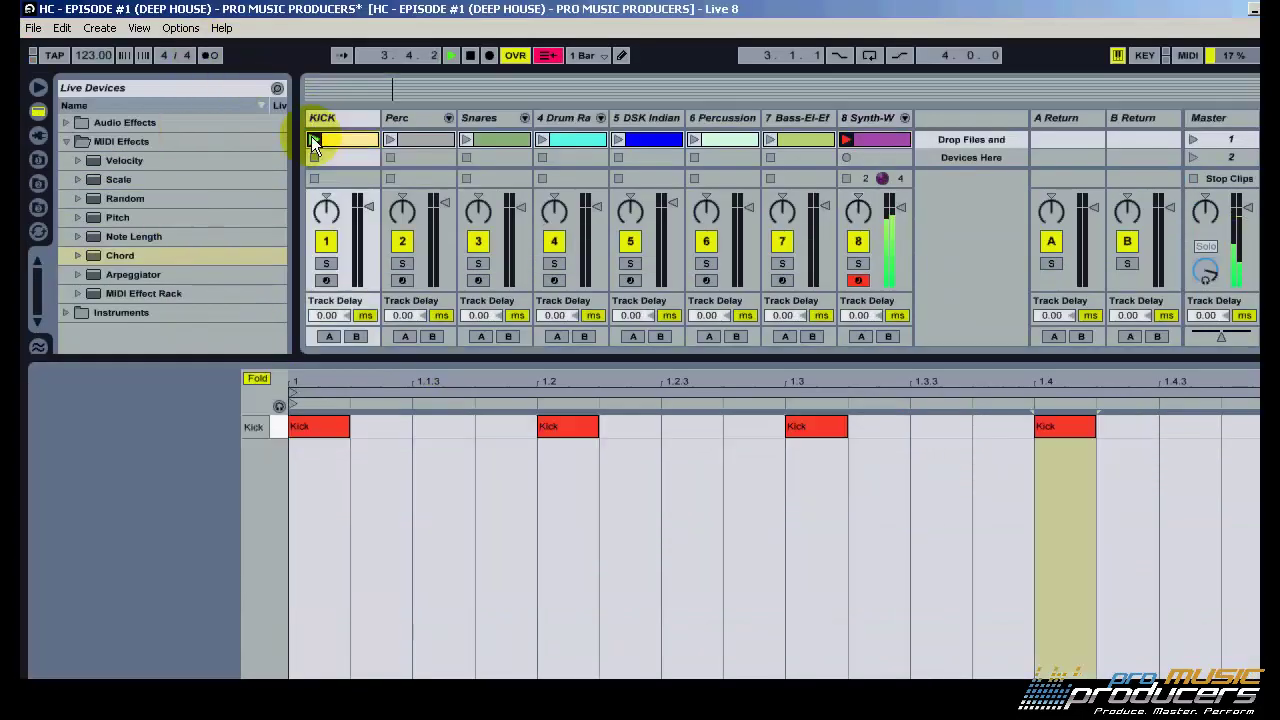
left_click(313, 139)
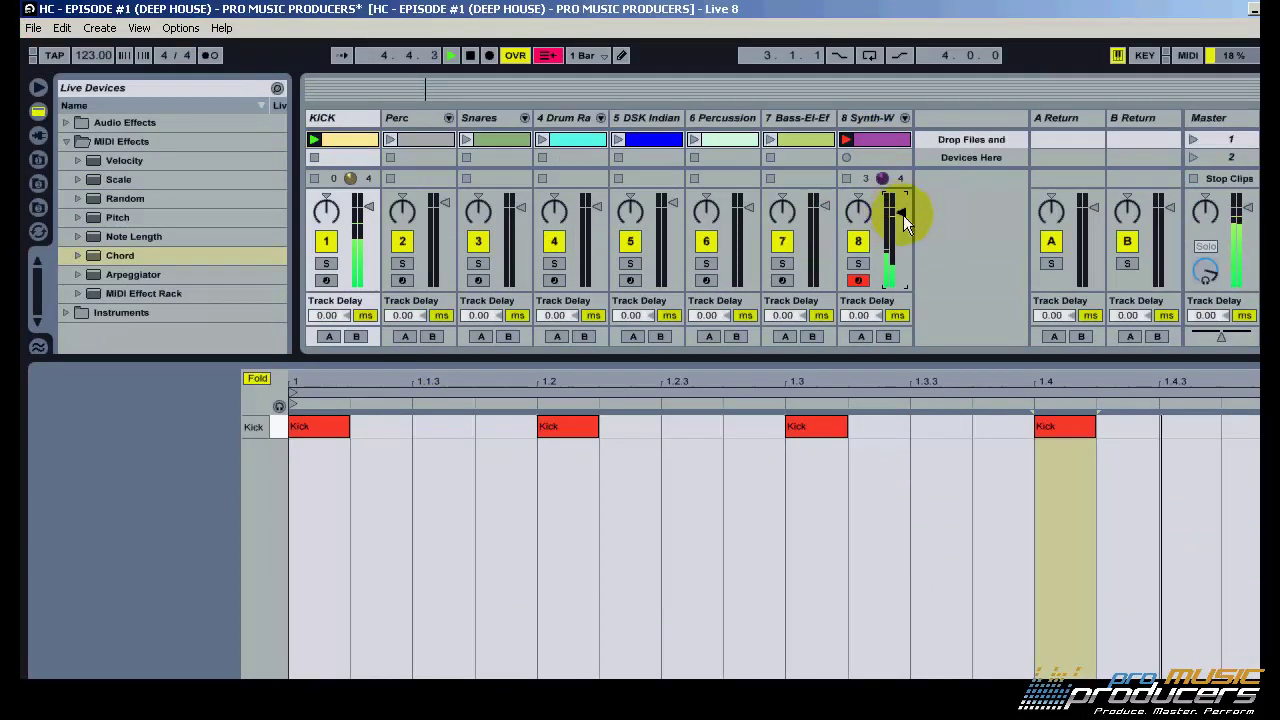
On the Synth-Watery Pipe rack, set Release to 0 and Decay to 29, and adjust the Thicker control.
double_click(867, 118)
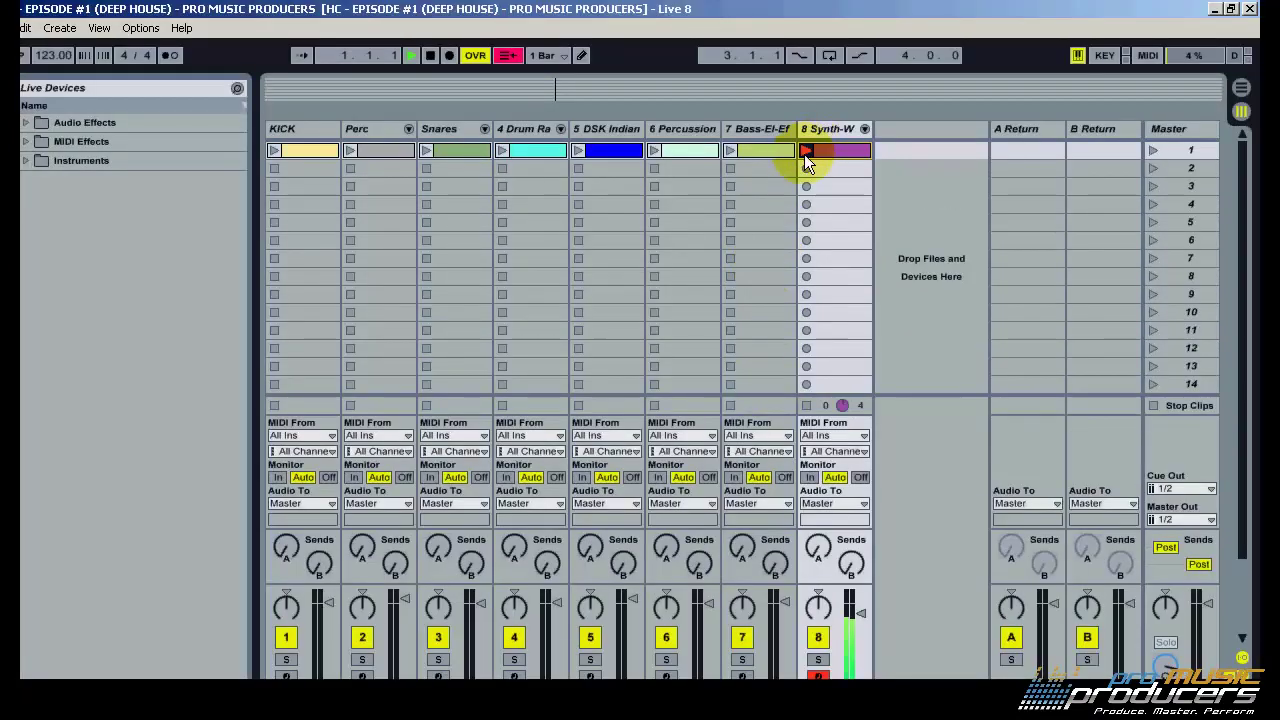
left_click(833, 130)
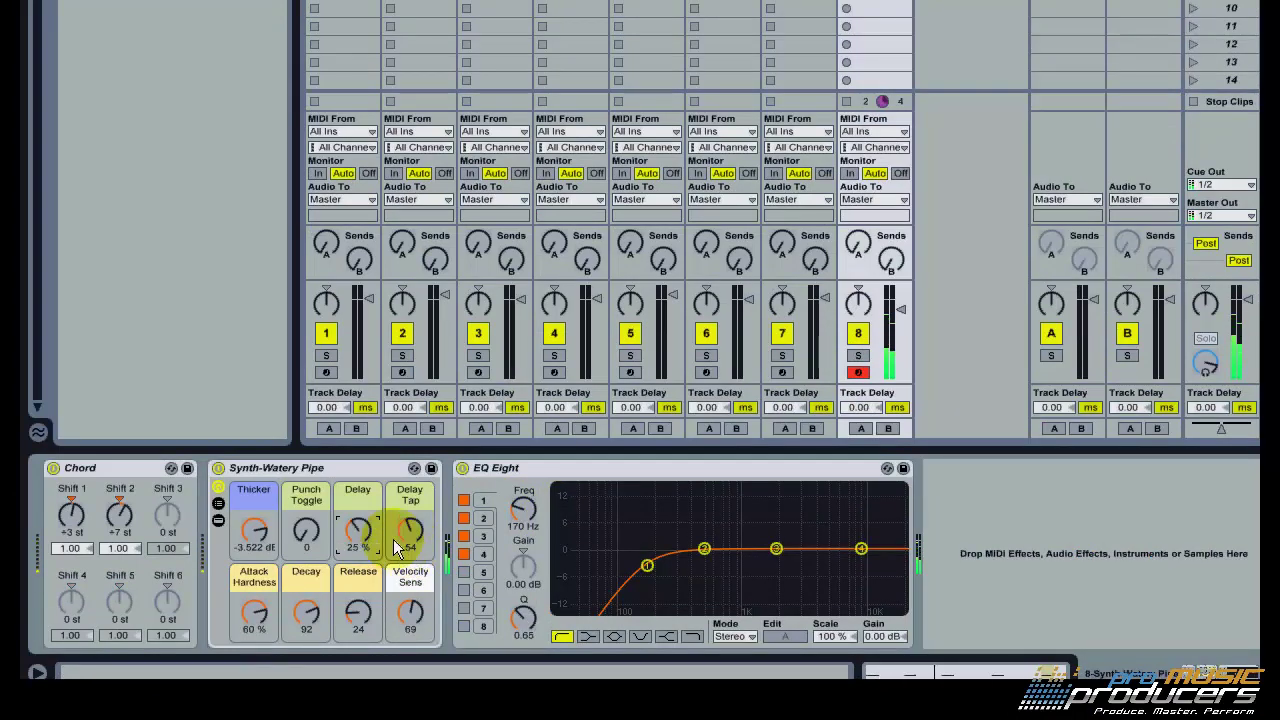
left_click_drag(347, 606, 350, 628)
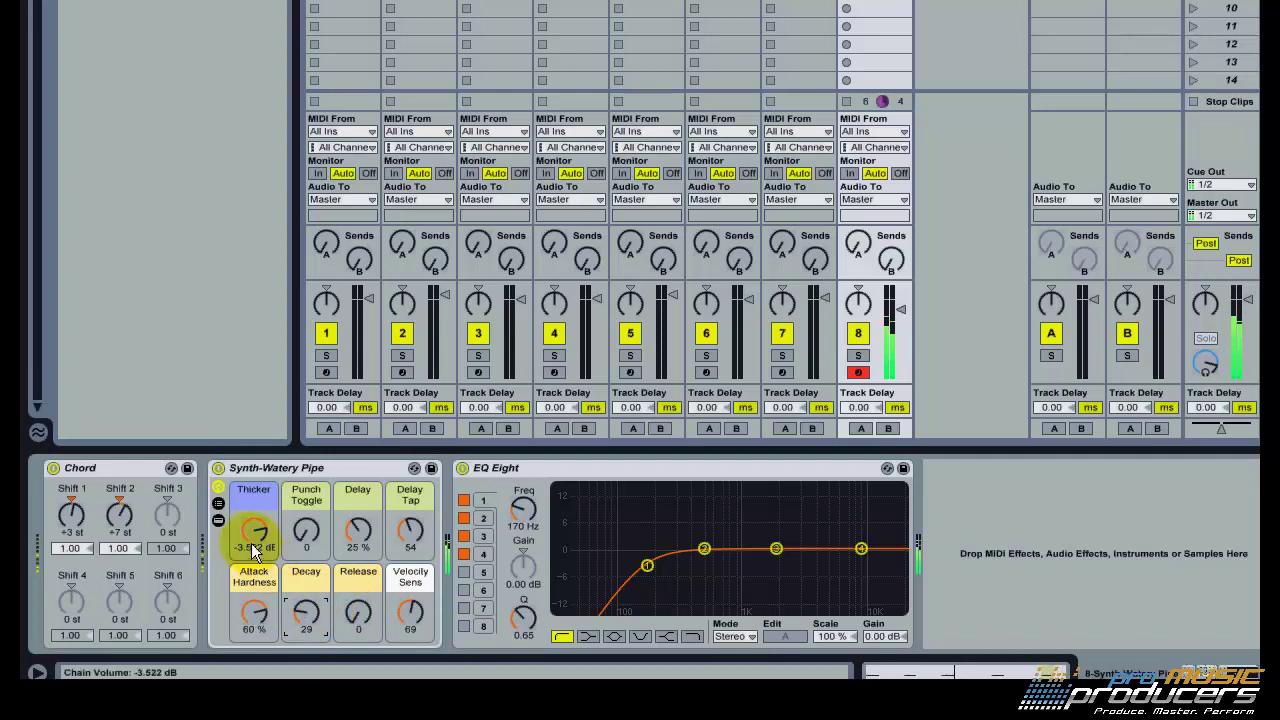
left_click_drag(251, 543, 251, 541)
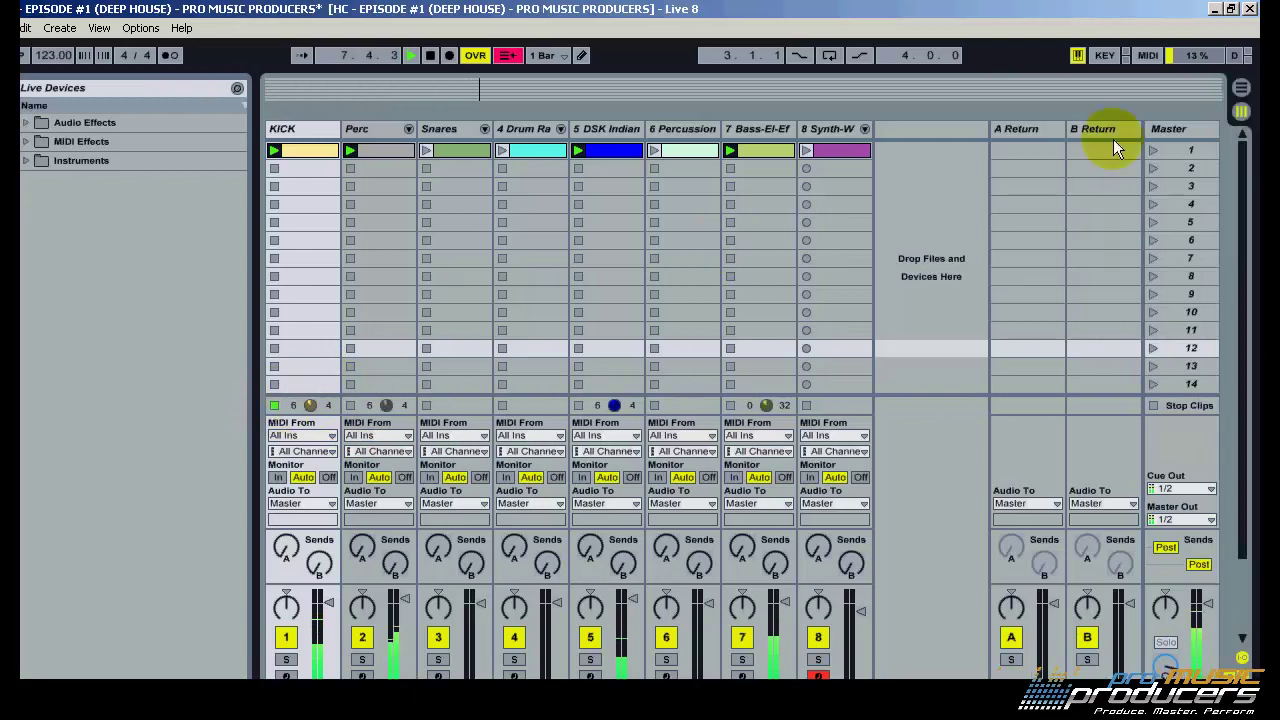
Launch scene 1 and add a Limiter audio effect to the Master track, leaving the device browser hidden.
left_click(1153, 152)
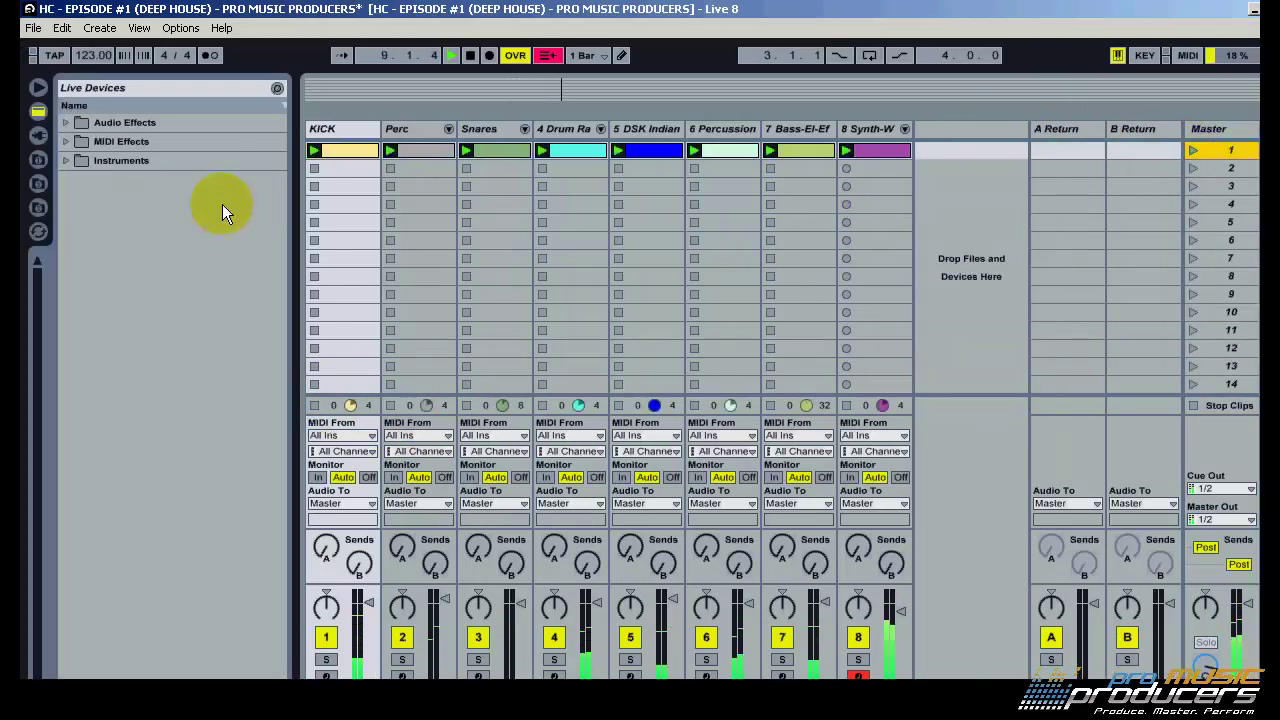
left_click(38, 88)
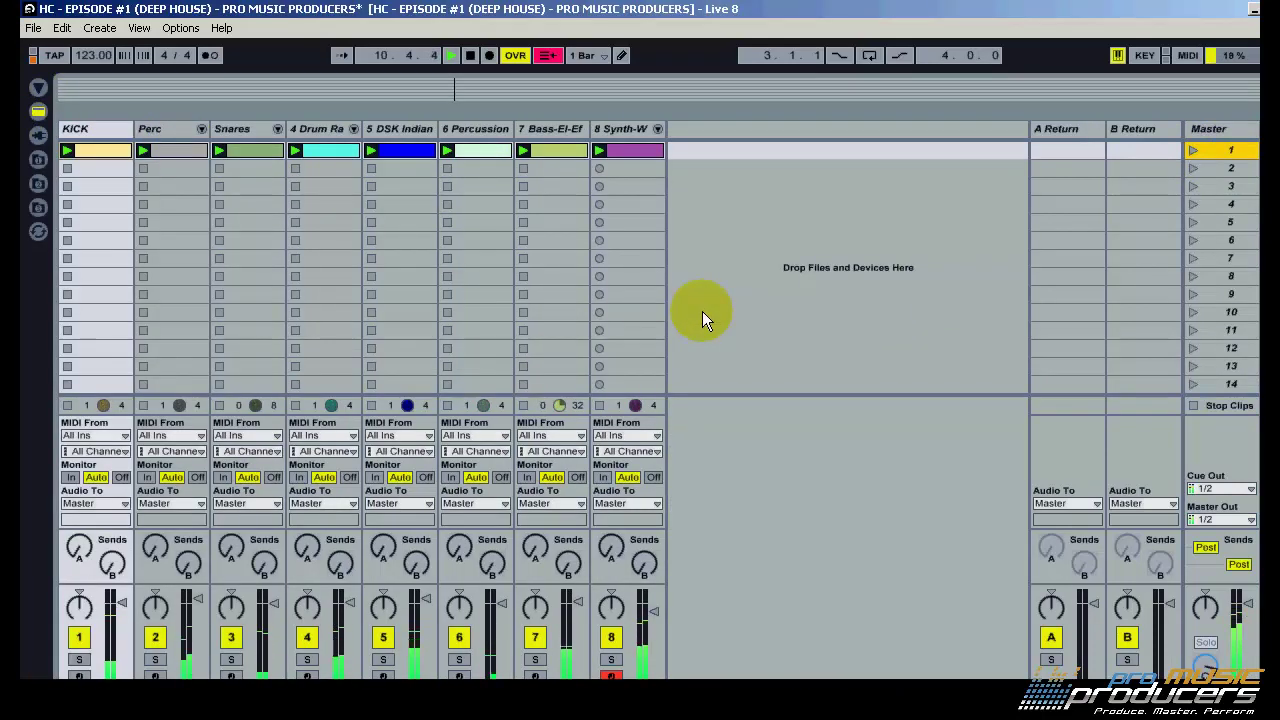
left_click(1179, 133)
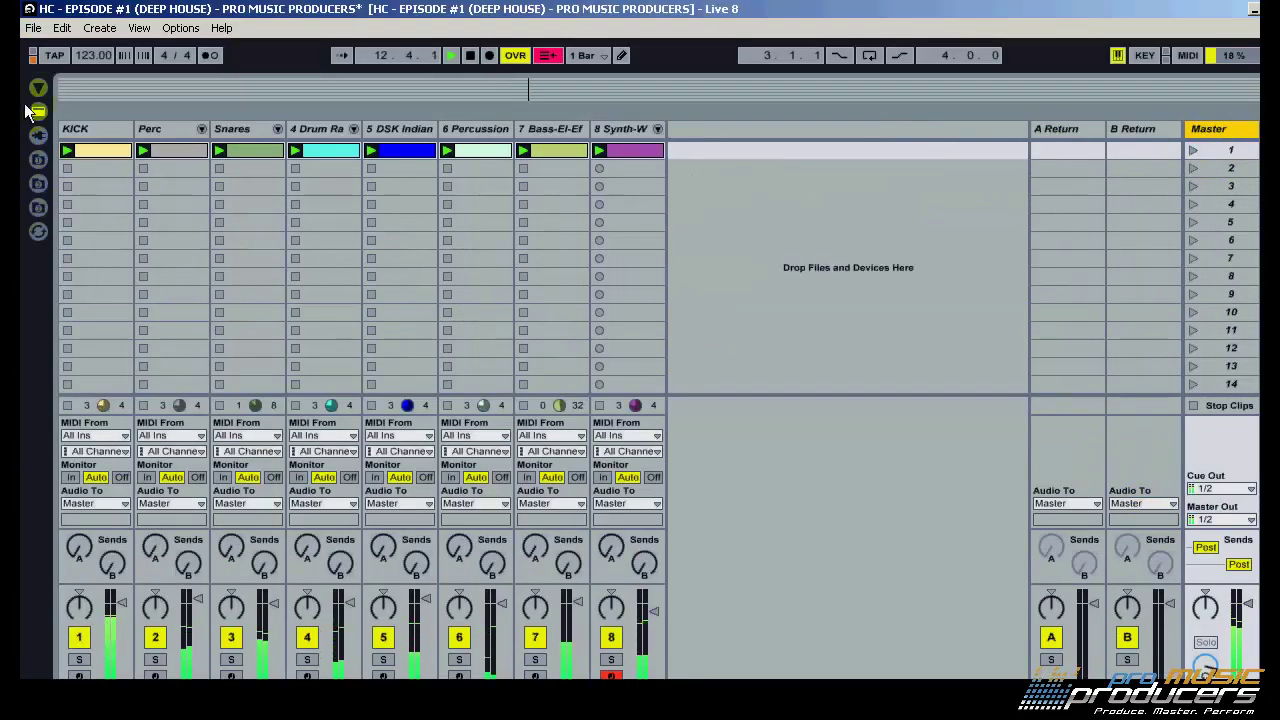
left_click(37, 111)
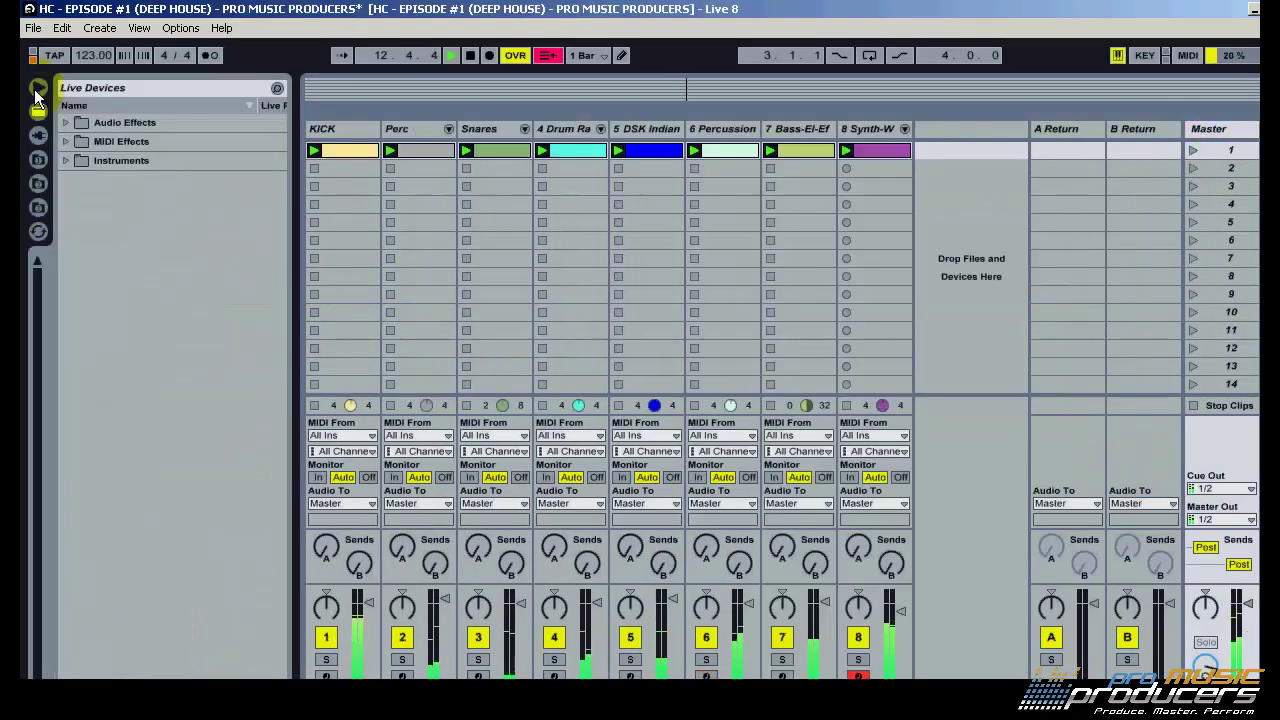
left_click(65, 120)
scroll(163, 329, "down", 1)
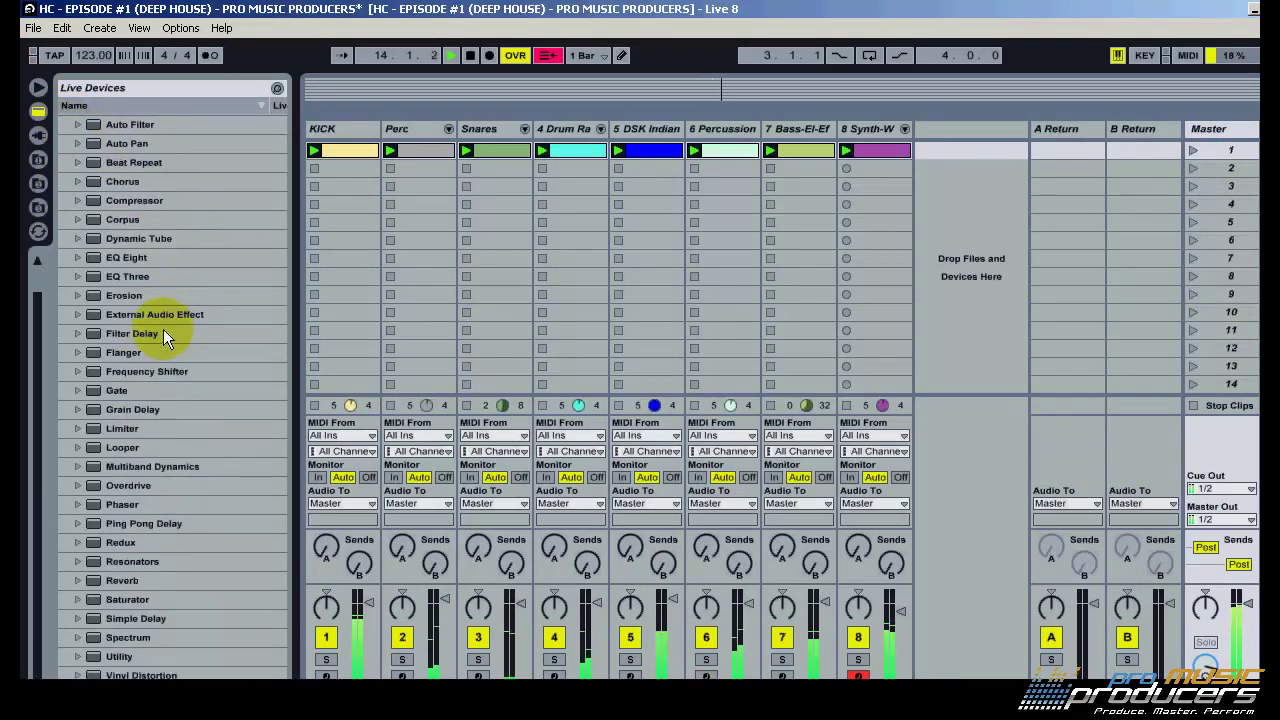
left_click(114, 428)
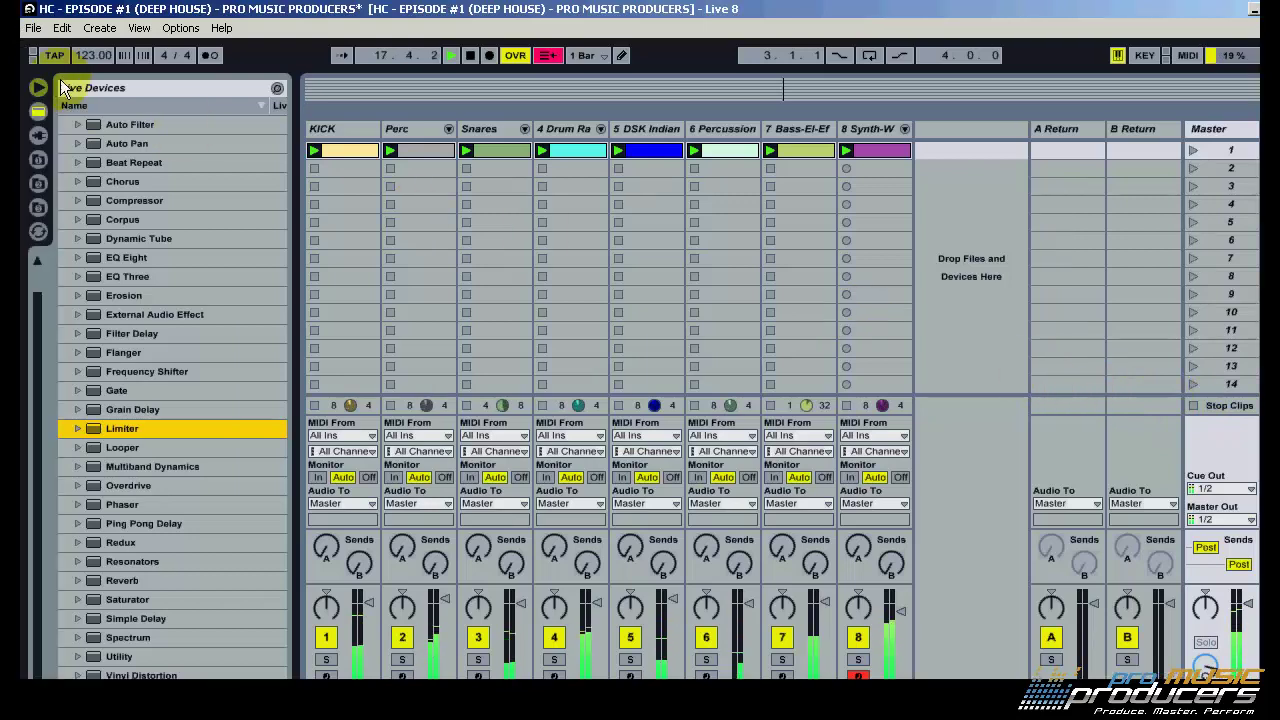
left_click(37, 88)
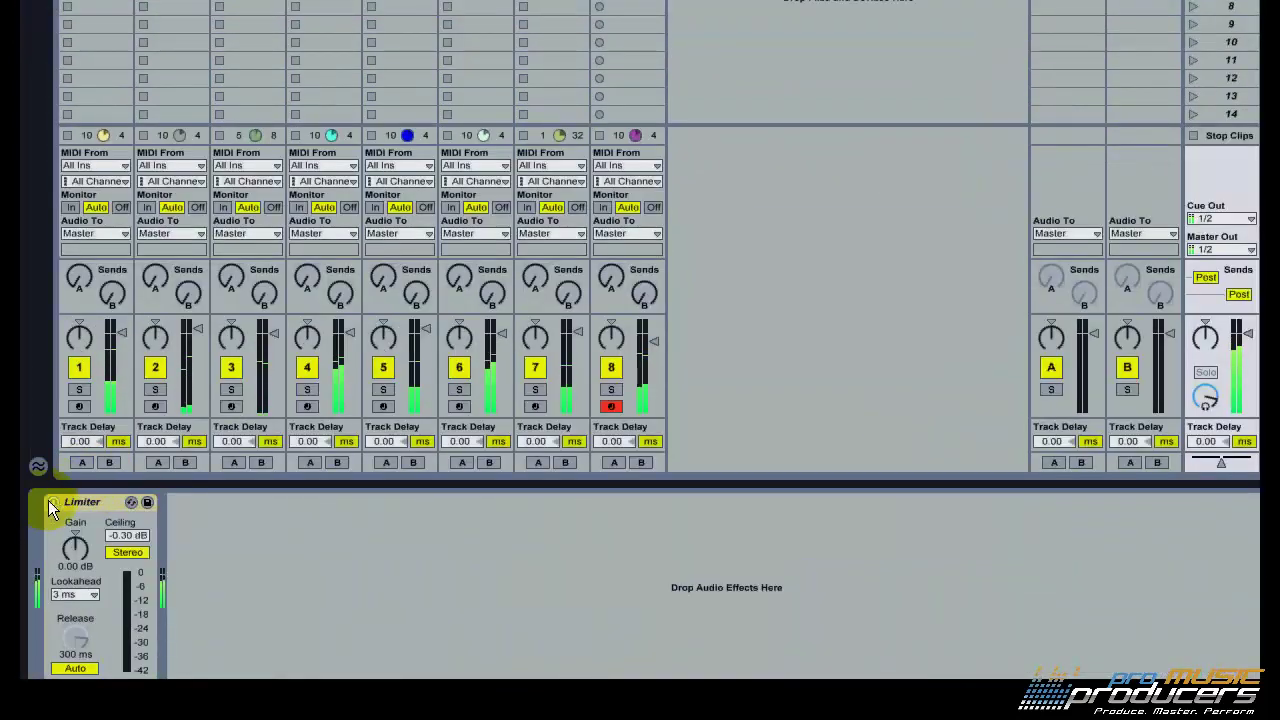
Bypass and re-enable the Master track's Limiter to compare the sound, and stop all clips.
left_click(50, 502)
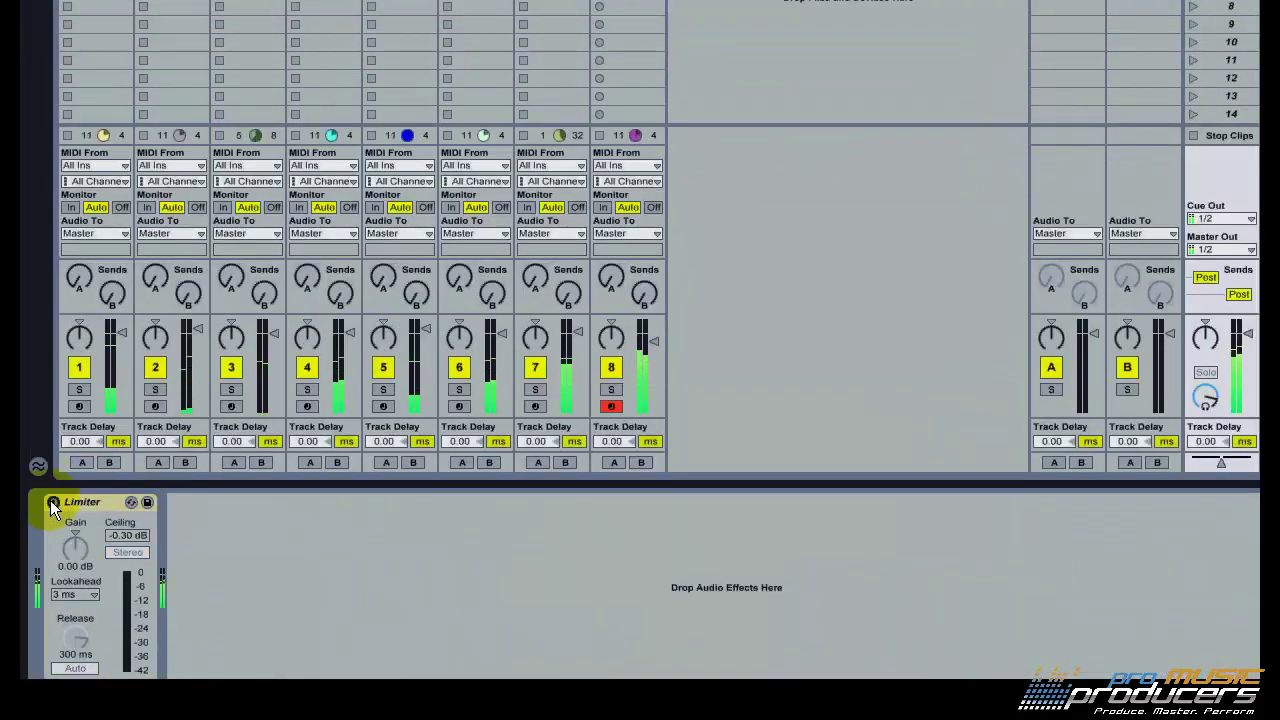
left_click(52, 502)
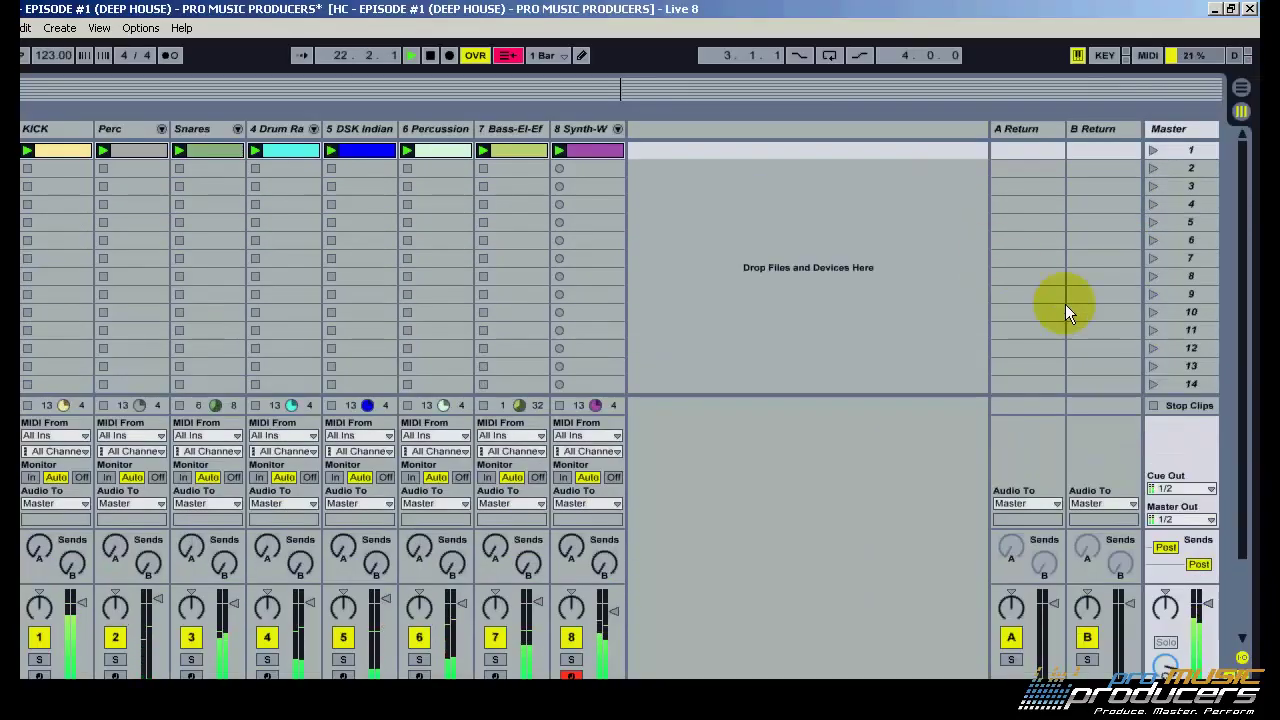
left_click(1150, 405)
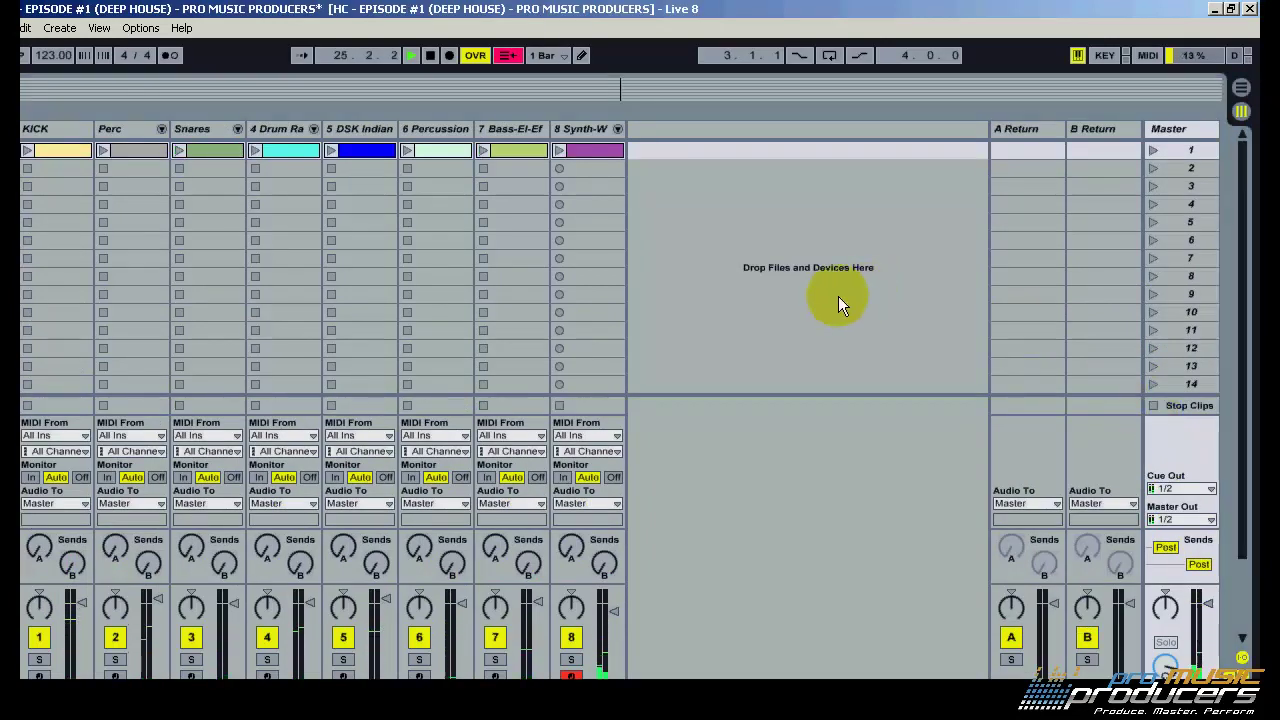